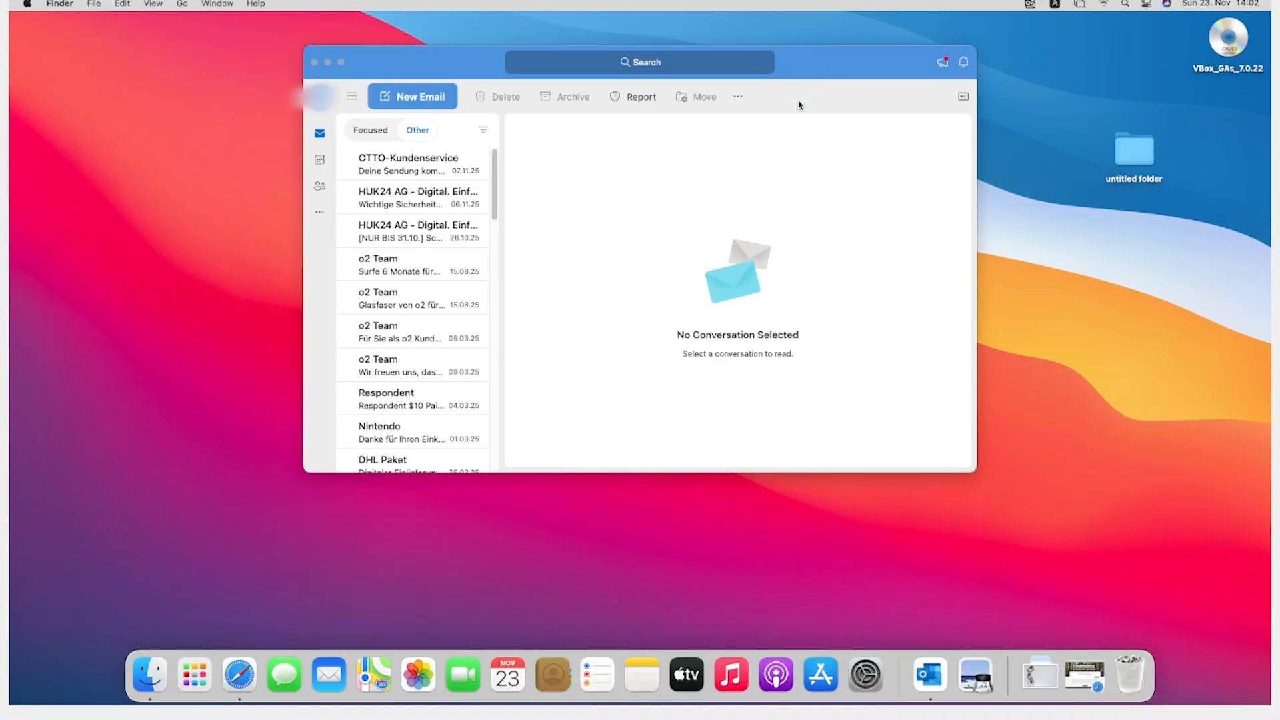
Step: Start a new email and continue it in a separate window enlarged to fill the screen
click(404, 95)
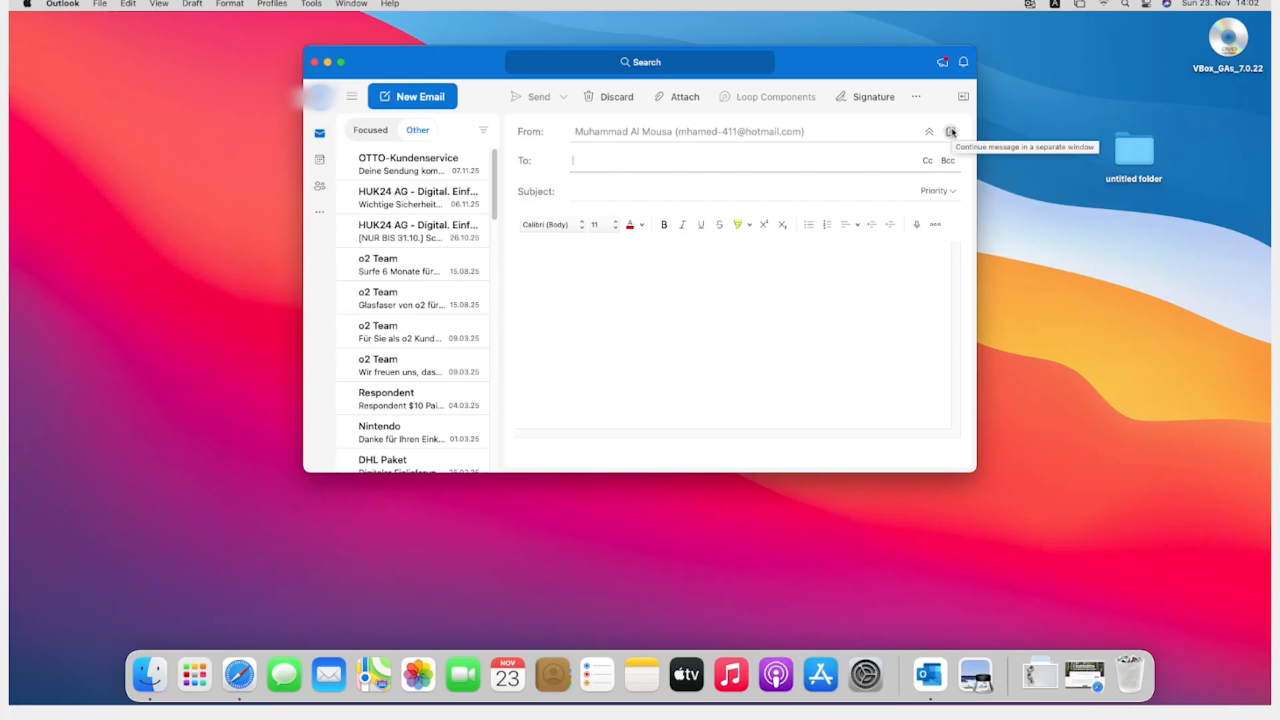
click(952, 133)
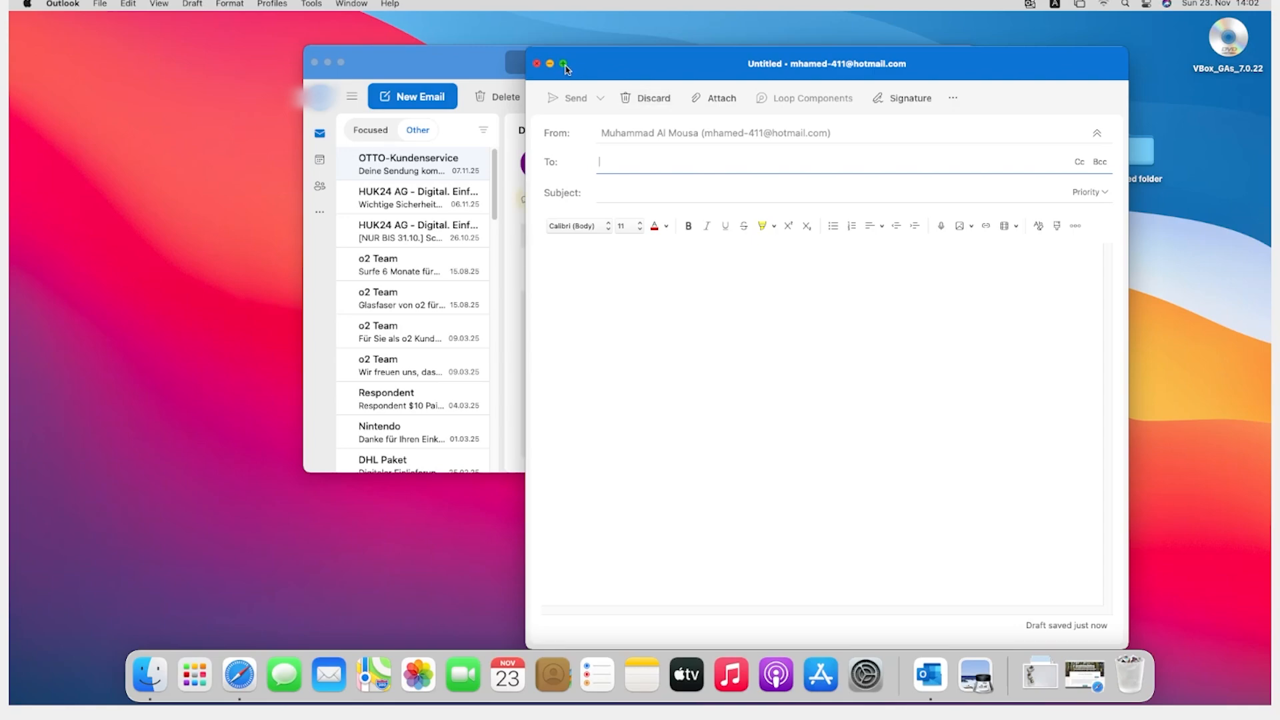
mouse_move(566, 66)
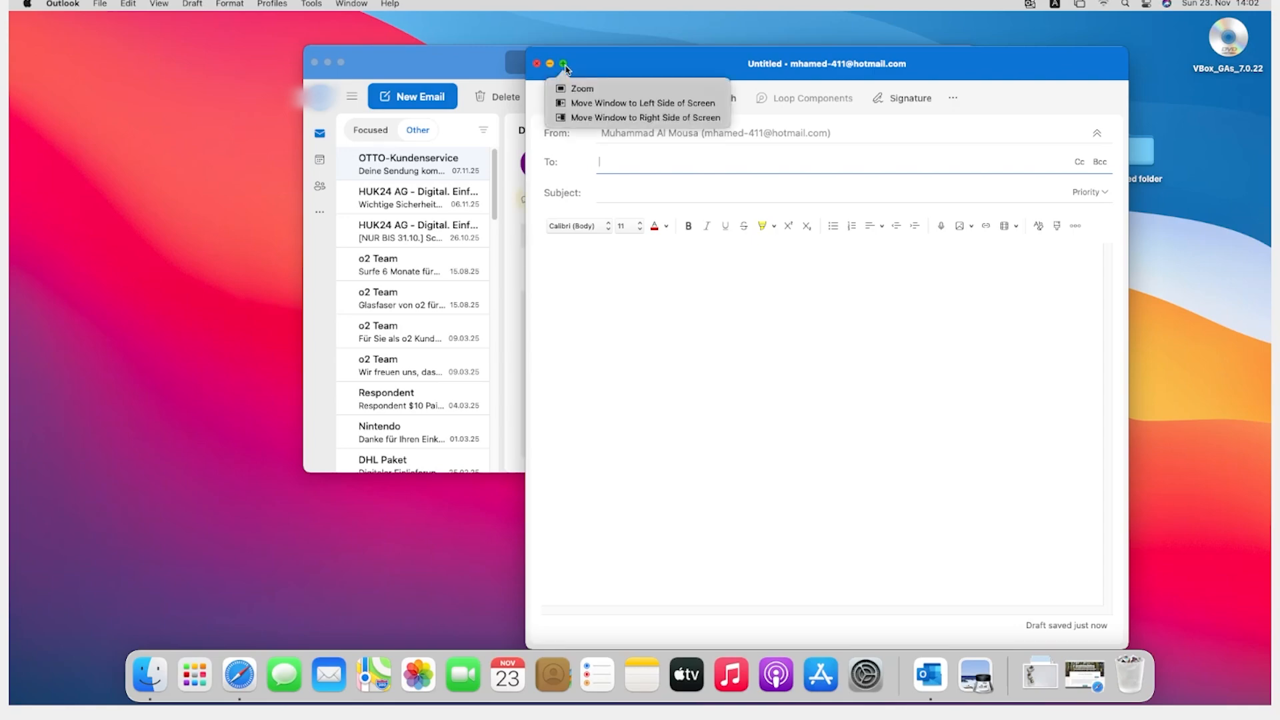
click(564, 65)
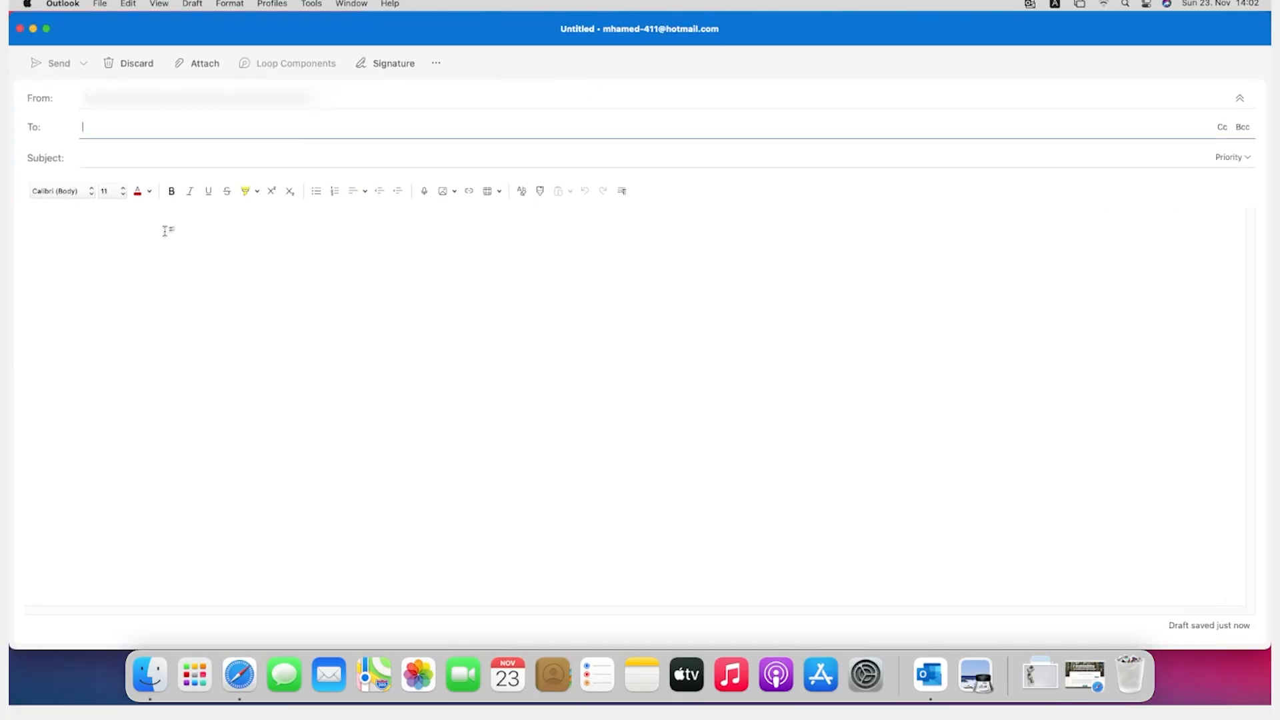
Step: Insert a 1x1 table in the message body
click(242, 319)
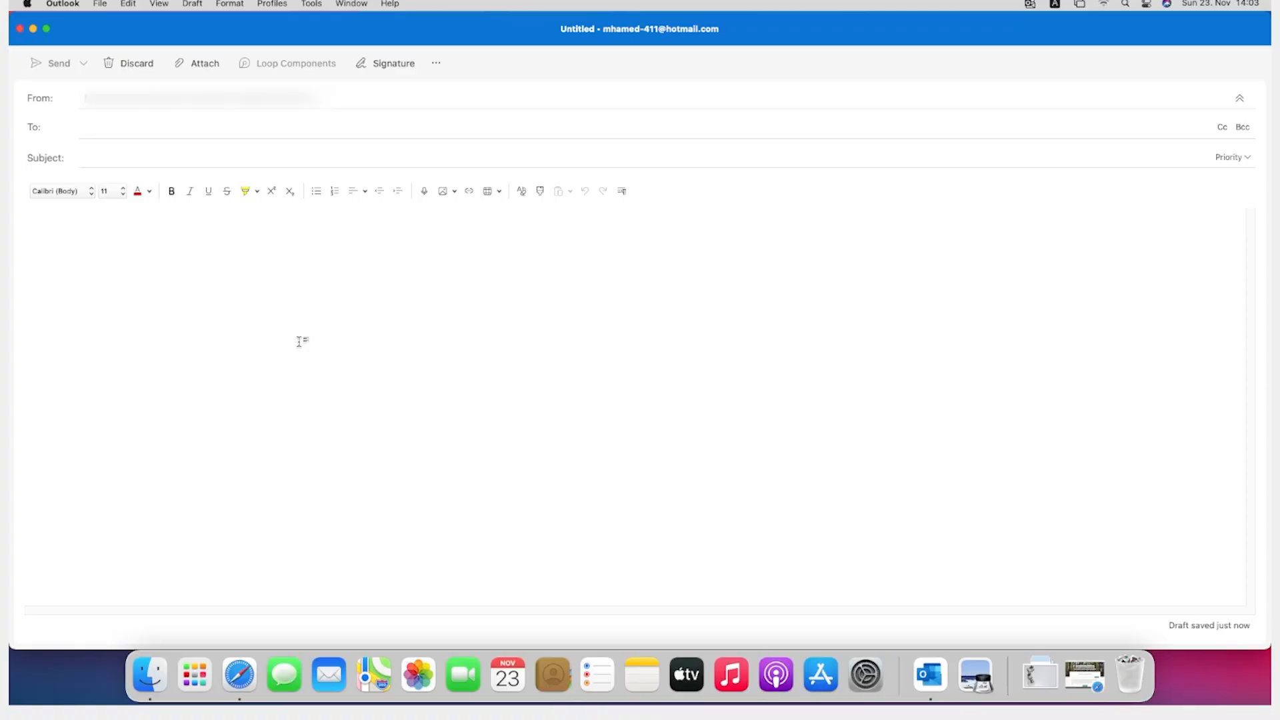
click(497, 192)
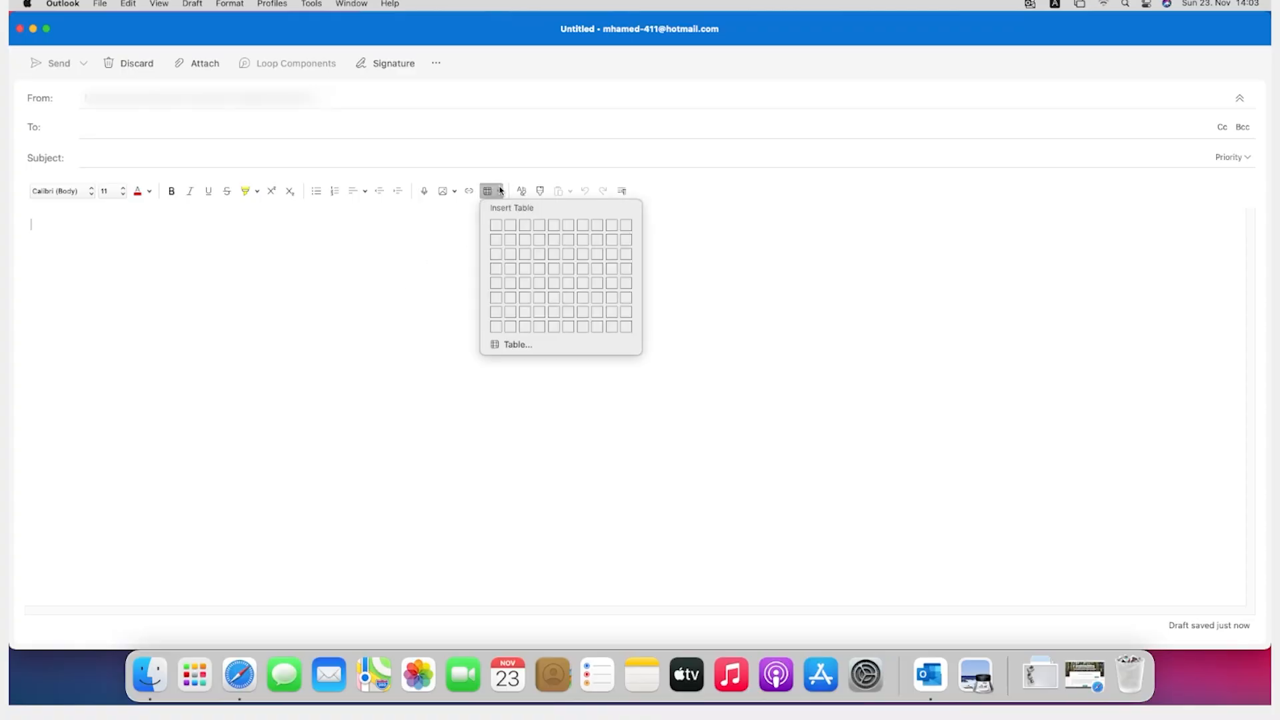
click(496, 227)
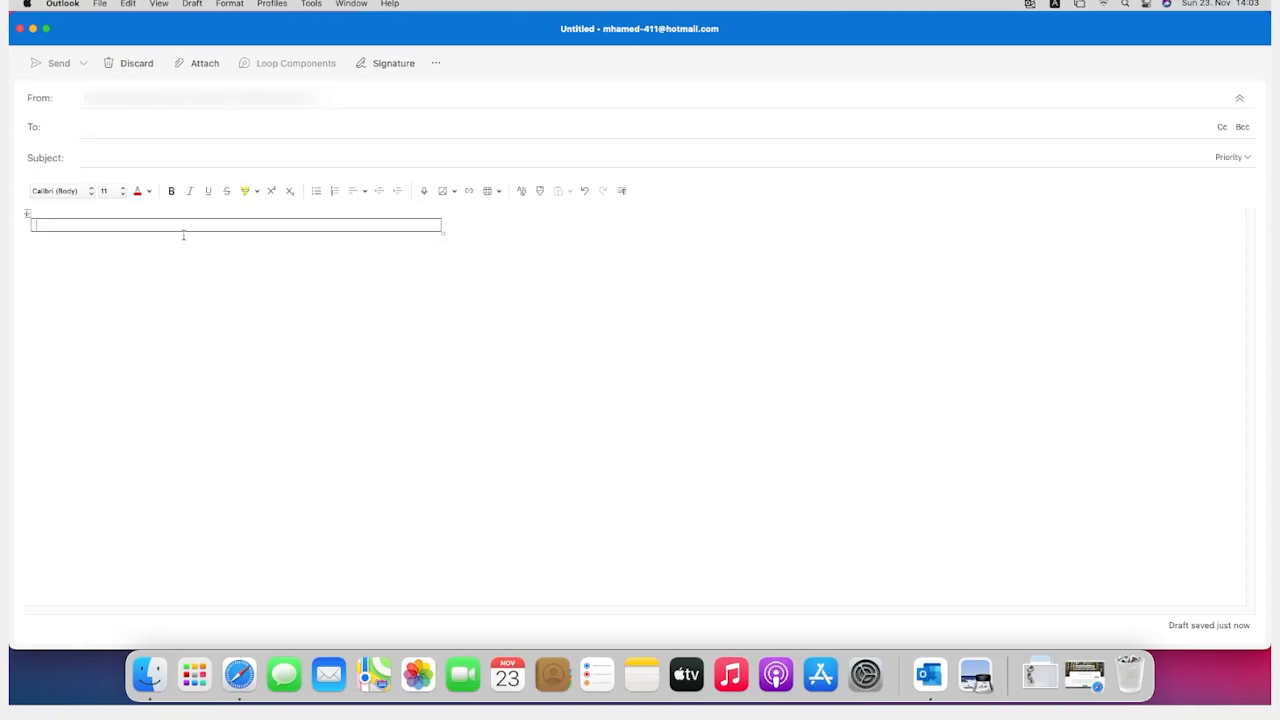
Step: Set the table's preferred width to 100 per cent in its table properties
click(28, 214)
key(BackSpace)
right_click(28, 216)
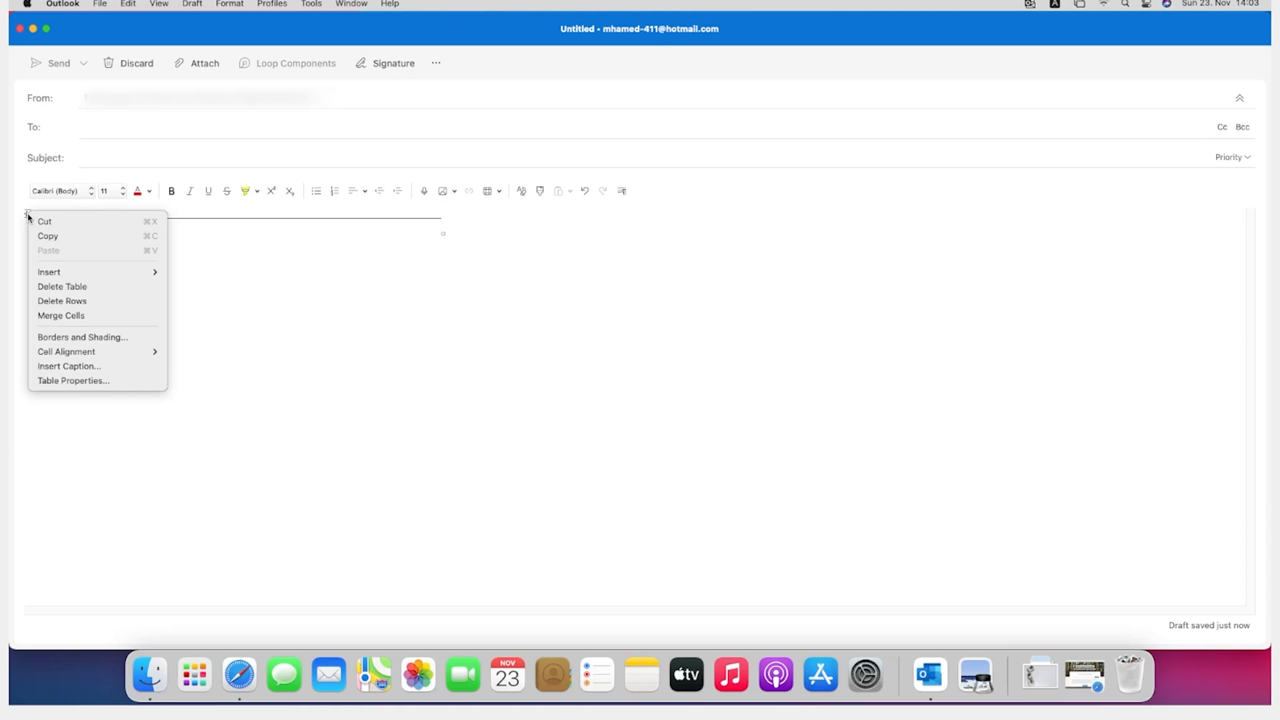
click(75, 378)
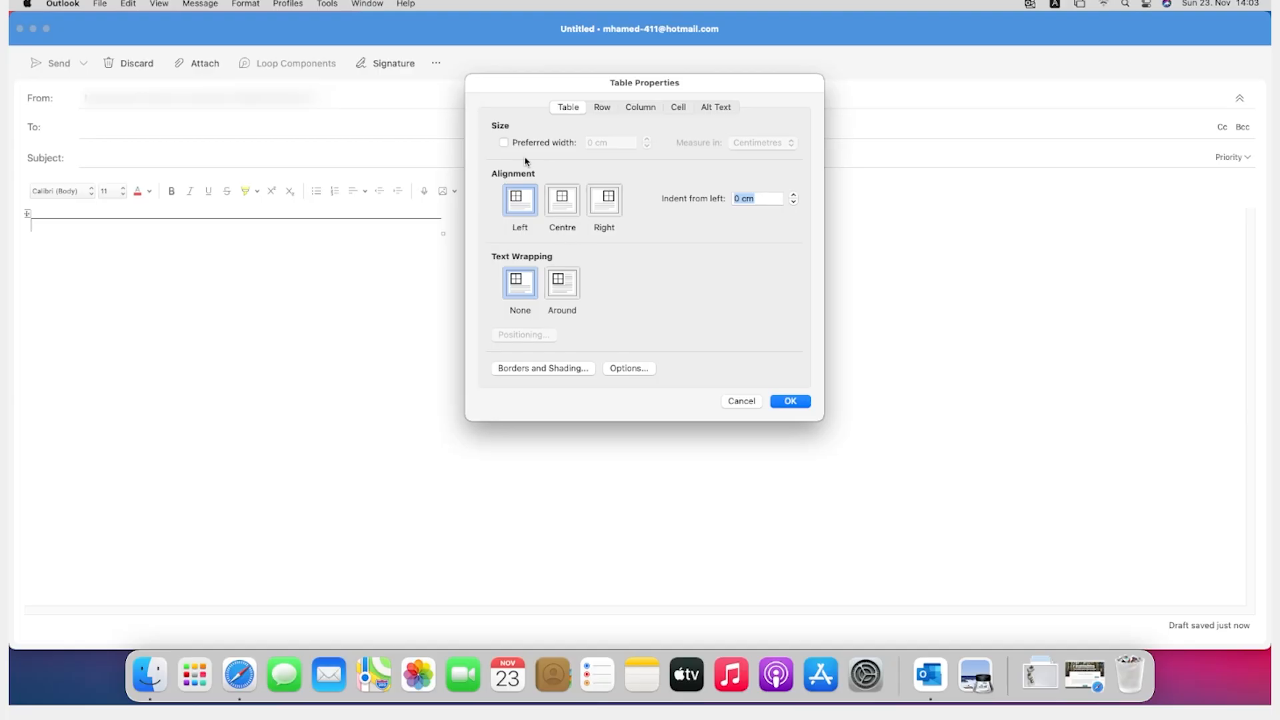
click(504, 142)
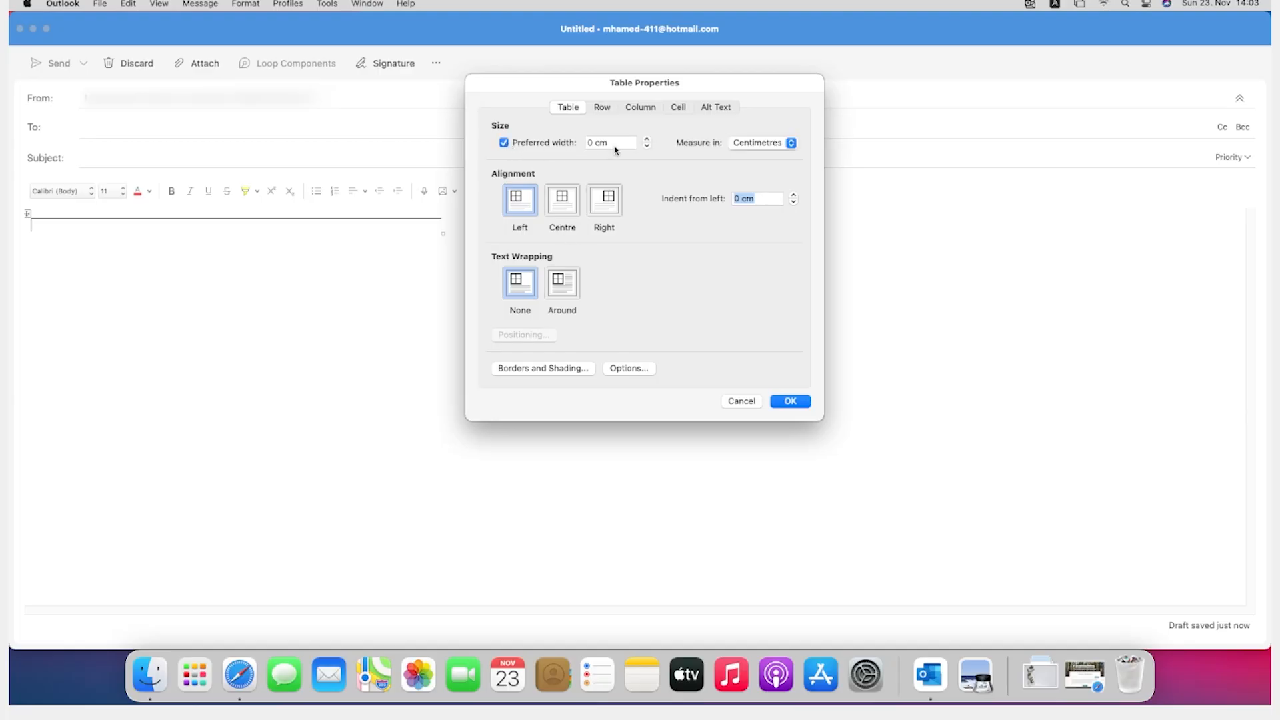
click(609, 142)
drag(609, 142, 587, 143)
text(100)
click(791, 401)
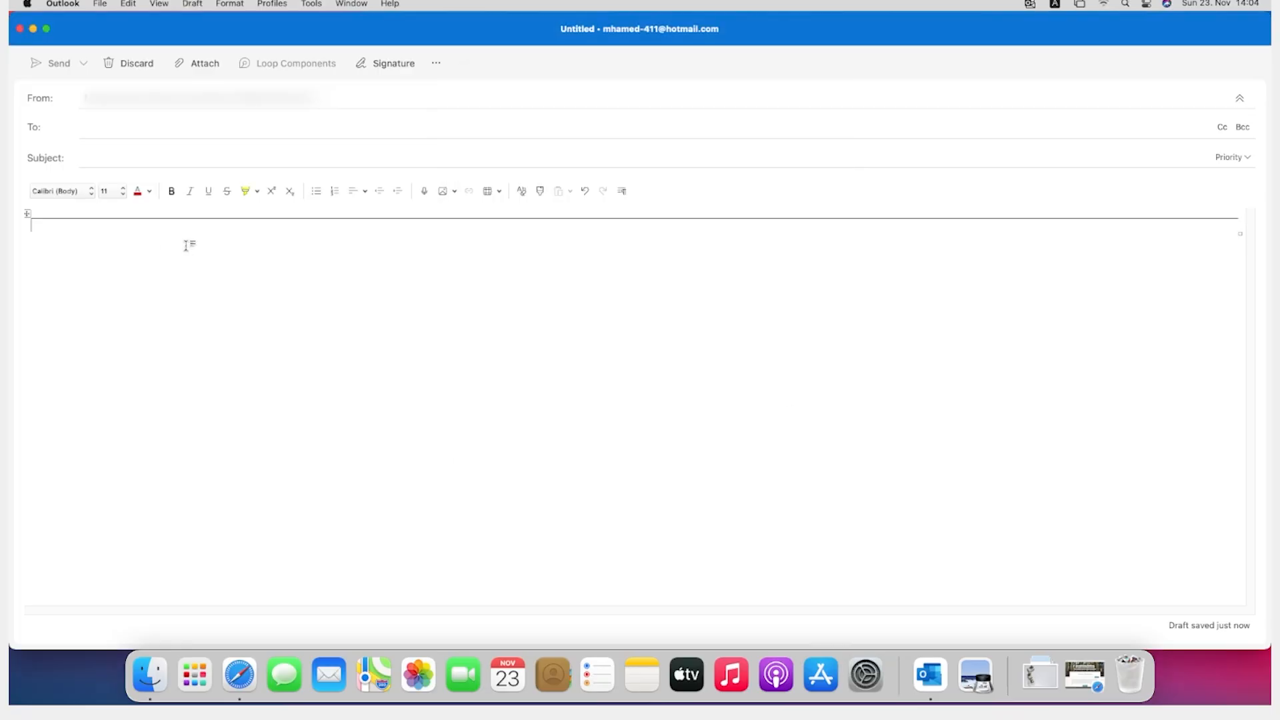
Step: In the table's cell options, stop using the whole table's margins and set the top cell margin to 0,5 cm
right_click(29, 215)
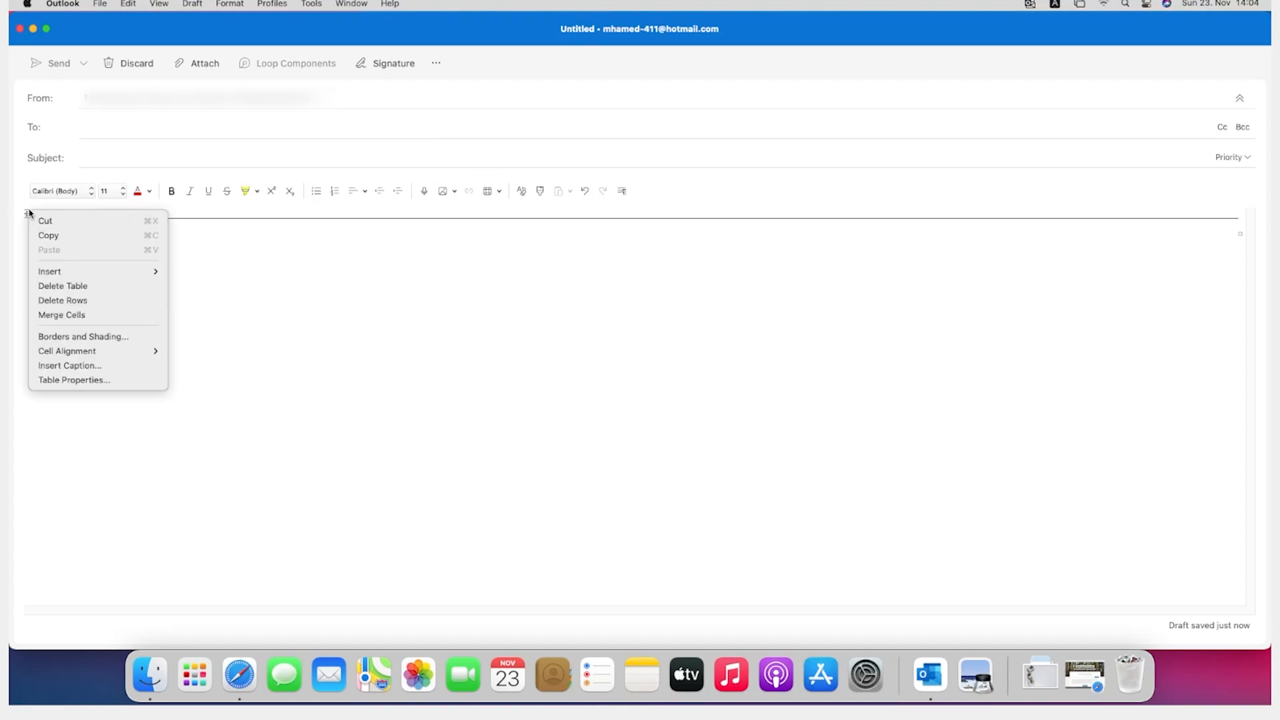
click(107, 385)
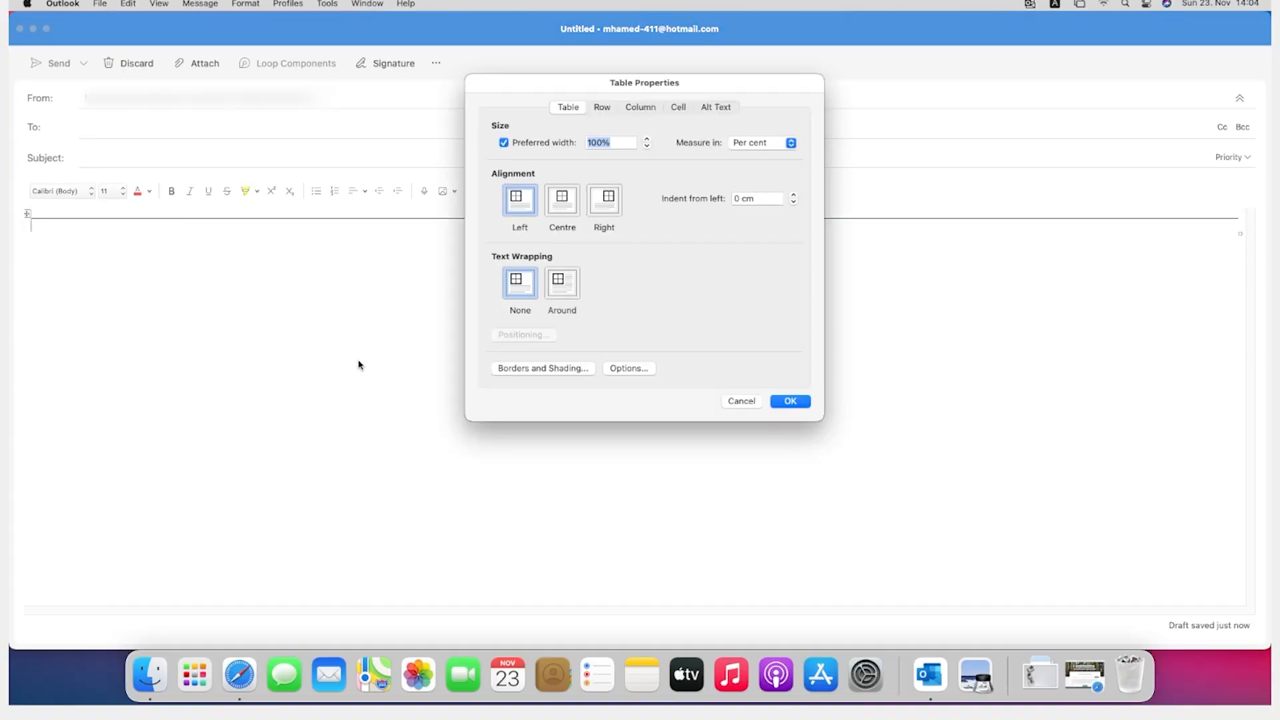
click(679, 107)
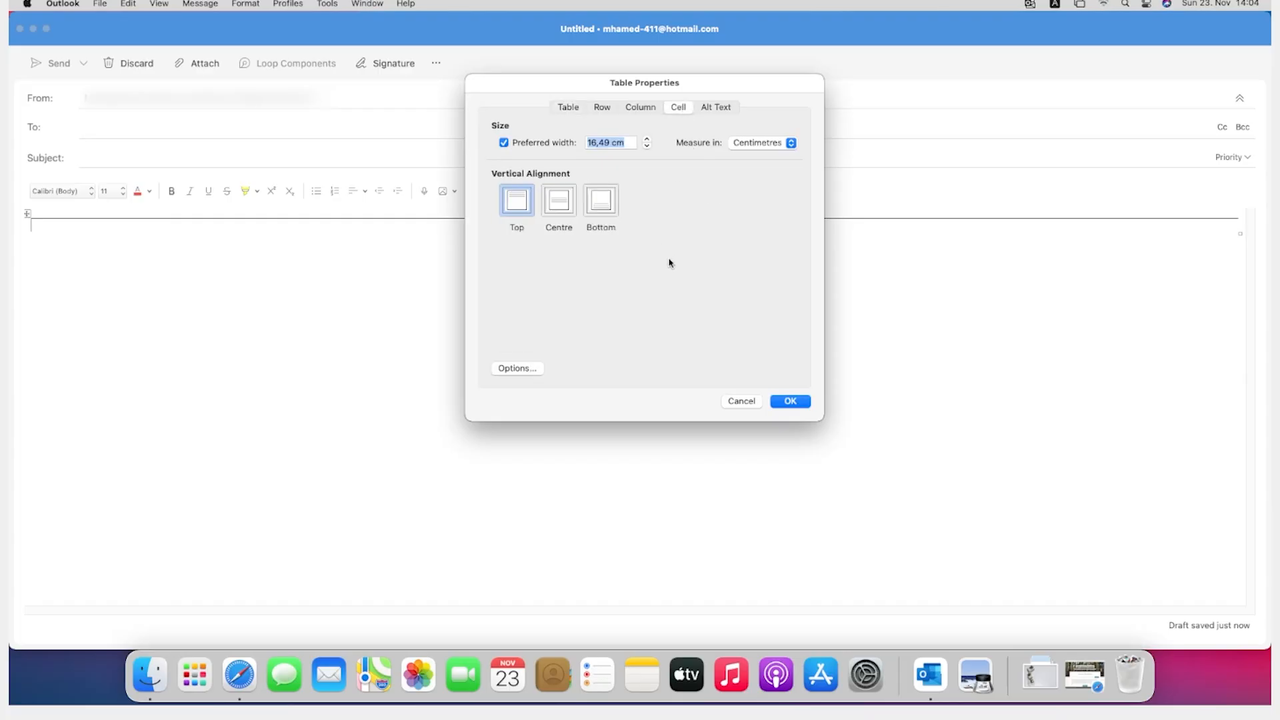
click(535, 368)
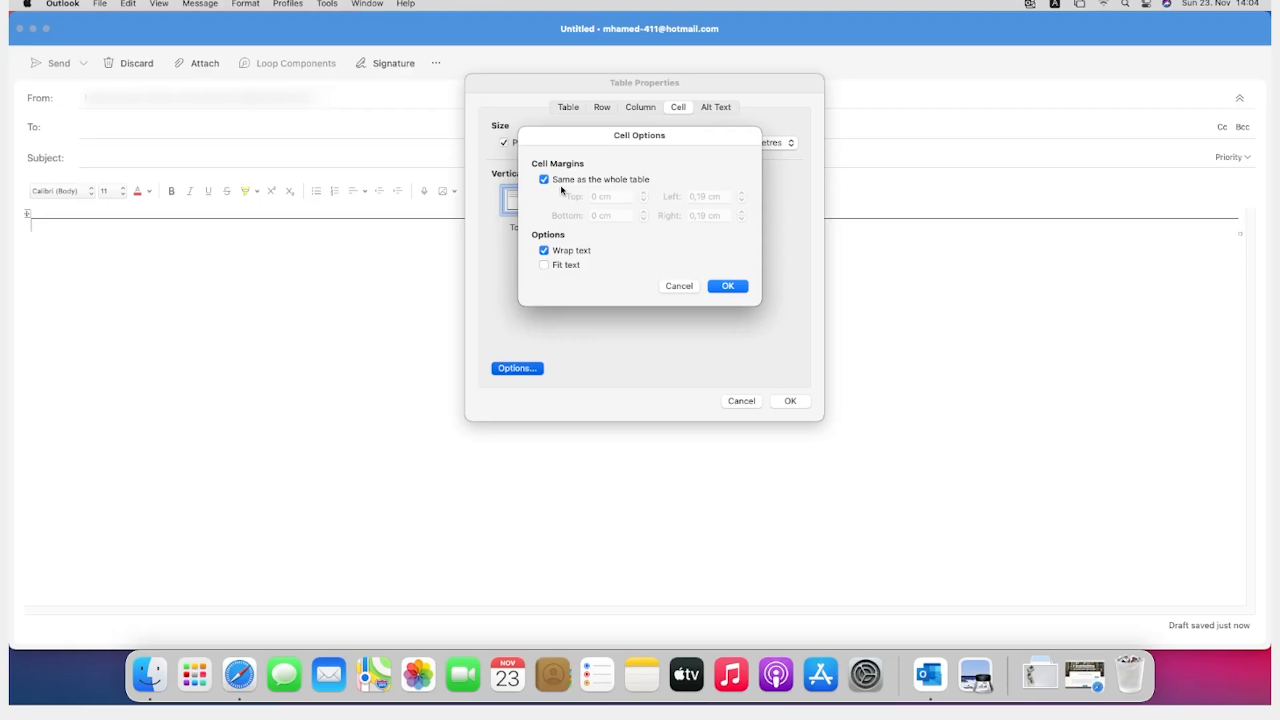
click(555, 180)
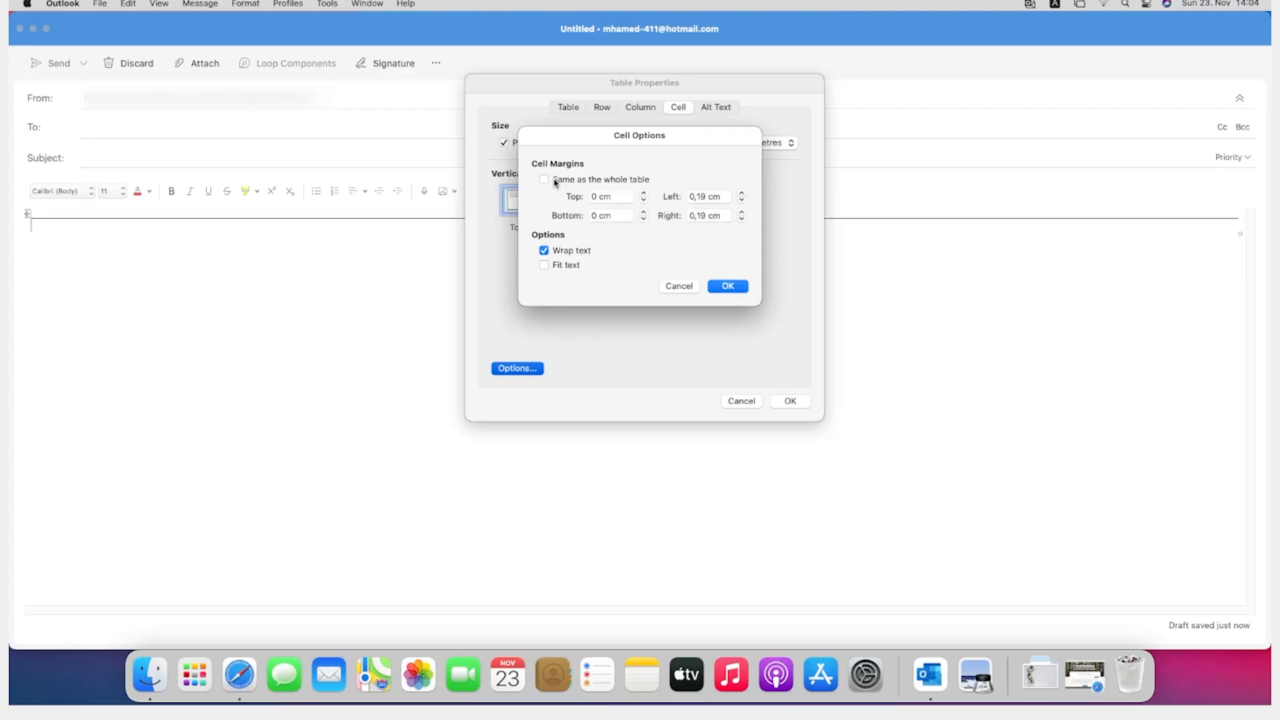
click(643, 193)
click(643, 193)
click(643, 194)
click(643, 194)
click(643, 194)
click(643, 194)
Step: Copy the top cell margin value and paste it as the bottom margin, making it 0,5 cm
click(620, 216)
drag(620, 216, 585, 216)
drag(618, 195, 592, 196)
right_click(603, 196)
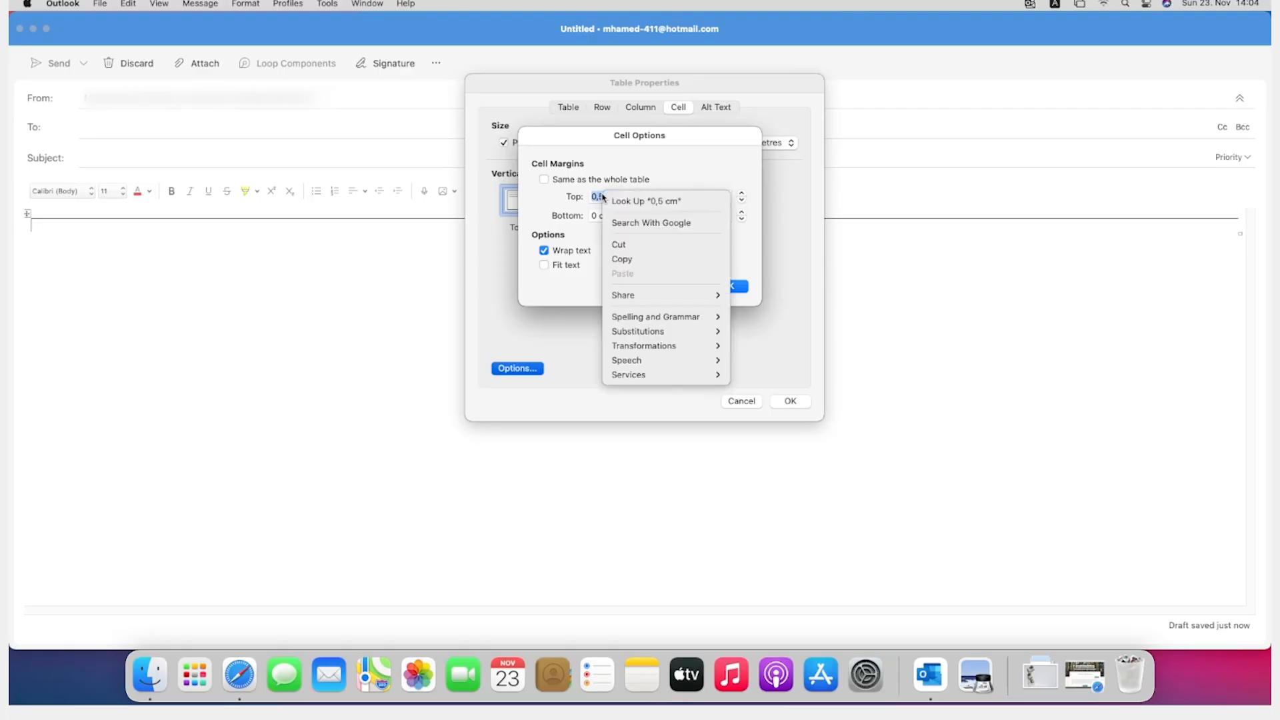
click(638, 258)
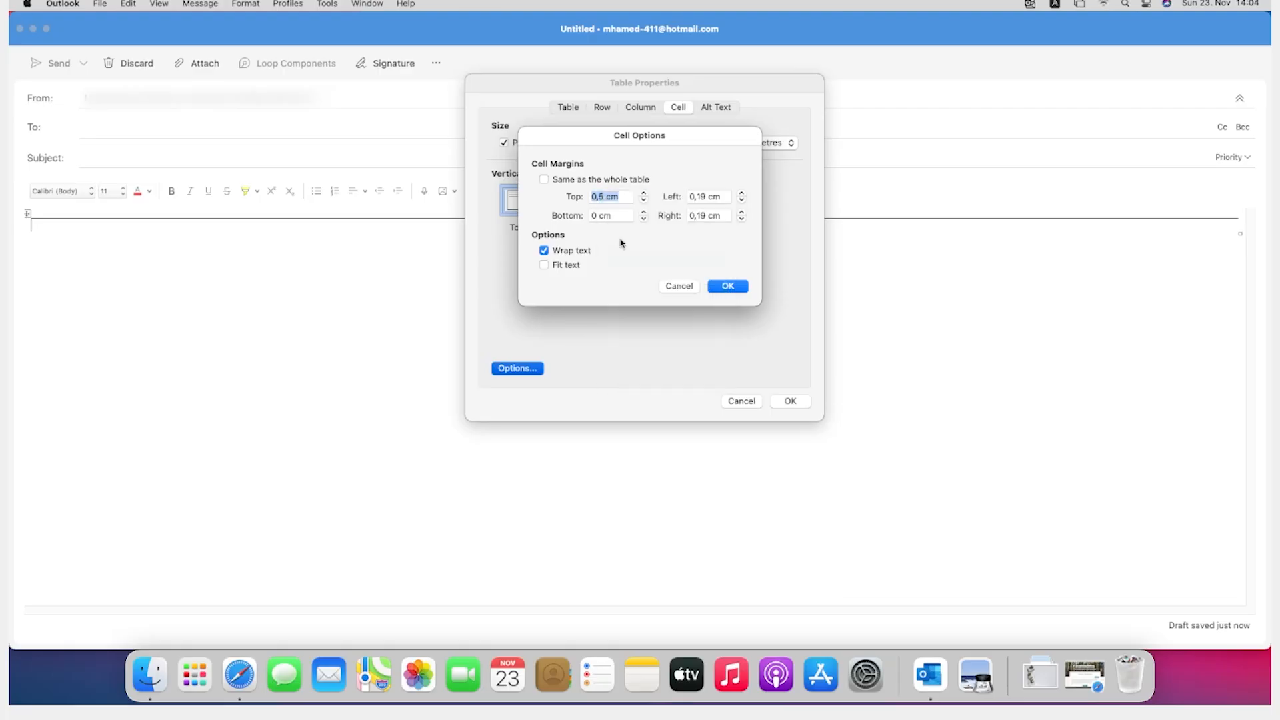
click(625, 214)
drag(612, 215, 590, 215)
right_click(597, 213)
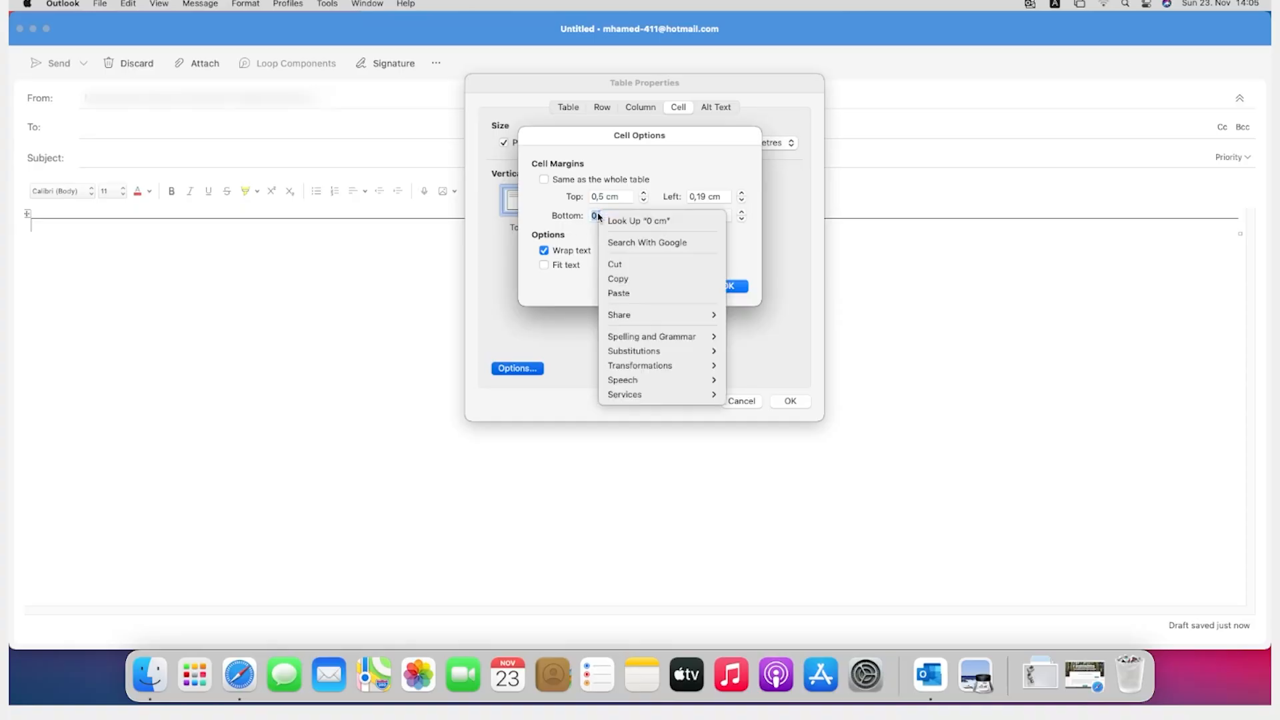
click(597, 213)
right_click(603, 211)
click(602, 212)
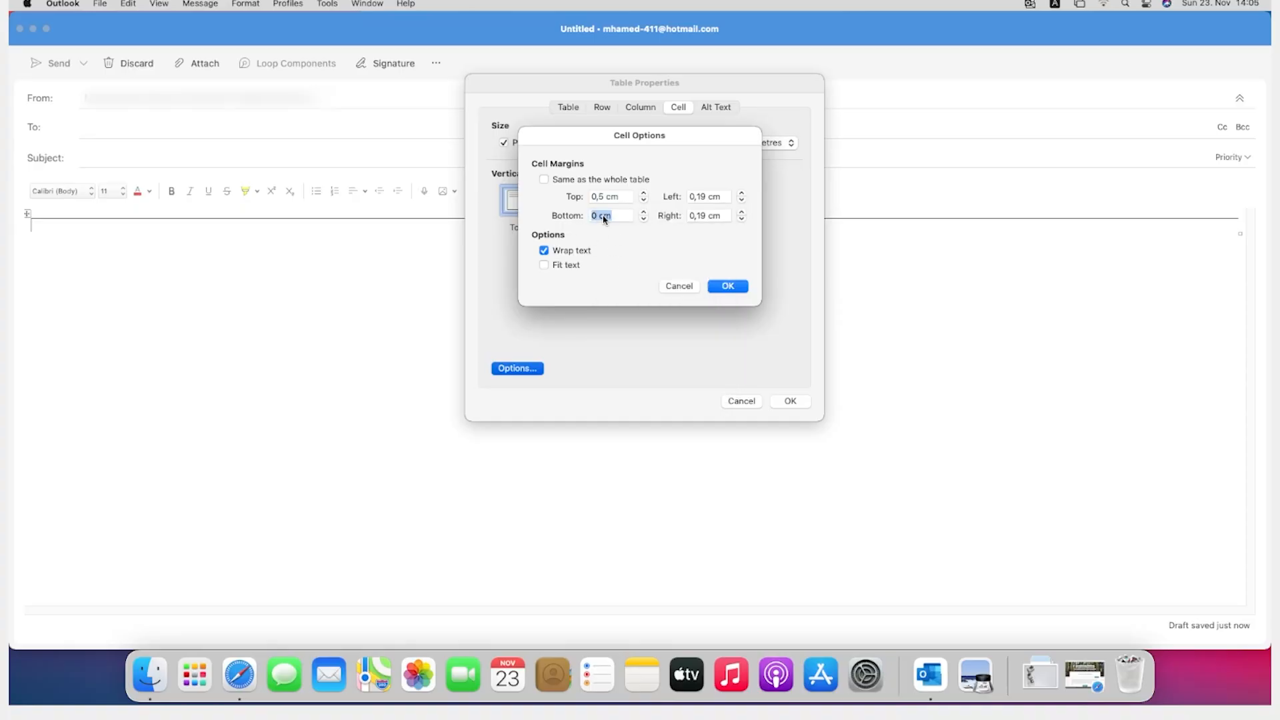
right_click(603, 215)
click(621, 294)
Step: Paste the copied 0,5 cm value as the left cell margin
drag(721, 198, 691, 196)
right_click(701, 196)
click(725, 282)
Step: Replace the right cell margin with the copied 0,5 cm value and apply the cell options and table properties
drag(723, 216, 691, 215)
right_click(706, 216)
click(707, 242)
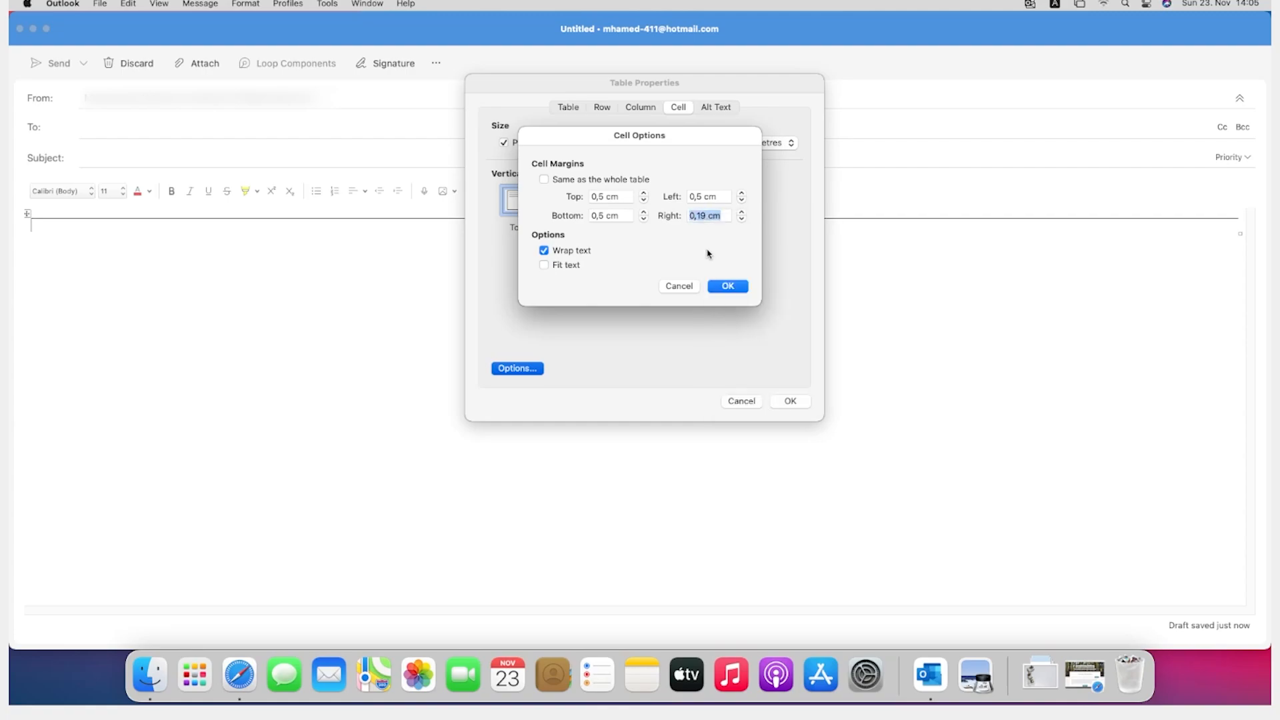
right_click(705, 218)
key(Escape)
right_click(705, 216)
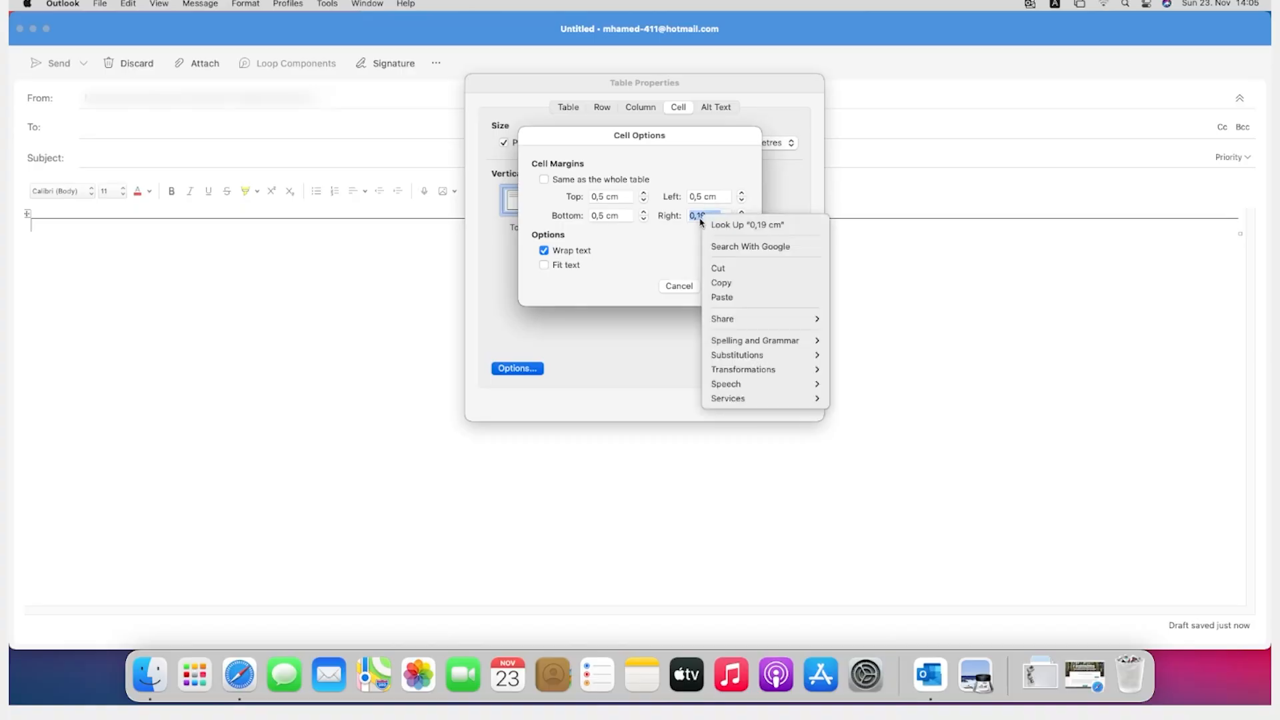
key(Escape)
right_click(701, 218)
key(Escape)
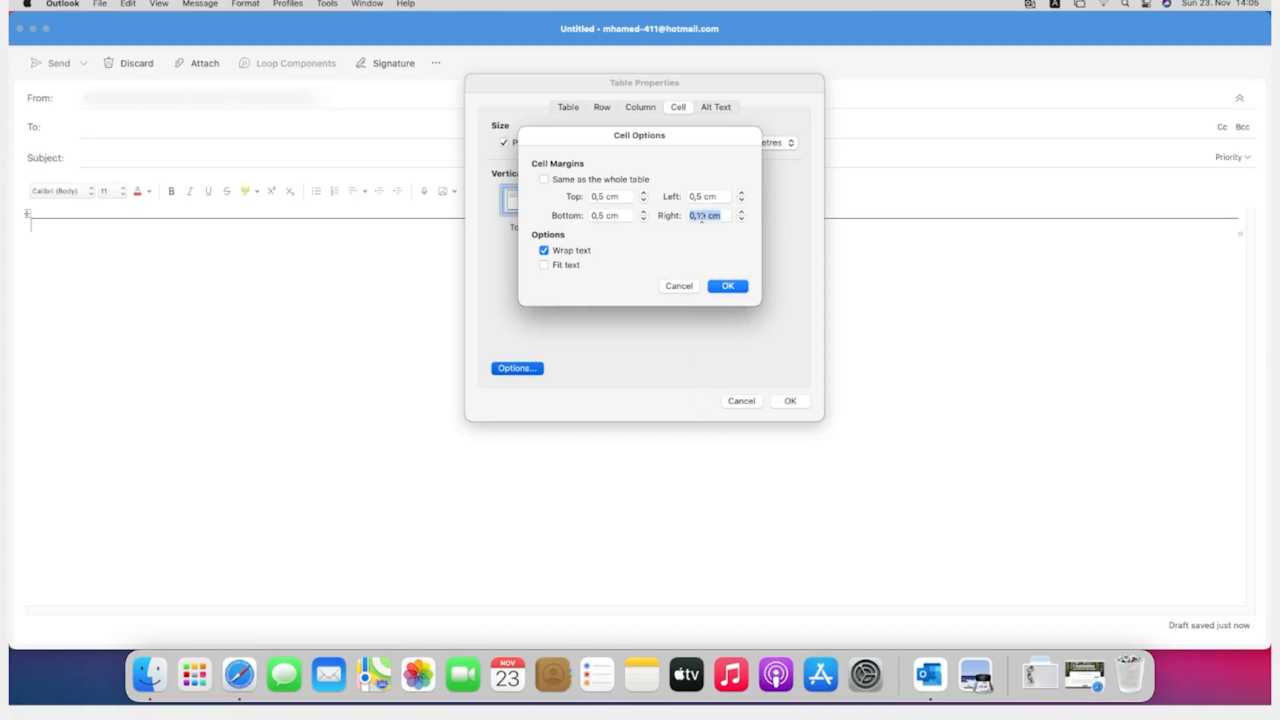
key(BackSpace)
text(√)
key(BackSpace)
right_click(724, 198)
right_click(704, 216)
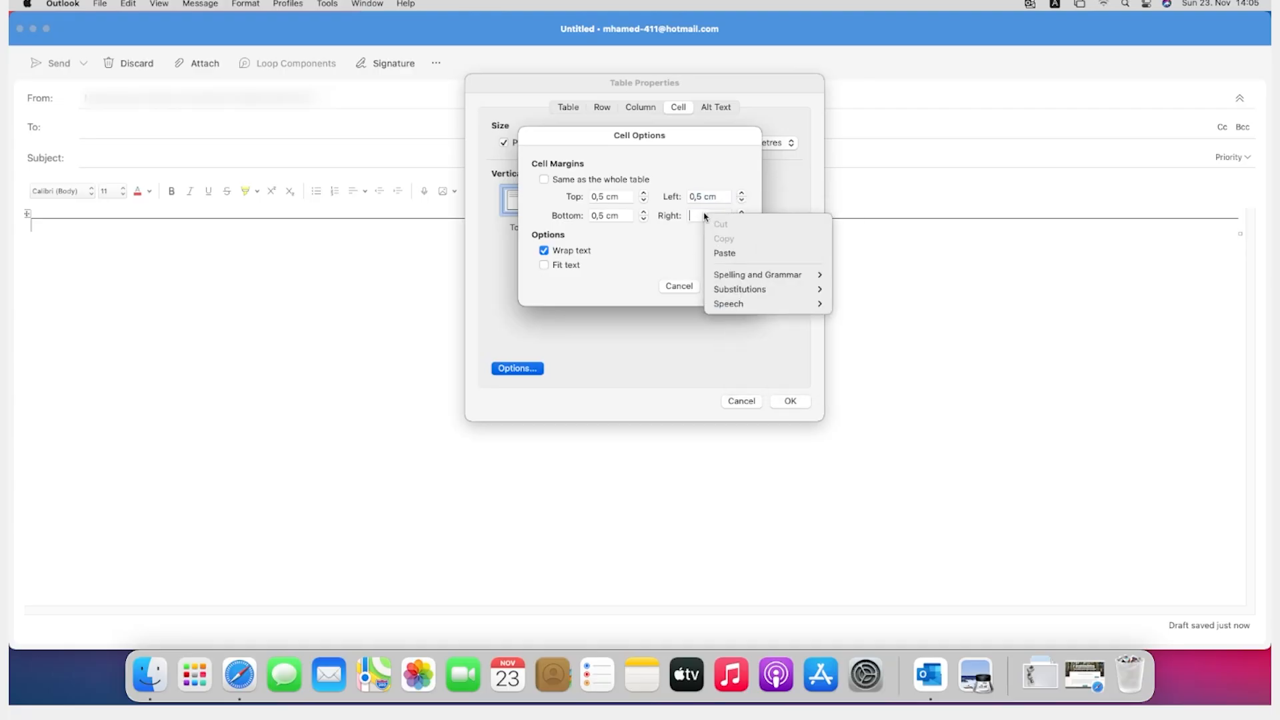
click(726, 253)
click(728, 286)
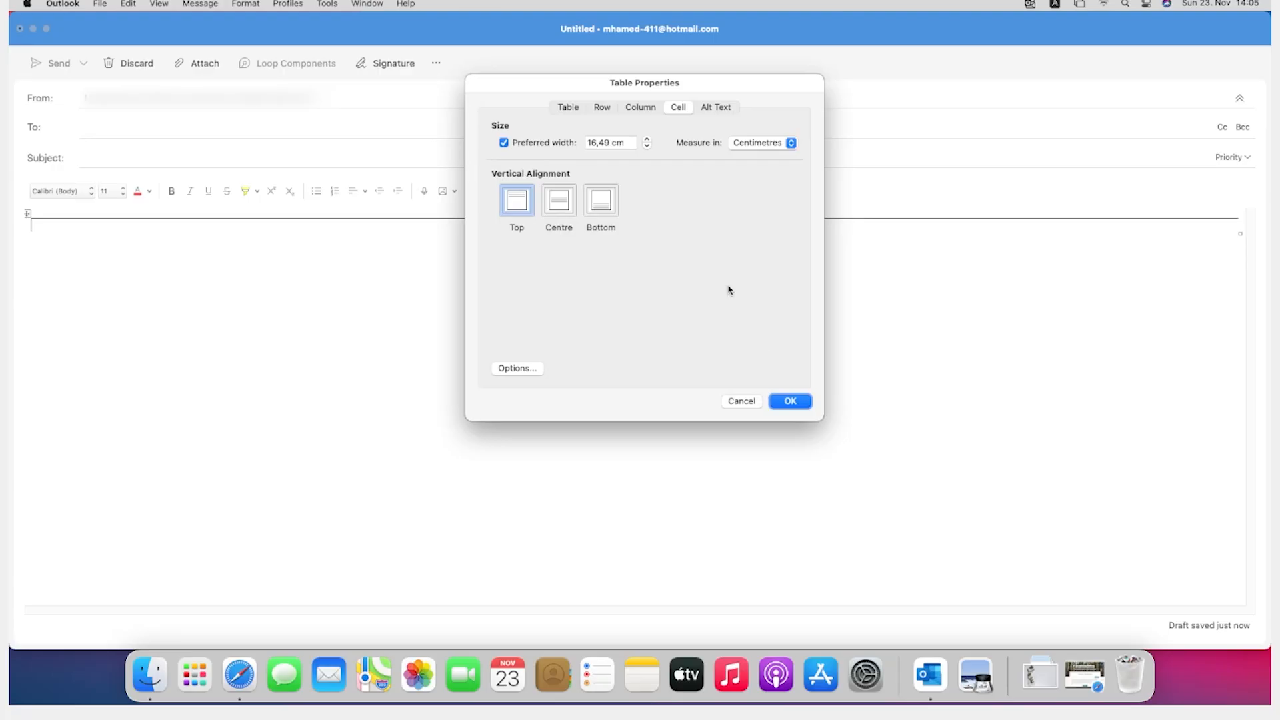
click(790, 402)
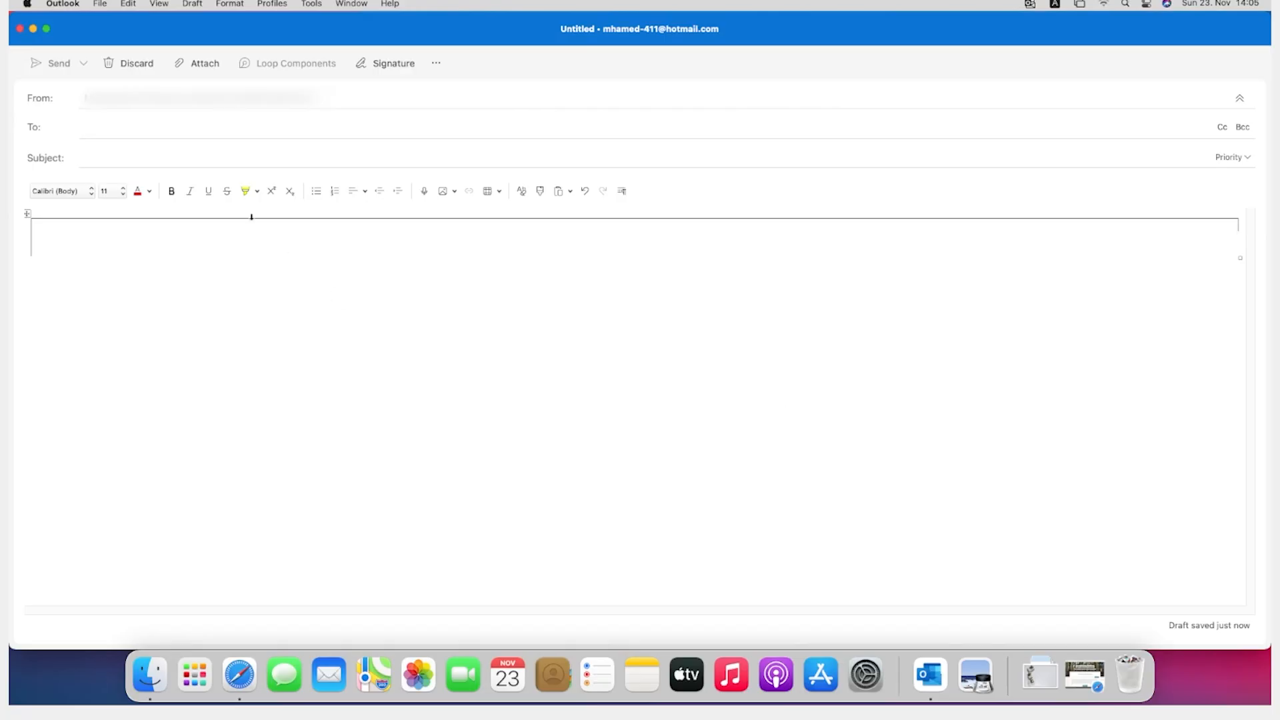
Step: Set the whole table's borders to None in Borders and Shading
right_click(28, 216)
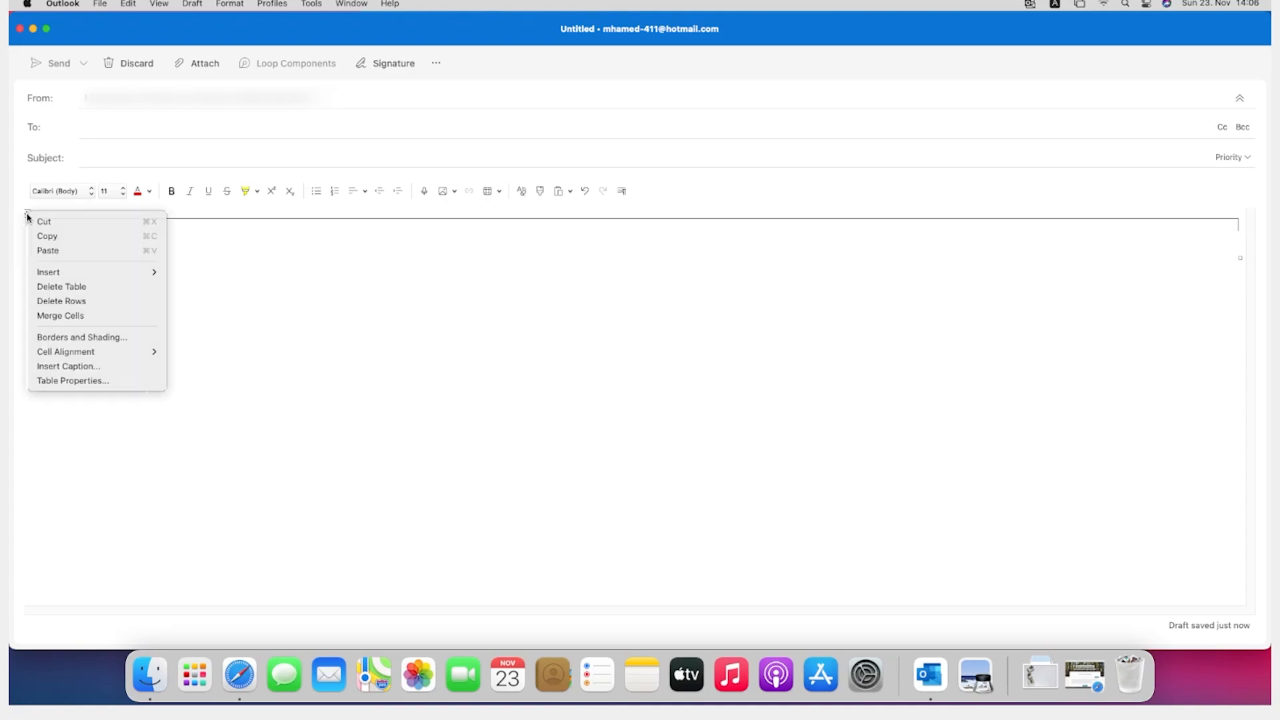
key(Escape)
right_click(27, 216)
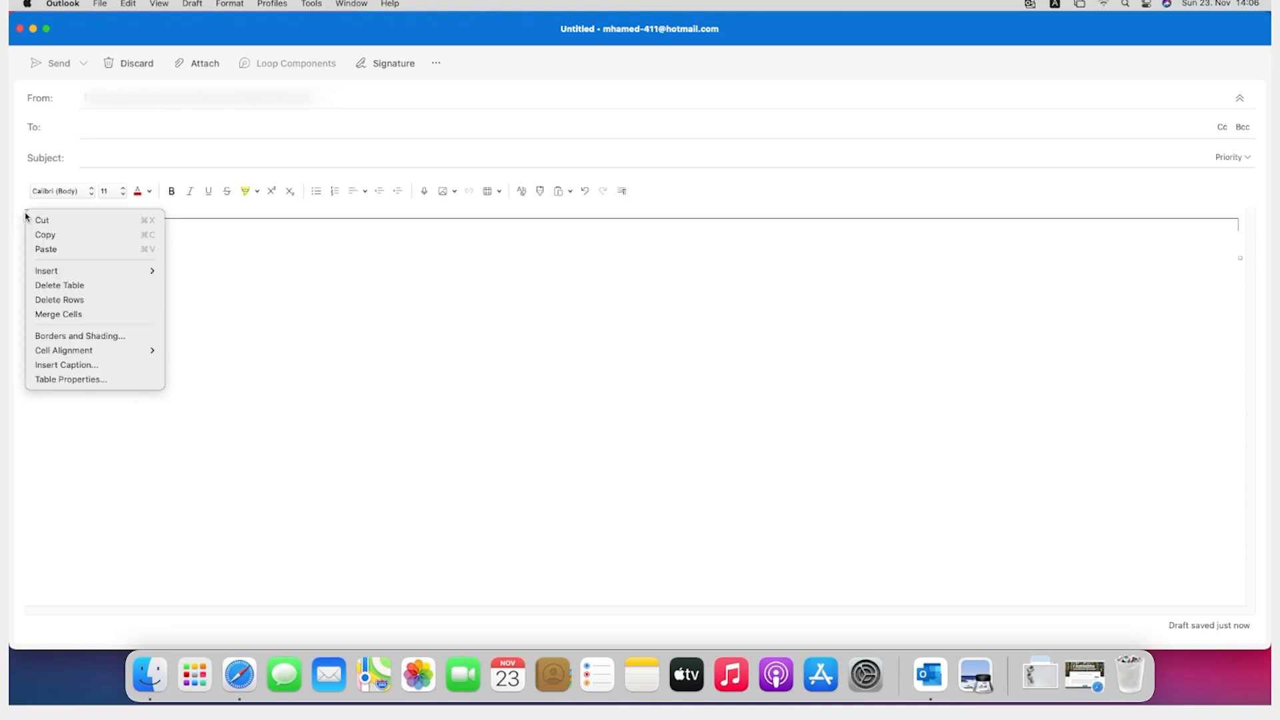
click(87, 336)
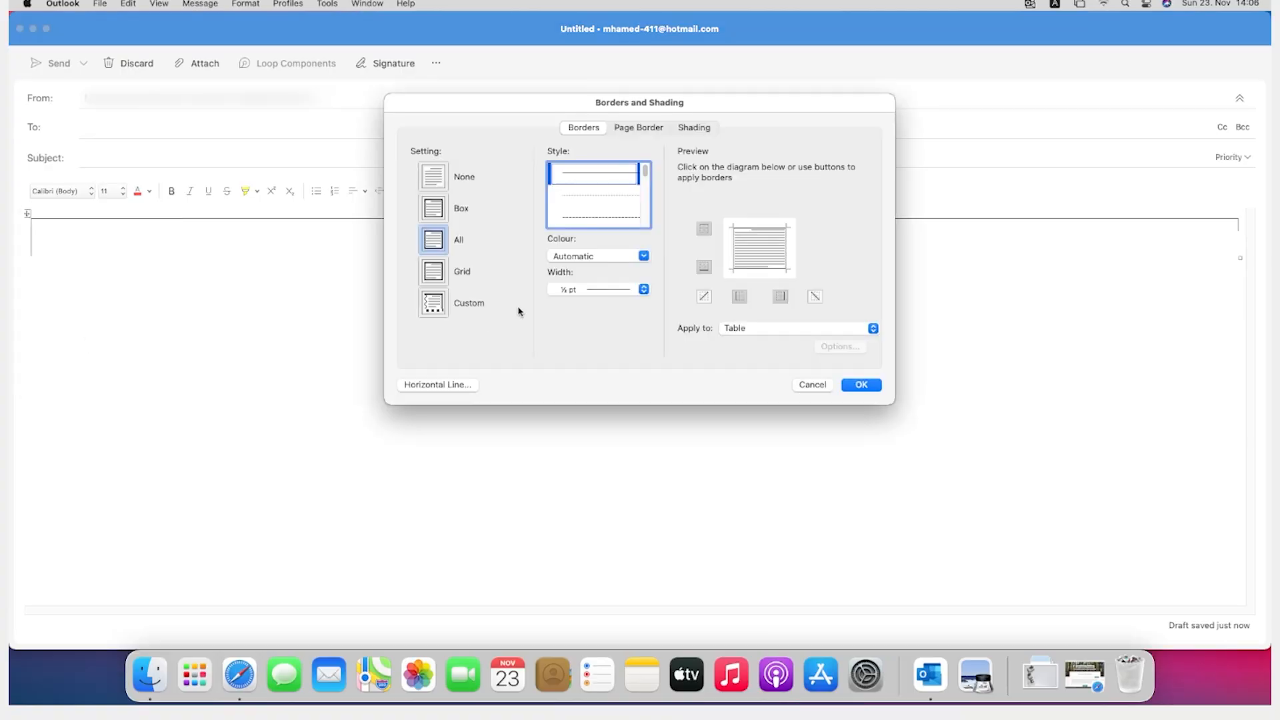
click(440, 178)
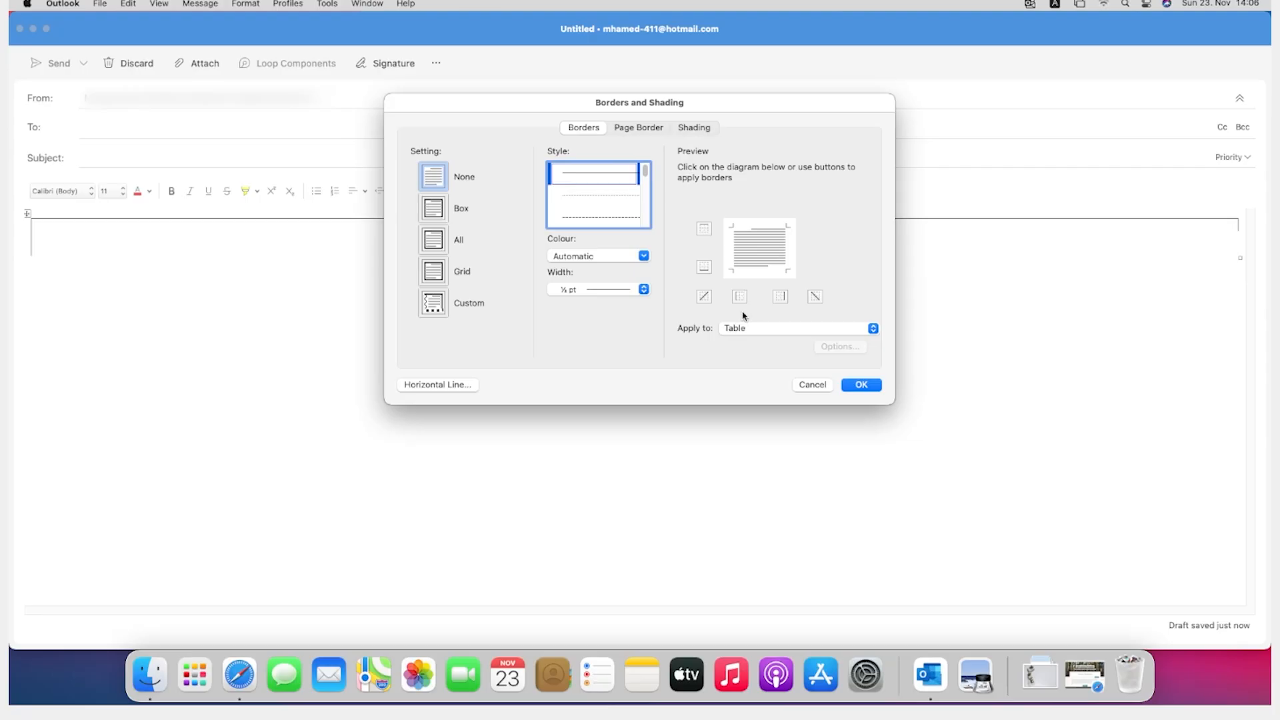
Step: Give the whole table a light grey shading fill and apply the border and shading settings
click(700, 127)
click(506, 169)
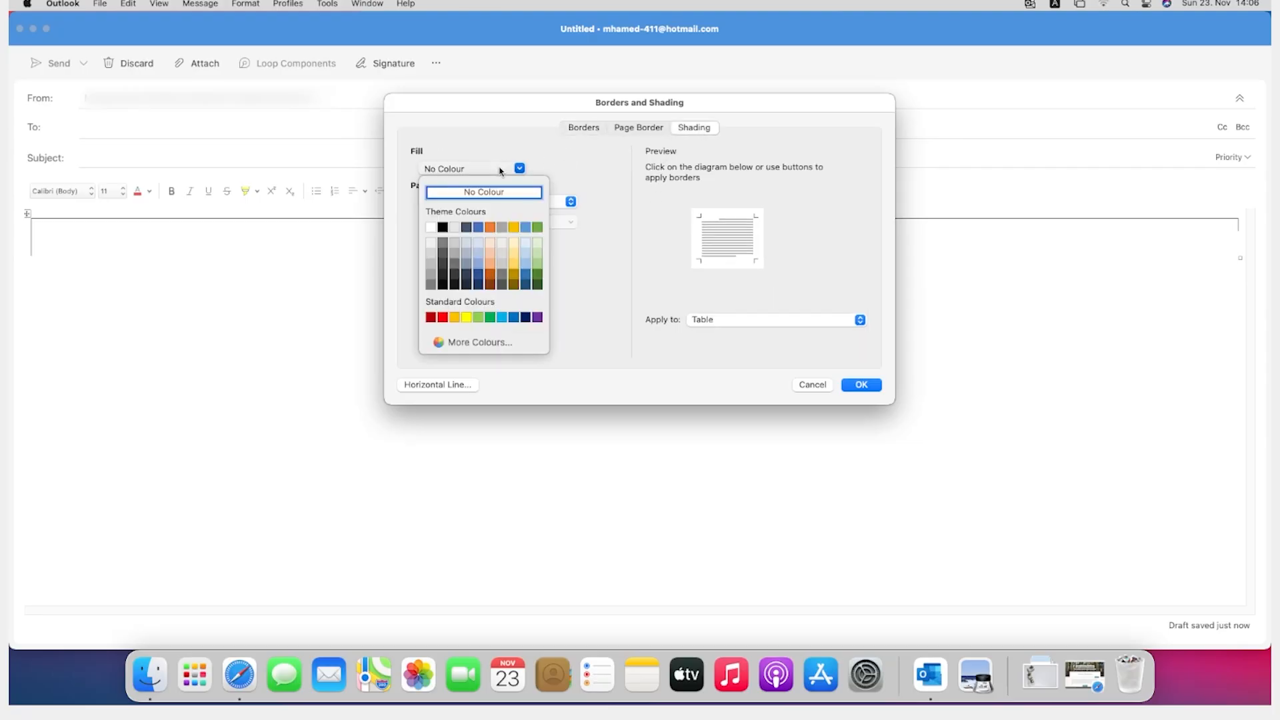
click(505, 172)
click(505, 171)
click(431, 255)
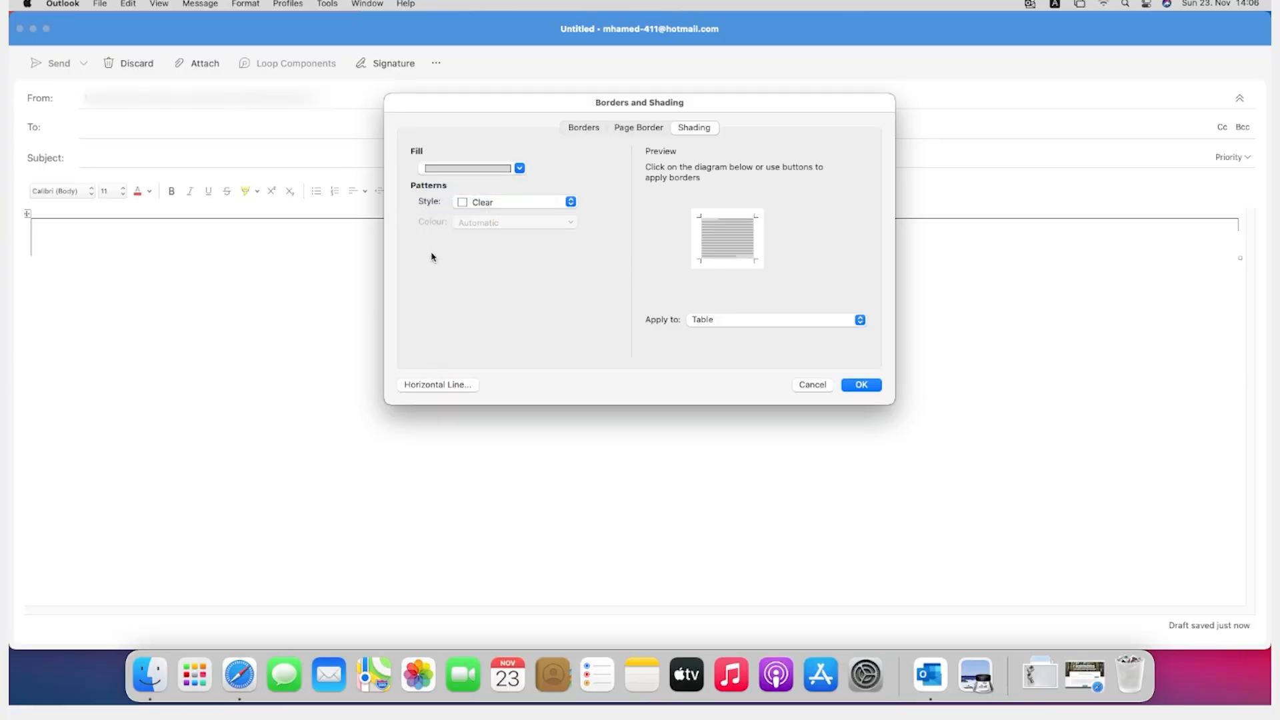
click(854, 384)
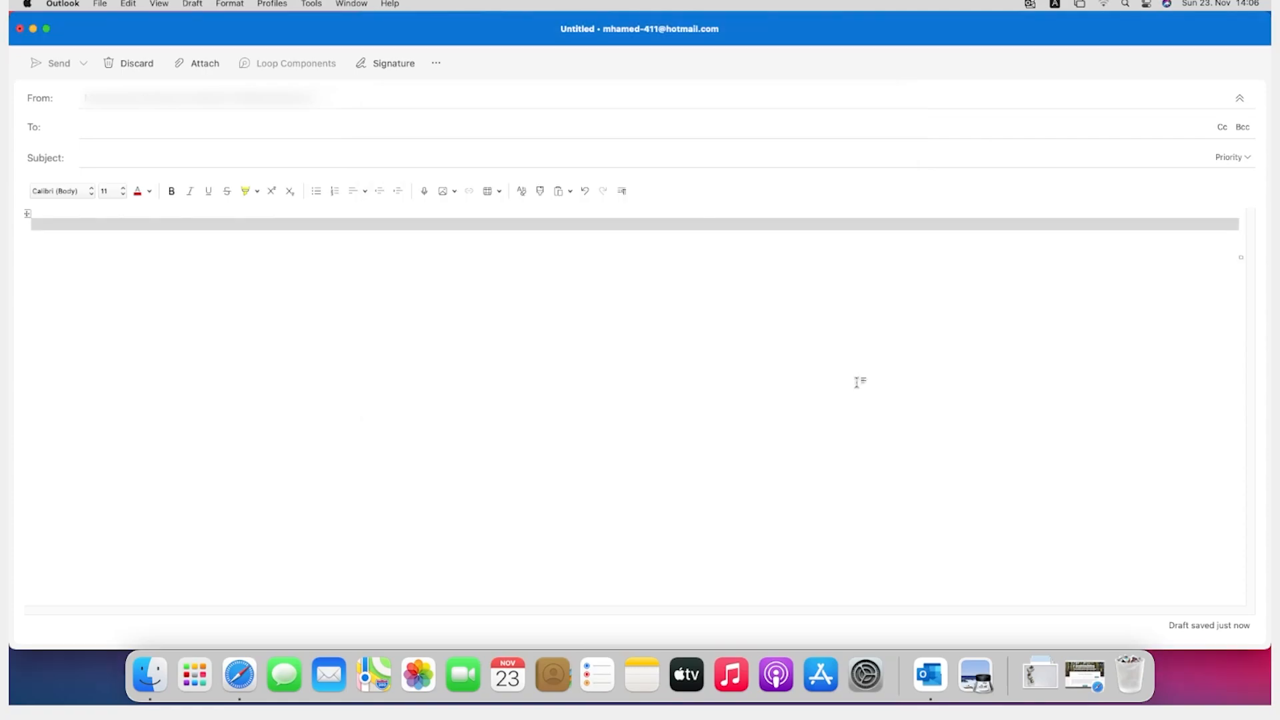
Step: Insert a one-column, four-row table inside the grey outer table and select the whole new table
click(425, 224)
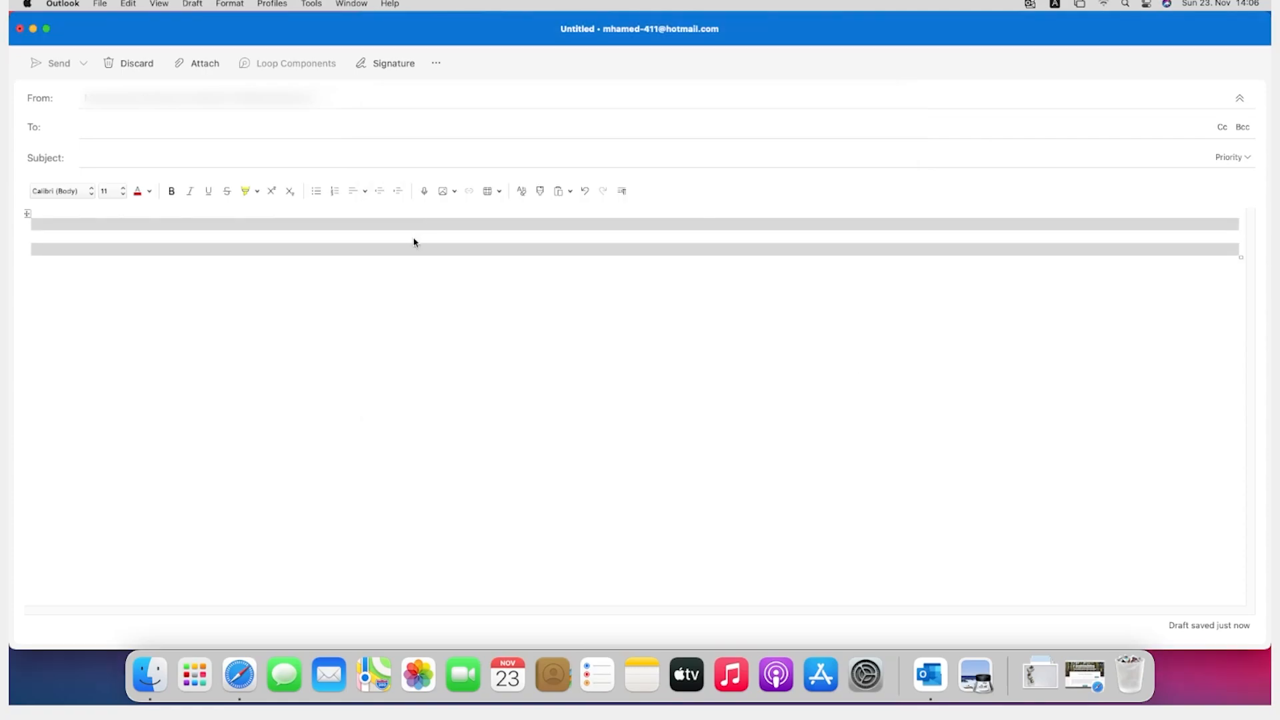
click(414, 242)
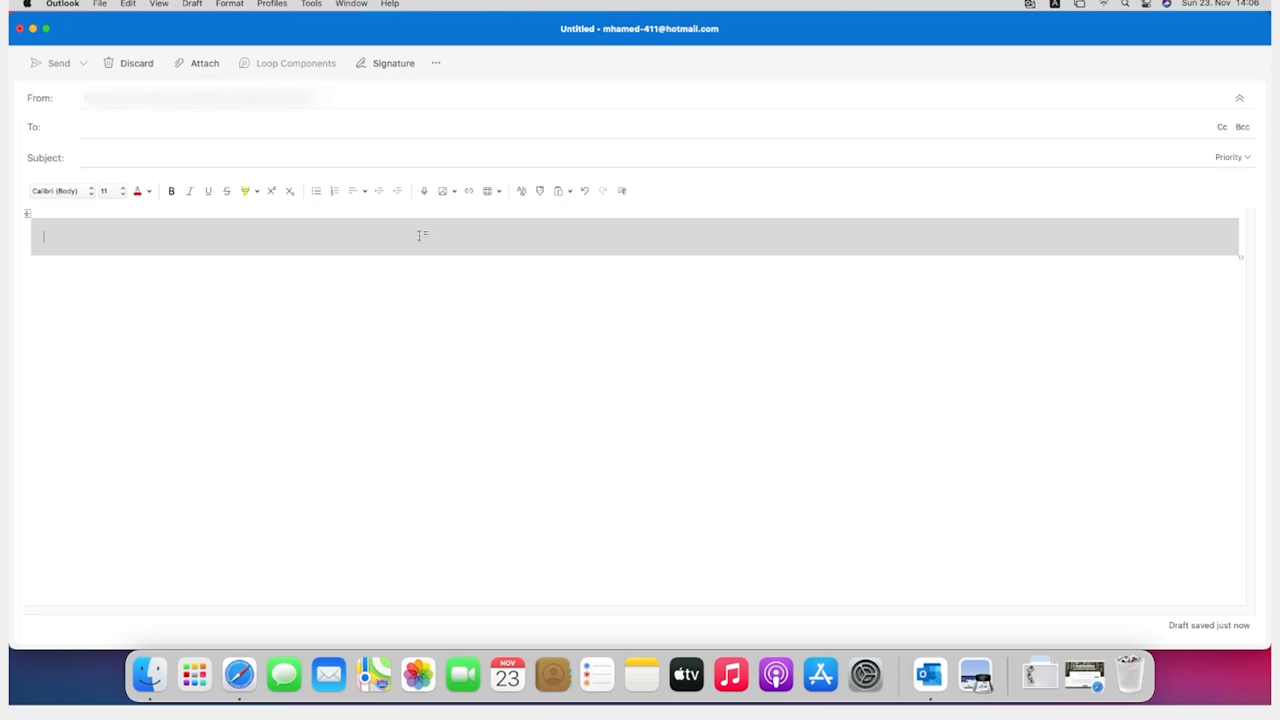
click(492, 196)
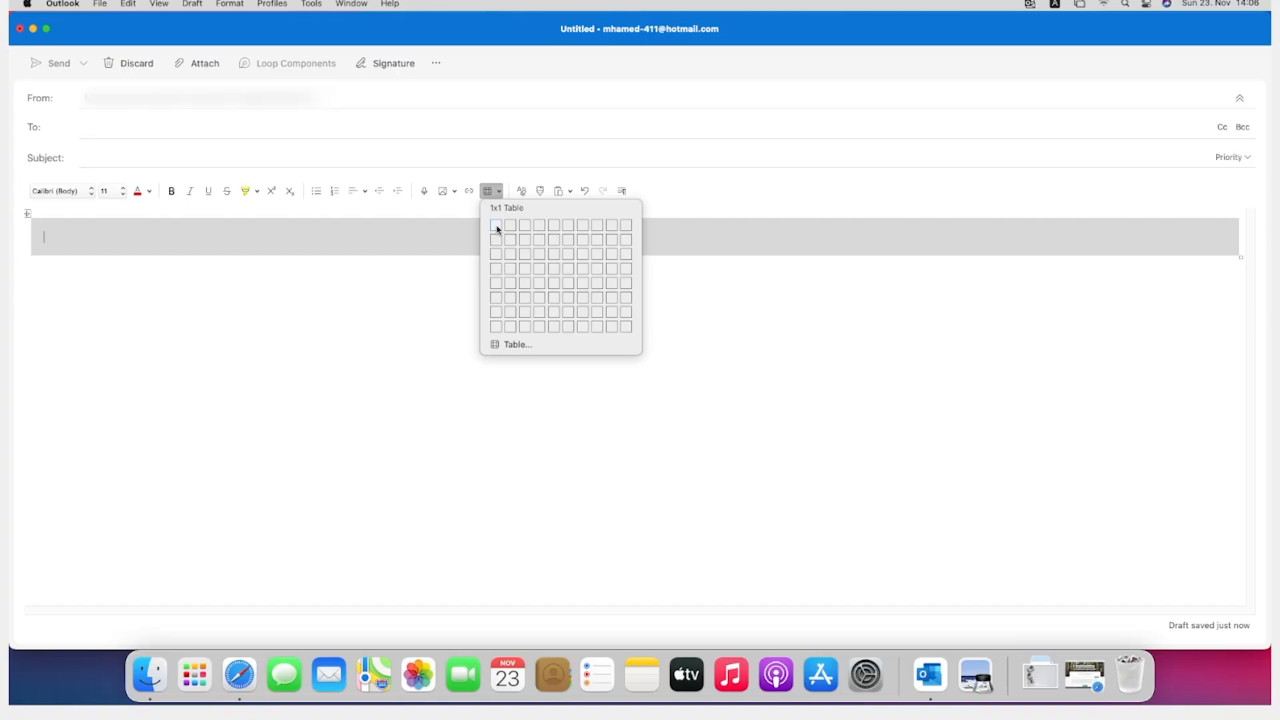
click(496, 269)
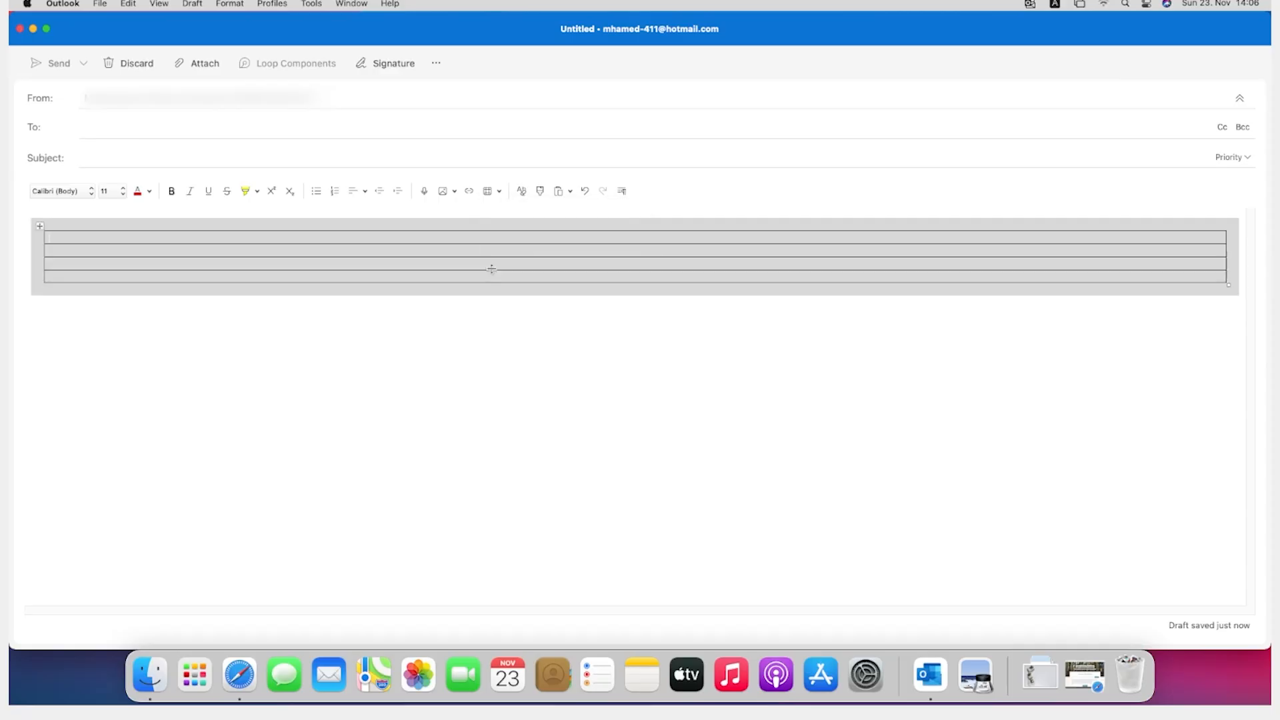
click(40, 225)
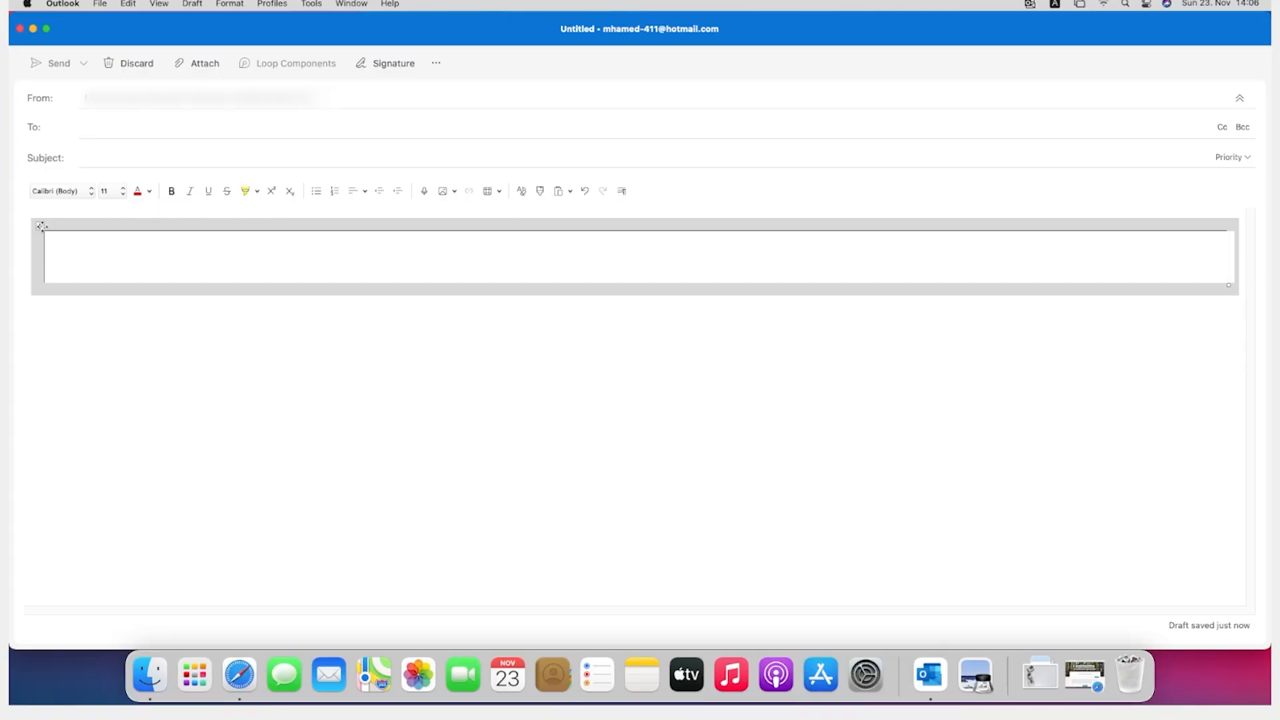
right_click(43, 228)
click(43, 229)
right_click(42, 232)
click(42, 228)
right_click(95, 265)
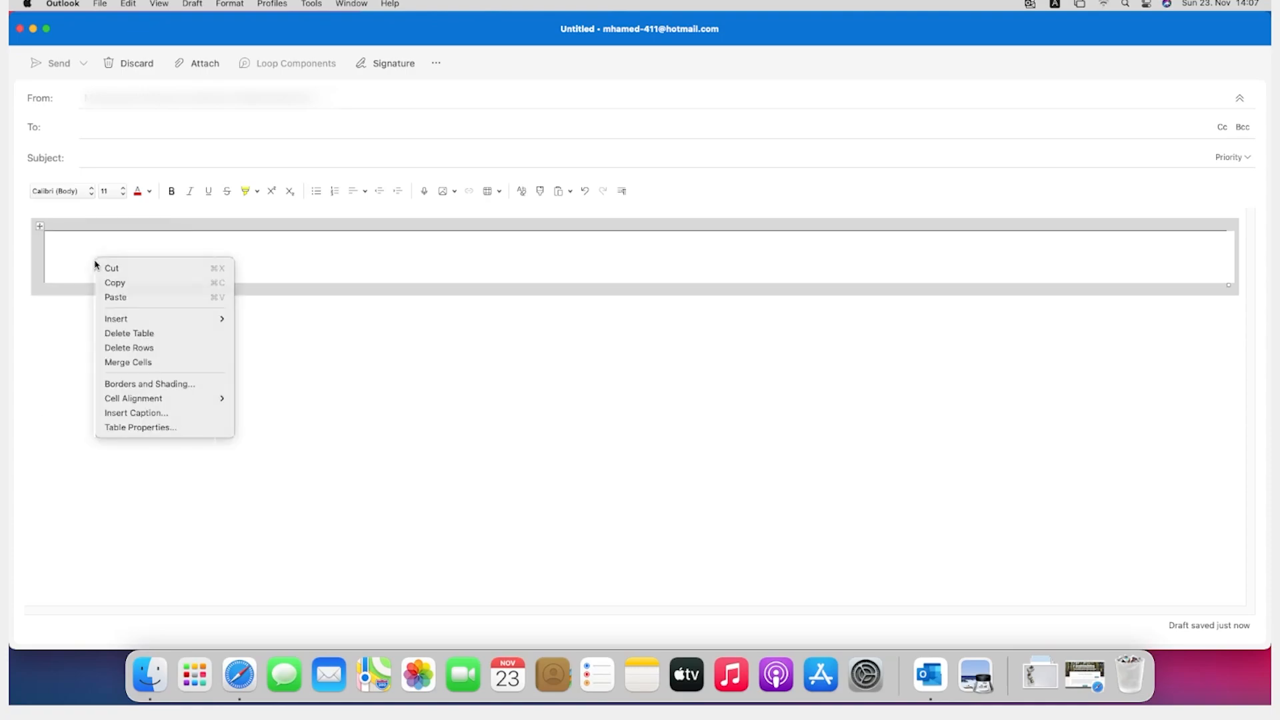
click(95, 264)
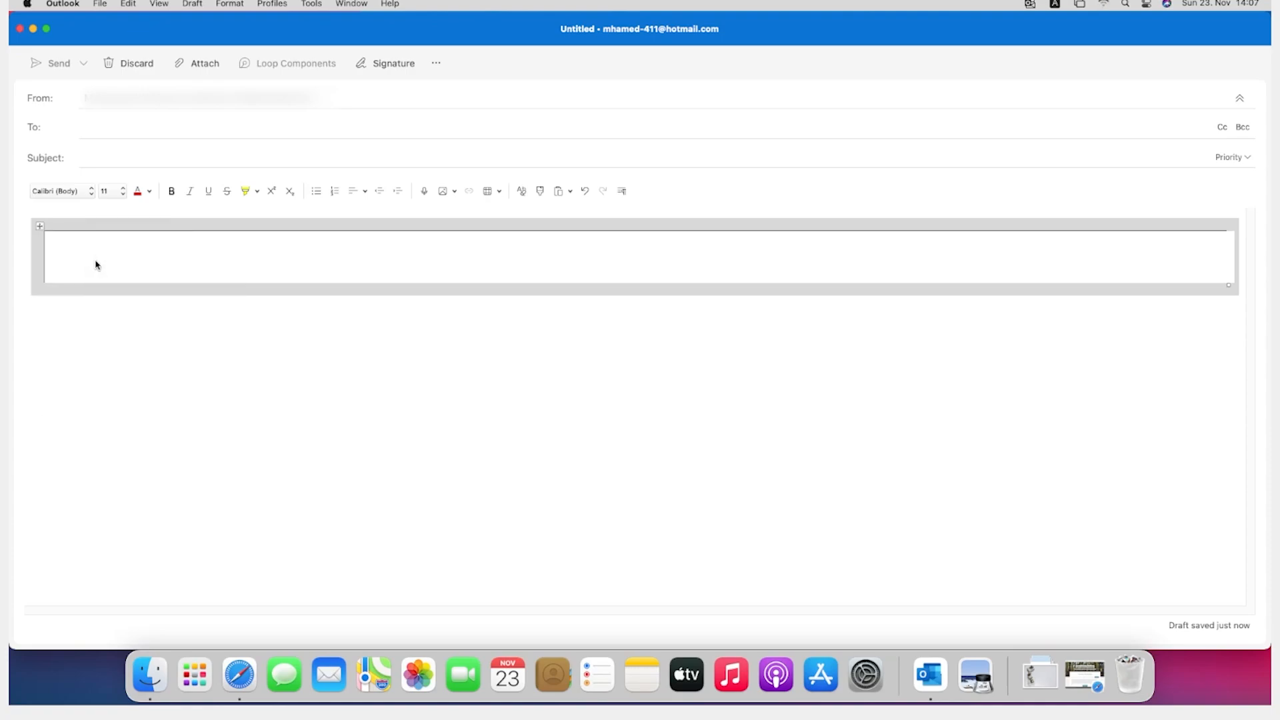
Step: Set the nested table's preferred width to 21 cm and its alignment to Centre in Table Properties
right_click(42, 228)
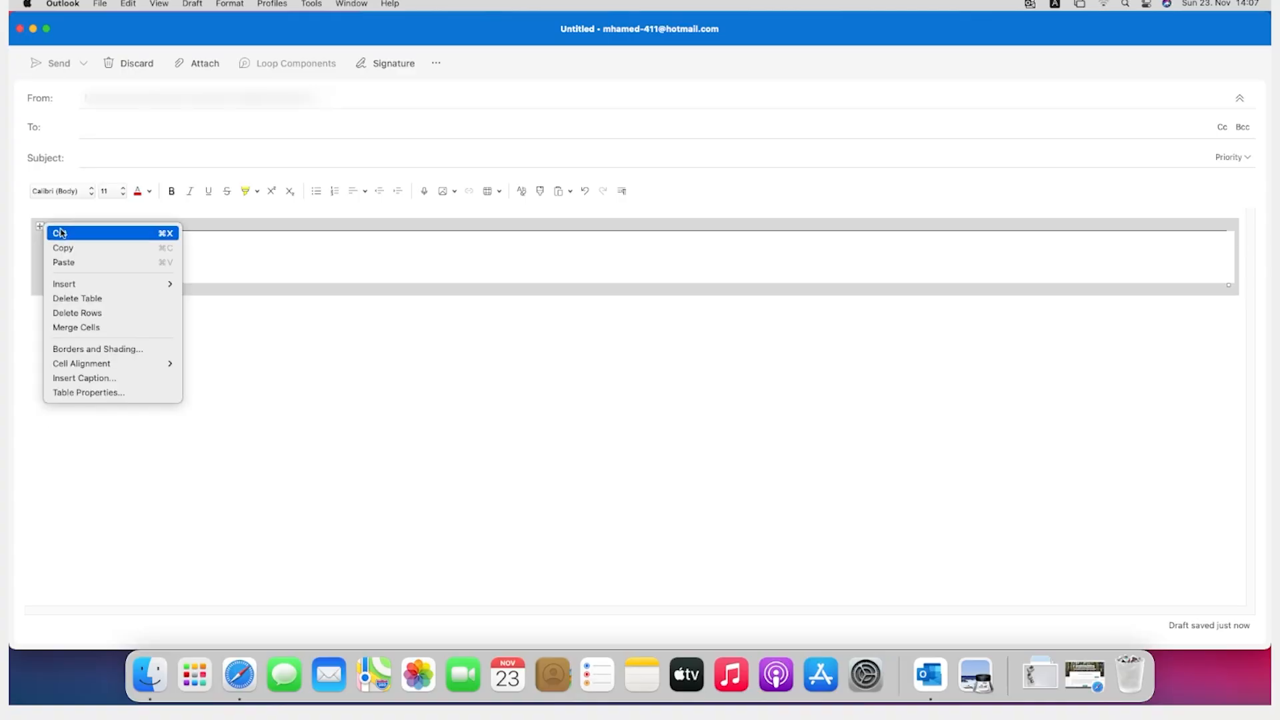
click(120, 391)
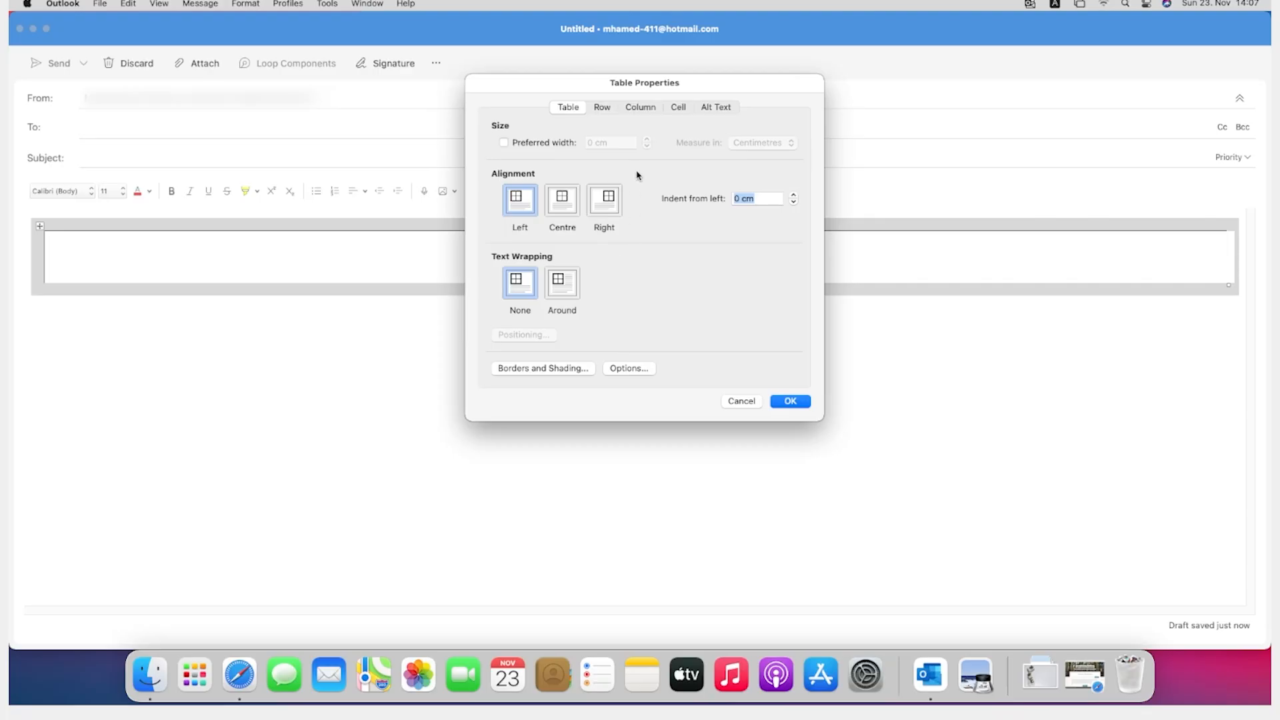
click(532, 145)
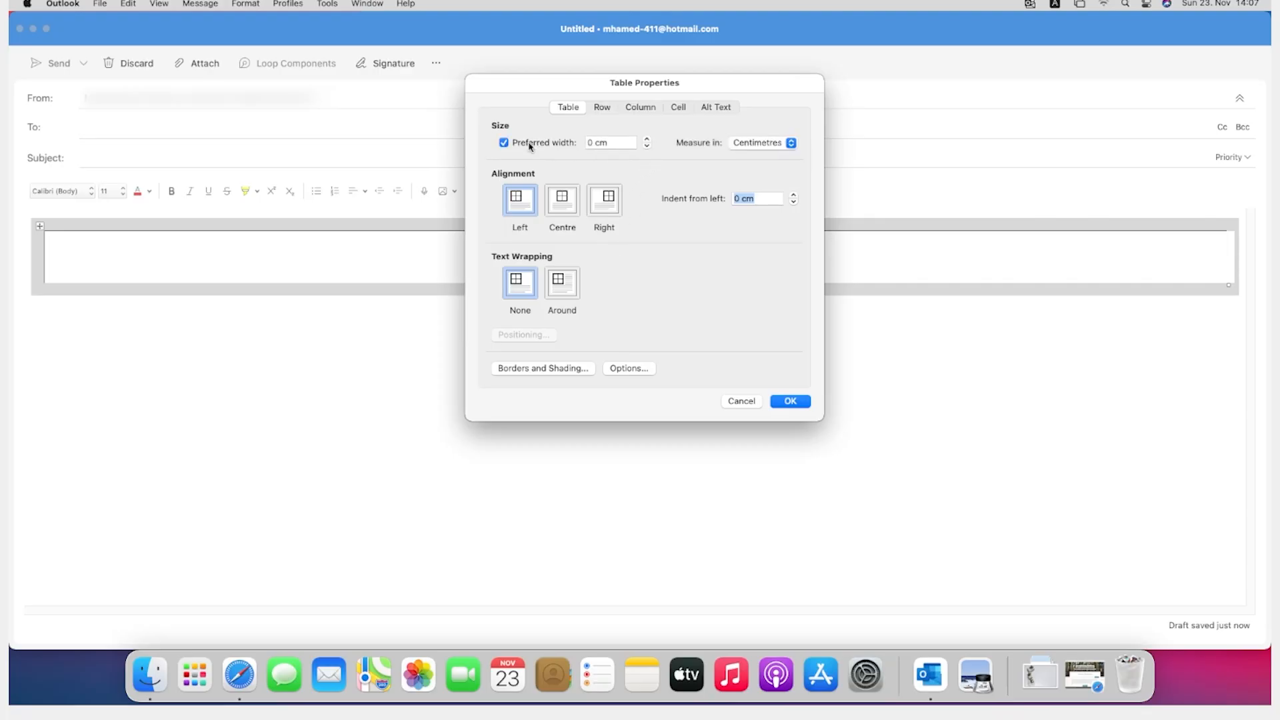
click(615, 141)
drag(614, 140, 582, 142)
text(21)
click(559, 201)
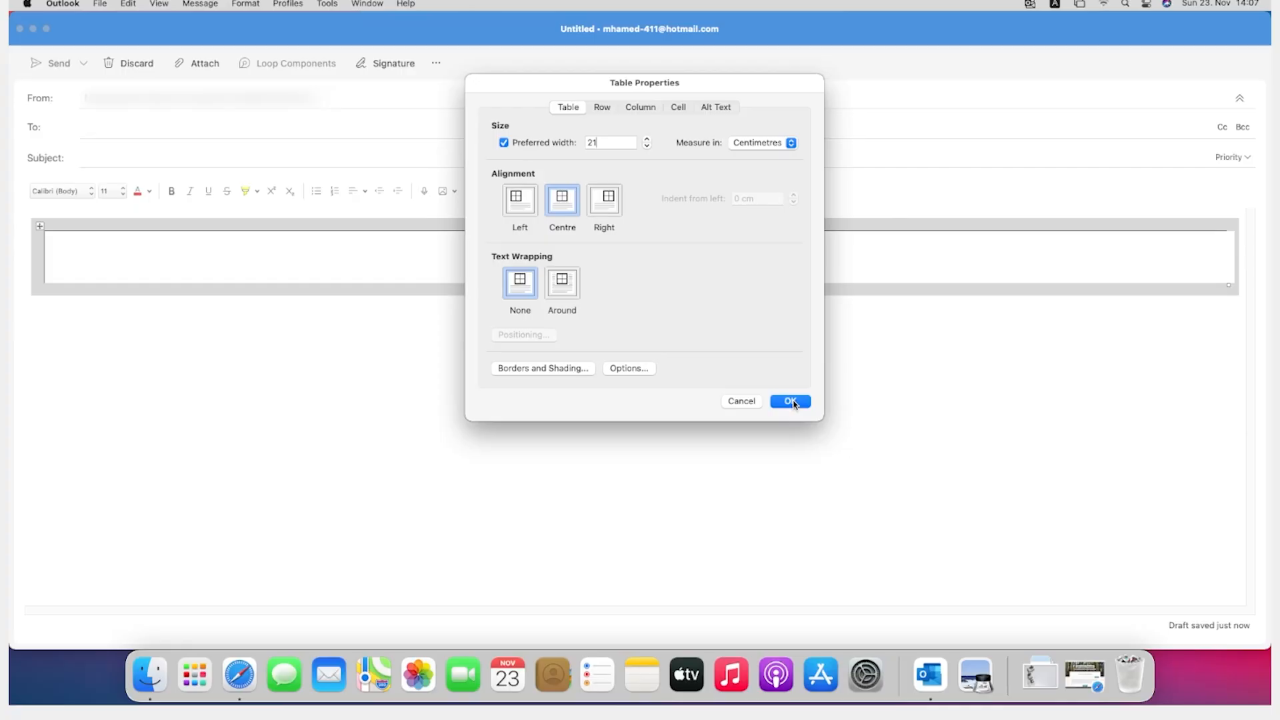
click(790, 402)
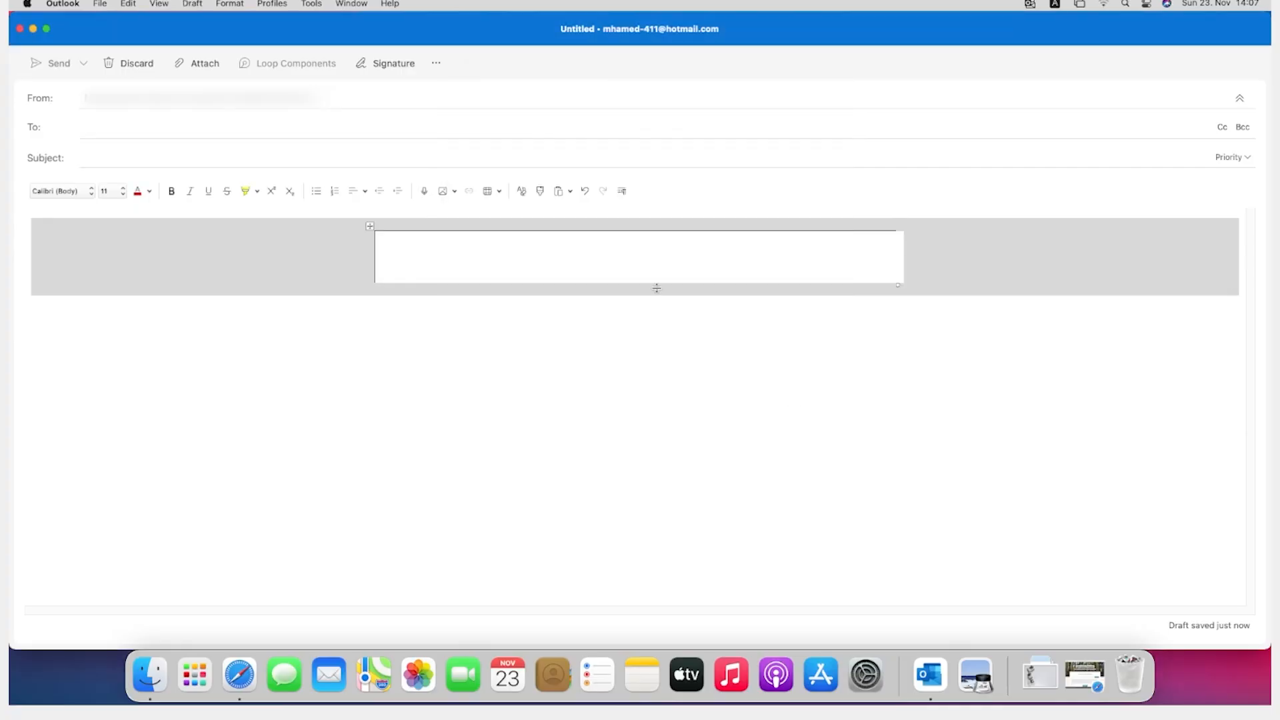
Step: Open the cell options for the nested table's lower three rows and turn off using the same margins as the whole table
click(540, 250)
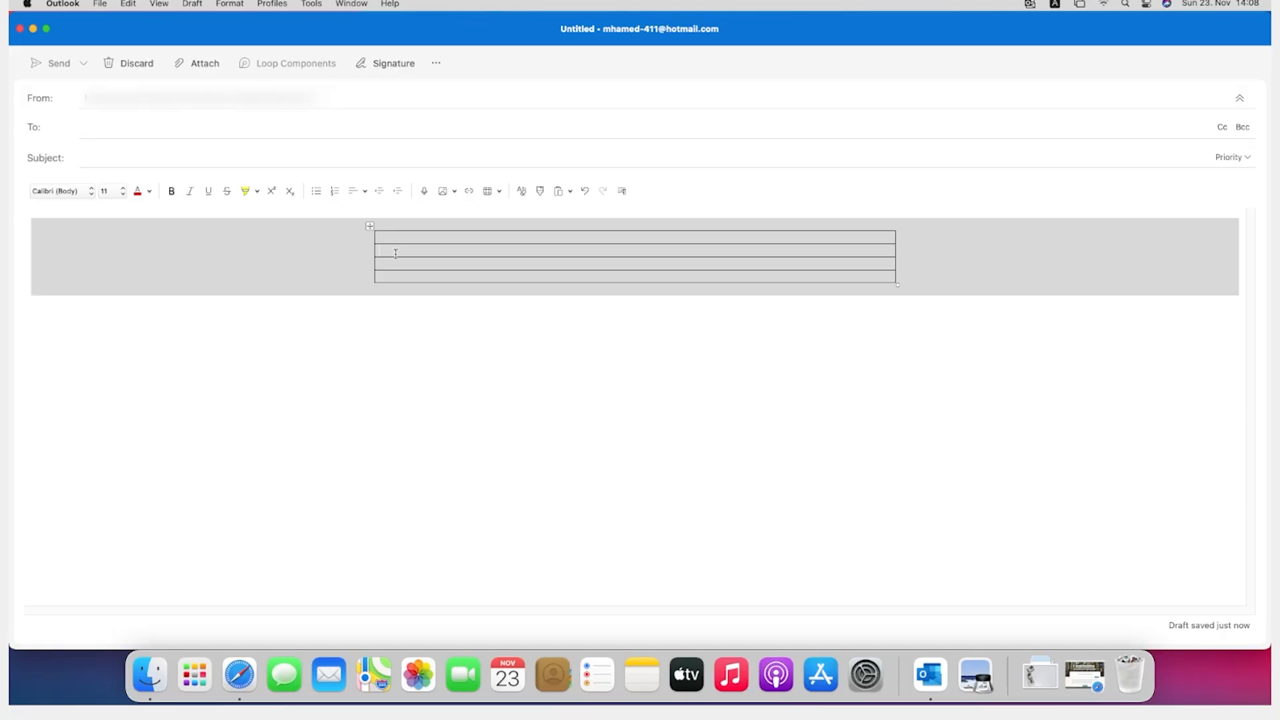
drag(395, 254, 411, 287)
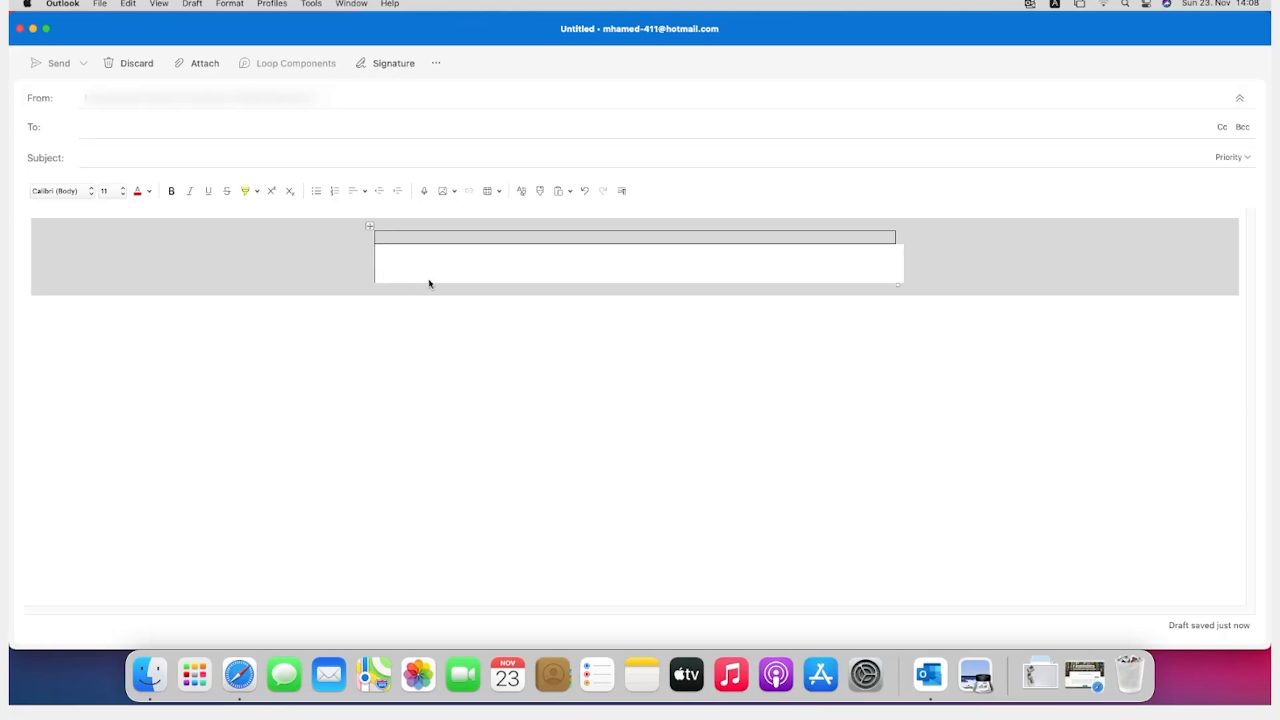
right_click(392, 260)
click(392, 261)
right_click(392, 264)
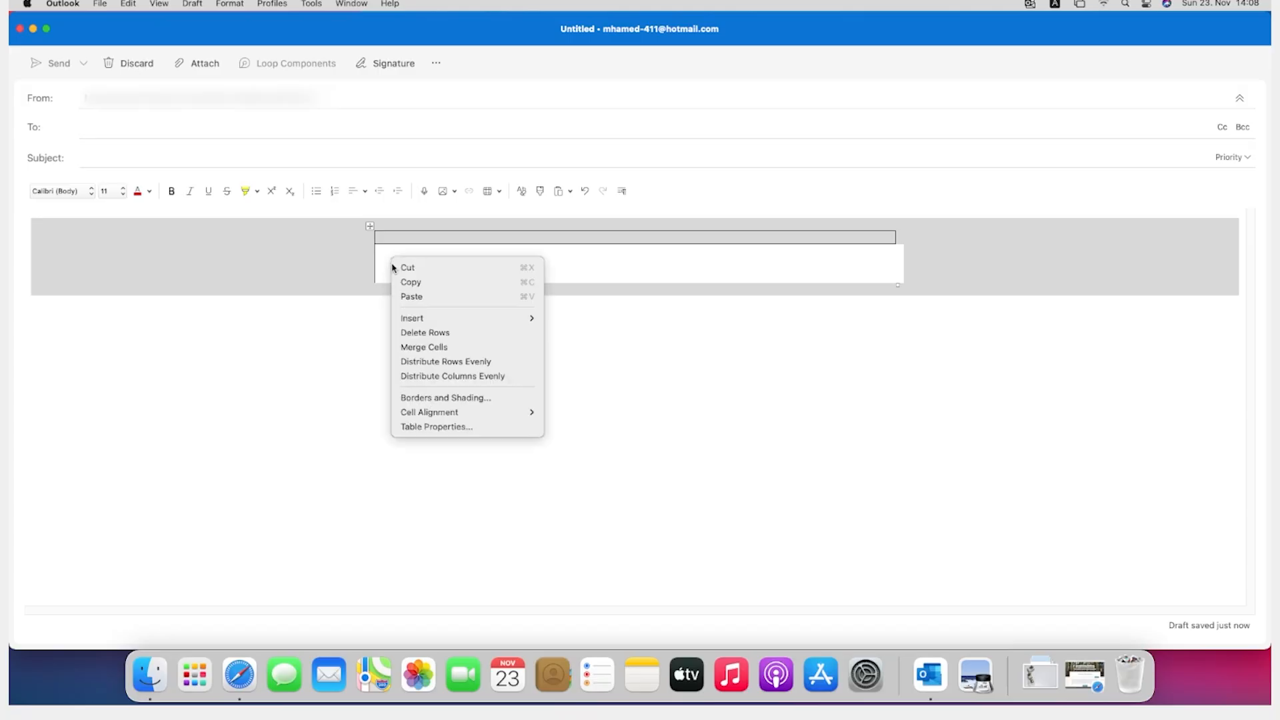
mouse_move(445, 320)
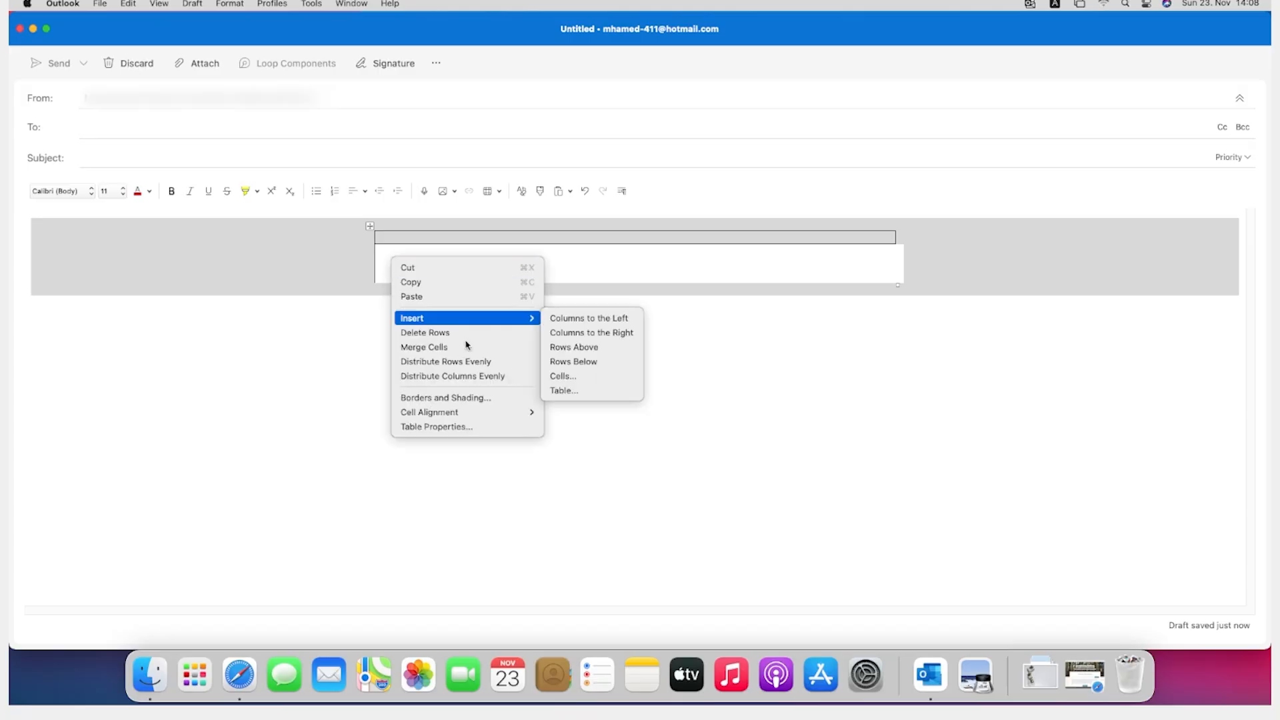
click(432, 427)
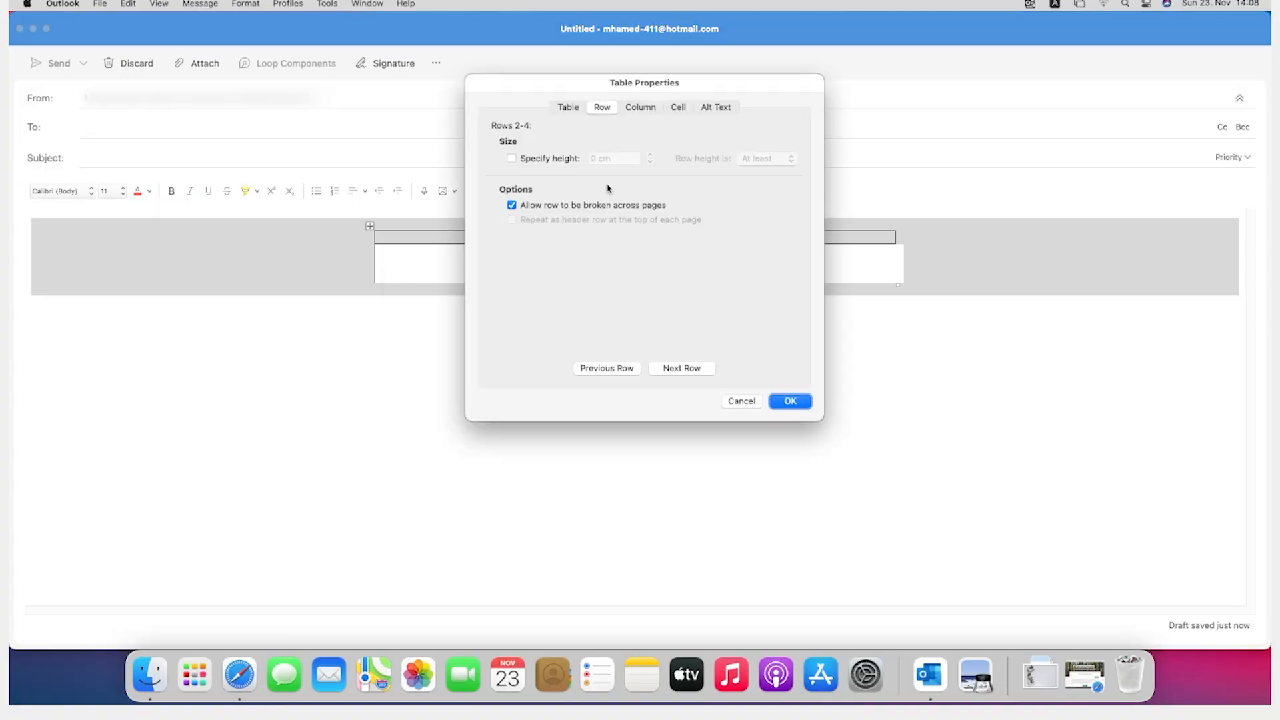
click(679, 109)
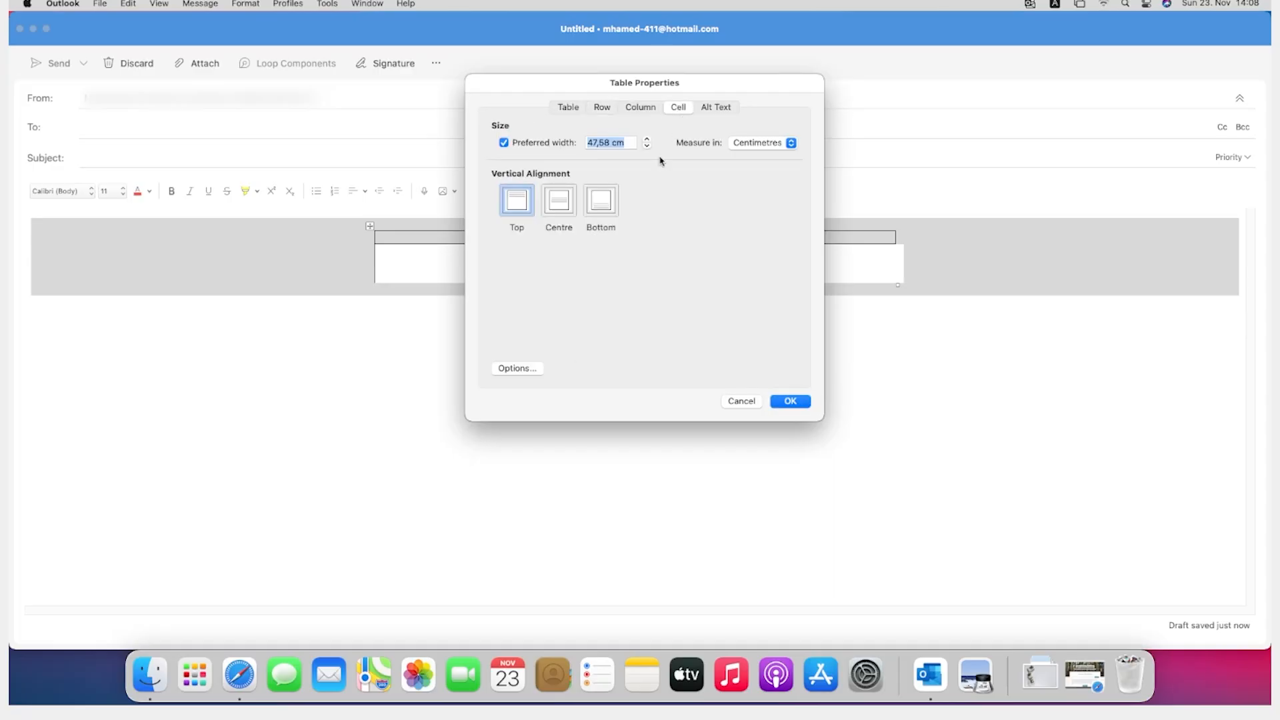
click(540, 370)
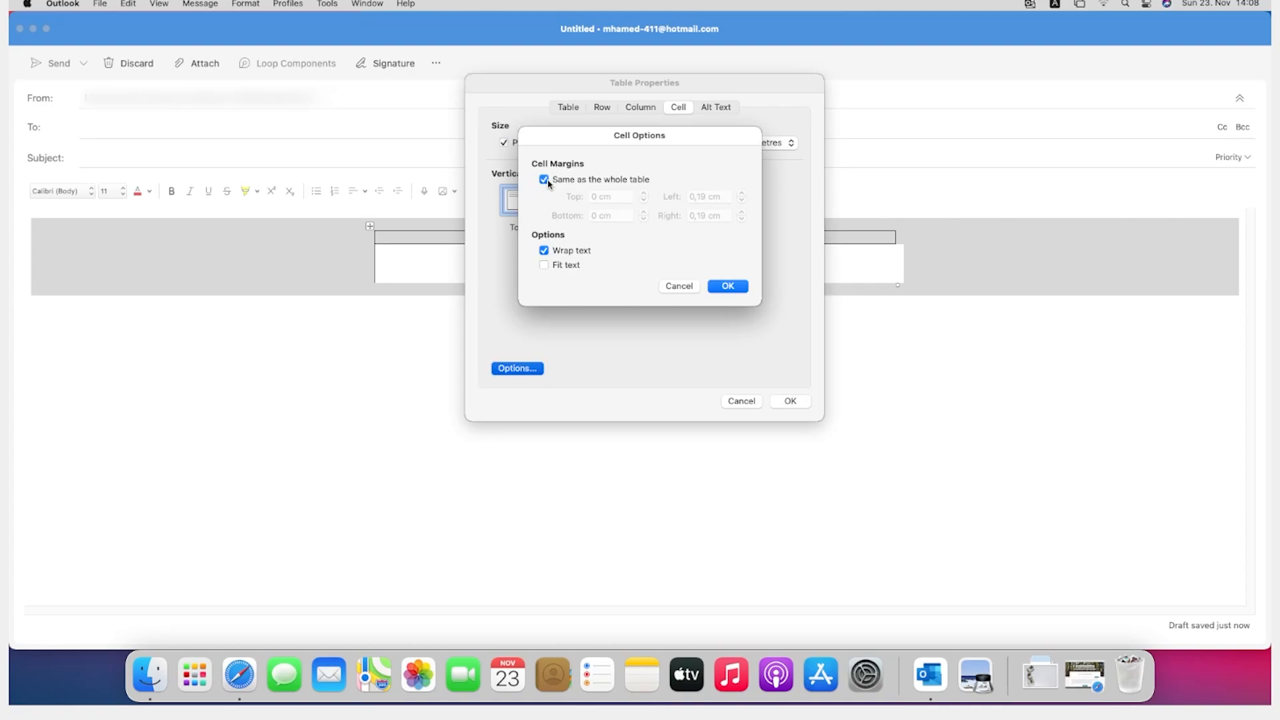
click(544, 180)
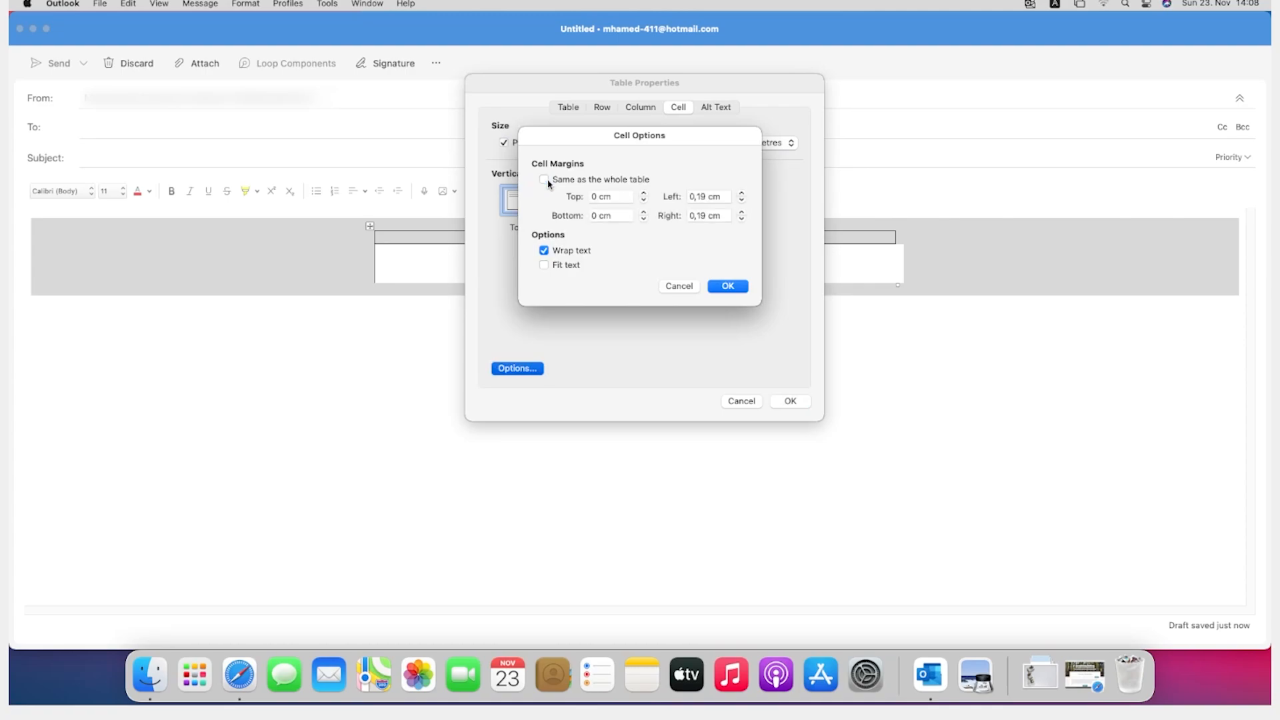
Step: Set the top and bottom cell margins of the lower three rows to 0,5 cm each
click(643, 193)
click(643, 194)
click(643, 194)
click(644, 193)
click(644, 193)
click(643, 193)
click(644, 194)
click(644, 194)
click(644, 193)
click(643, 193)
click(643, 199)
click(644, 199)
click(643, 199)
click(644, 200)
click(643, 200)
click(643, 212)
click(643, 212)
click(643, 212)
click(643, 212)
click(642, 212)
Step: Apply left and right cell margins of 1 cm to the lower three rows, and select the whole nested table
click(743, 194)
text(1)
drag(724, 217, 676, 229)
text(1)
click(728, 284)
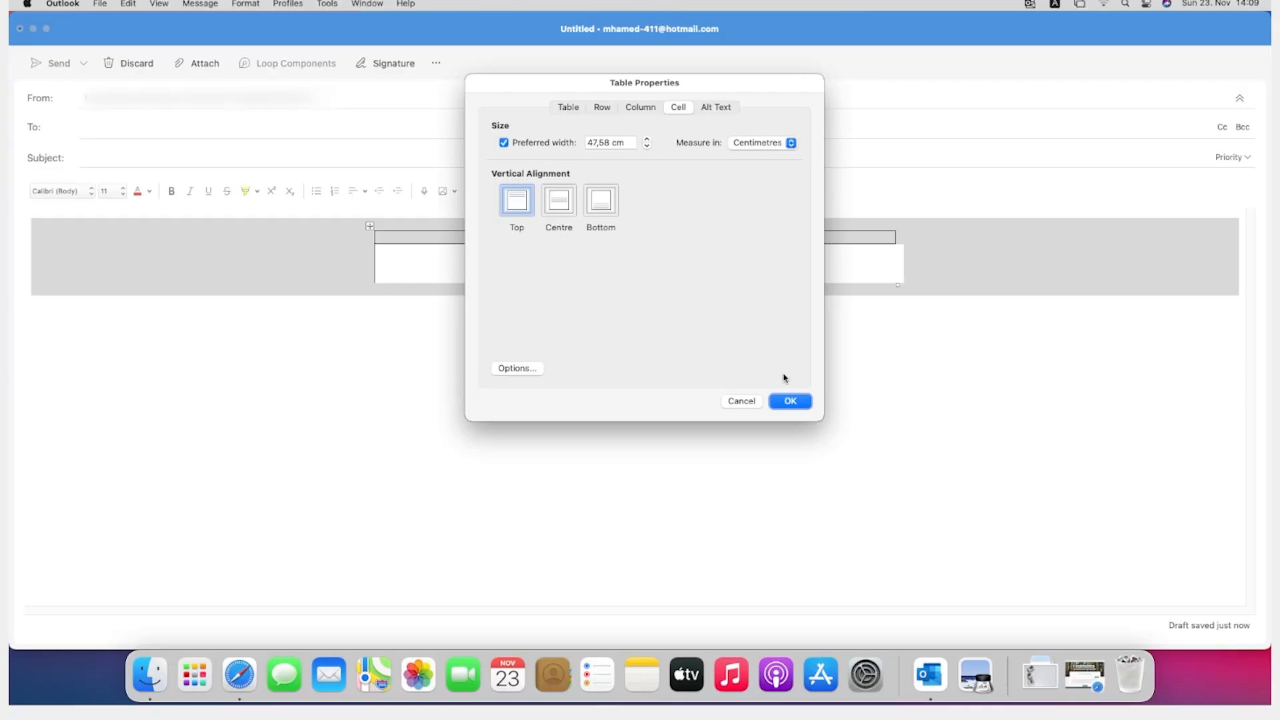
click(788, 400)
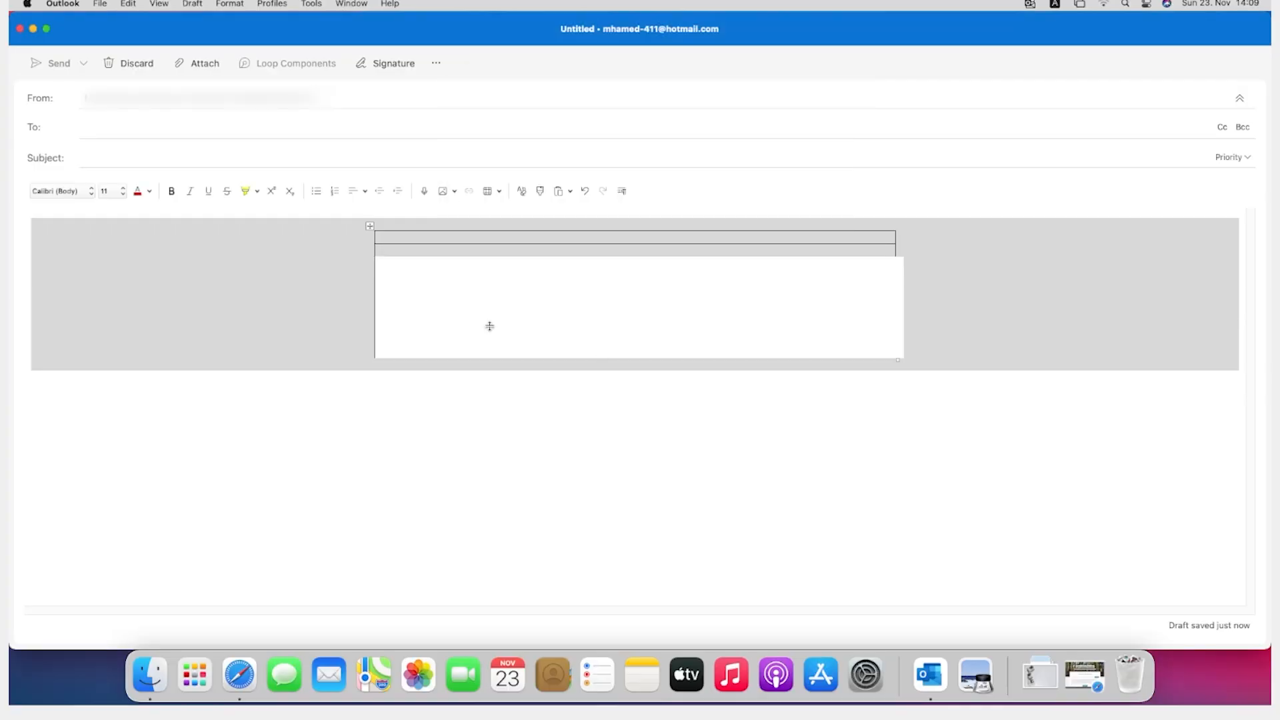
click(703, 297)
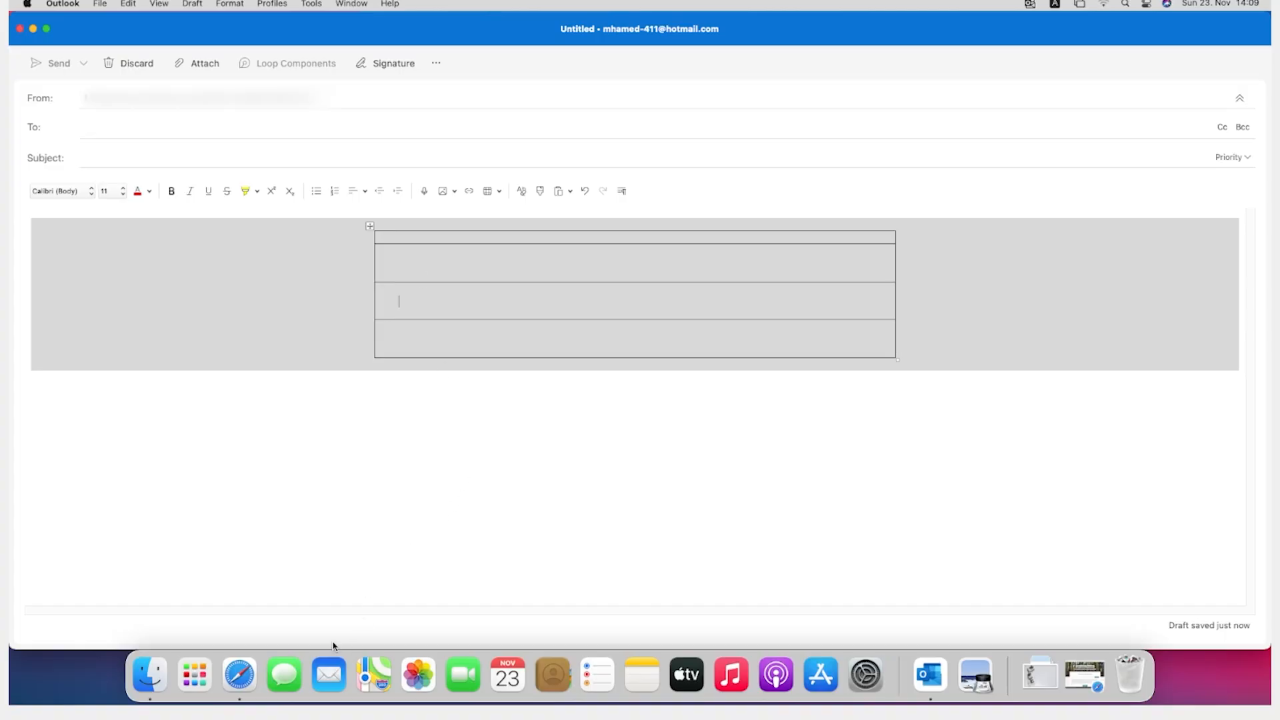
click(372, 225)
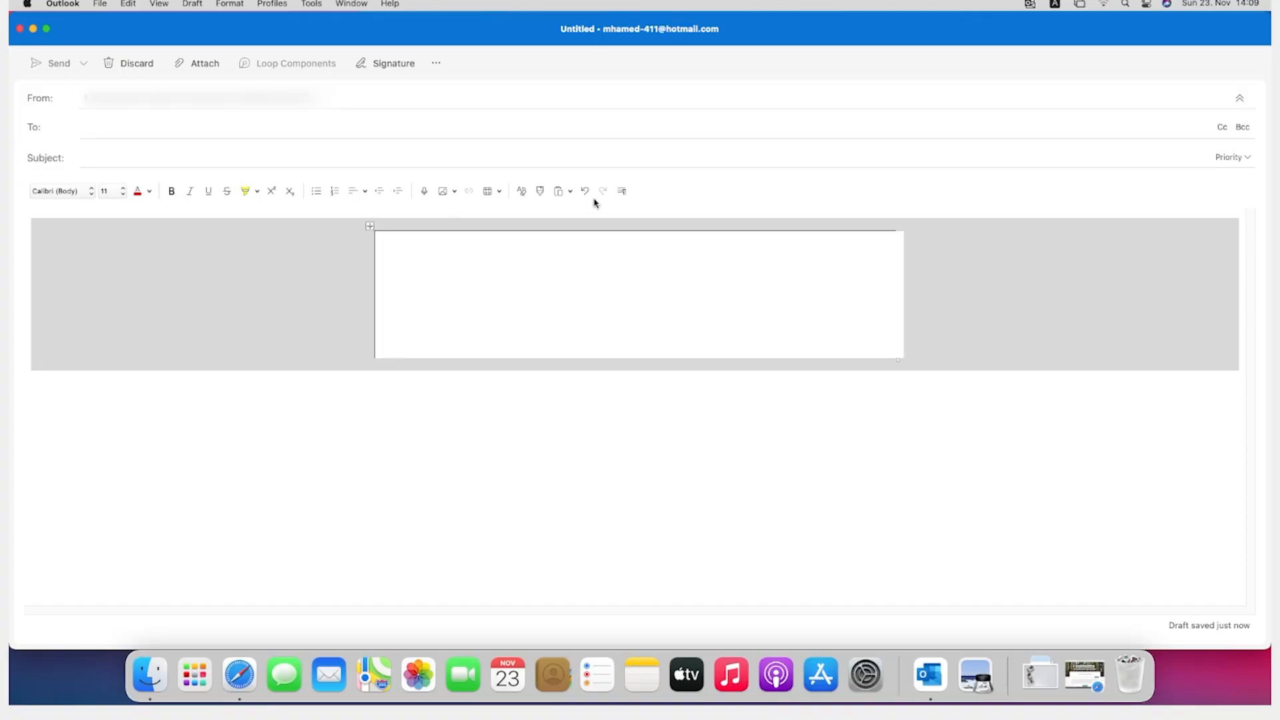
right_click(379, 243)
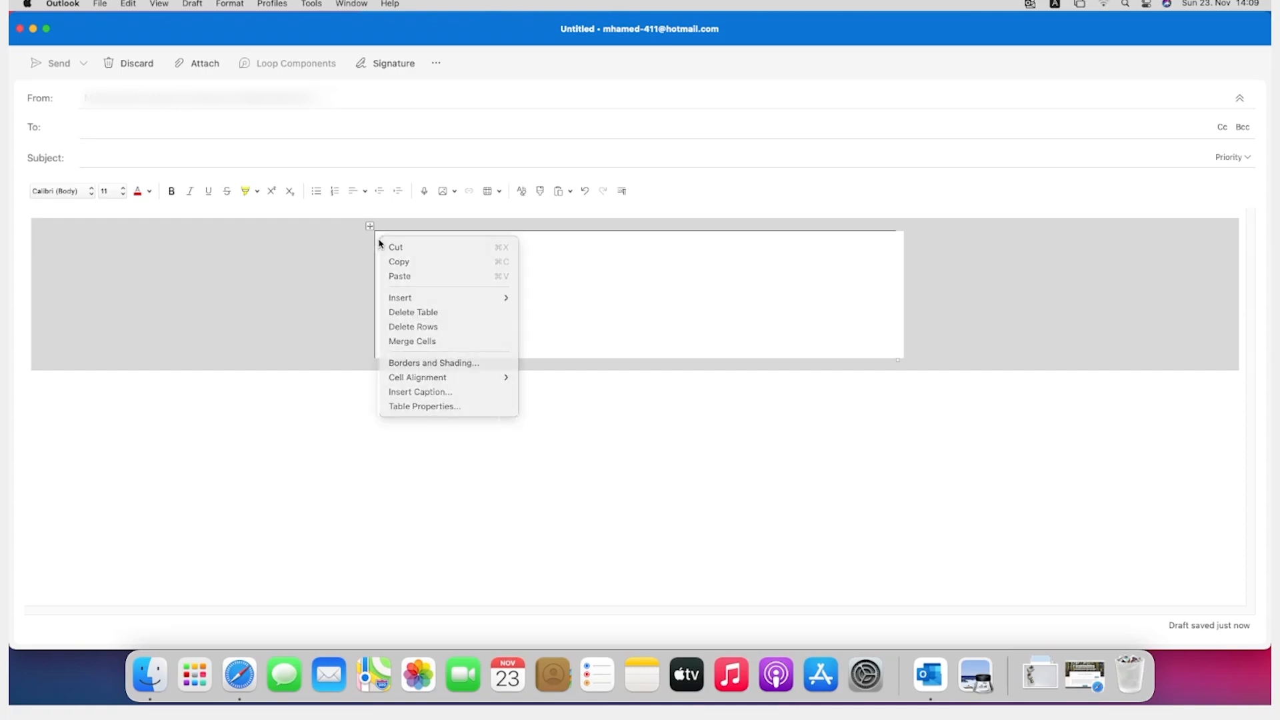
key(Escape)
right_click(400, 263)
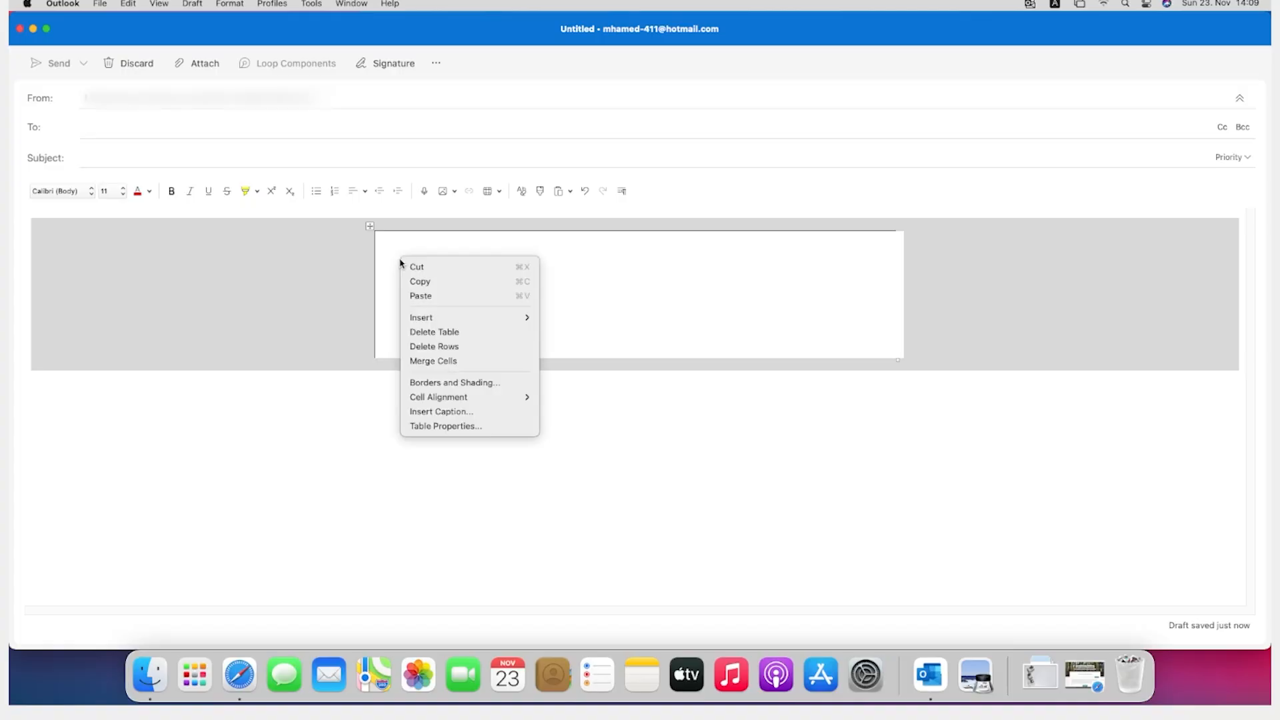
key(Escape)
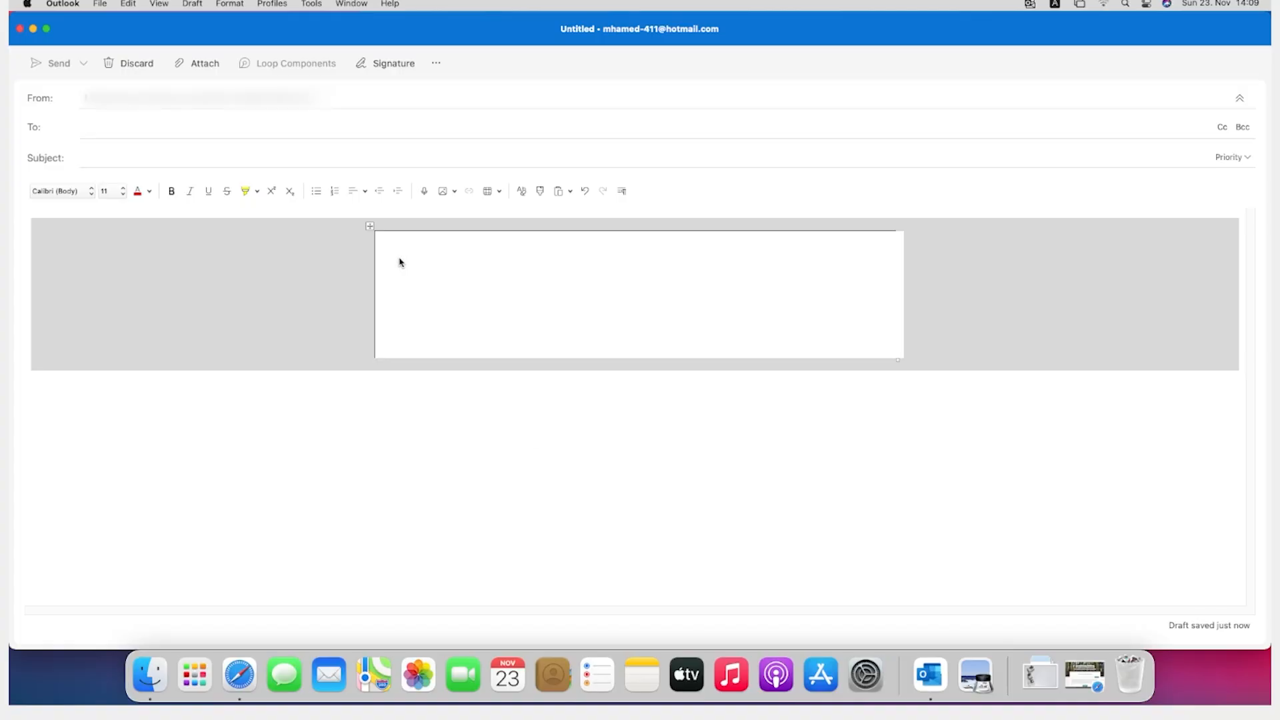
right_click(429, 276)
key(Escape)
right_click(399, 248)
key(Escape)
Step: Set the nested table's borders to None in Borders and Shading
right_click(414, 253)
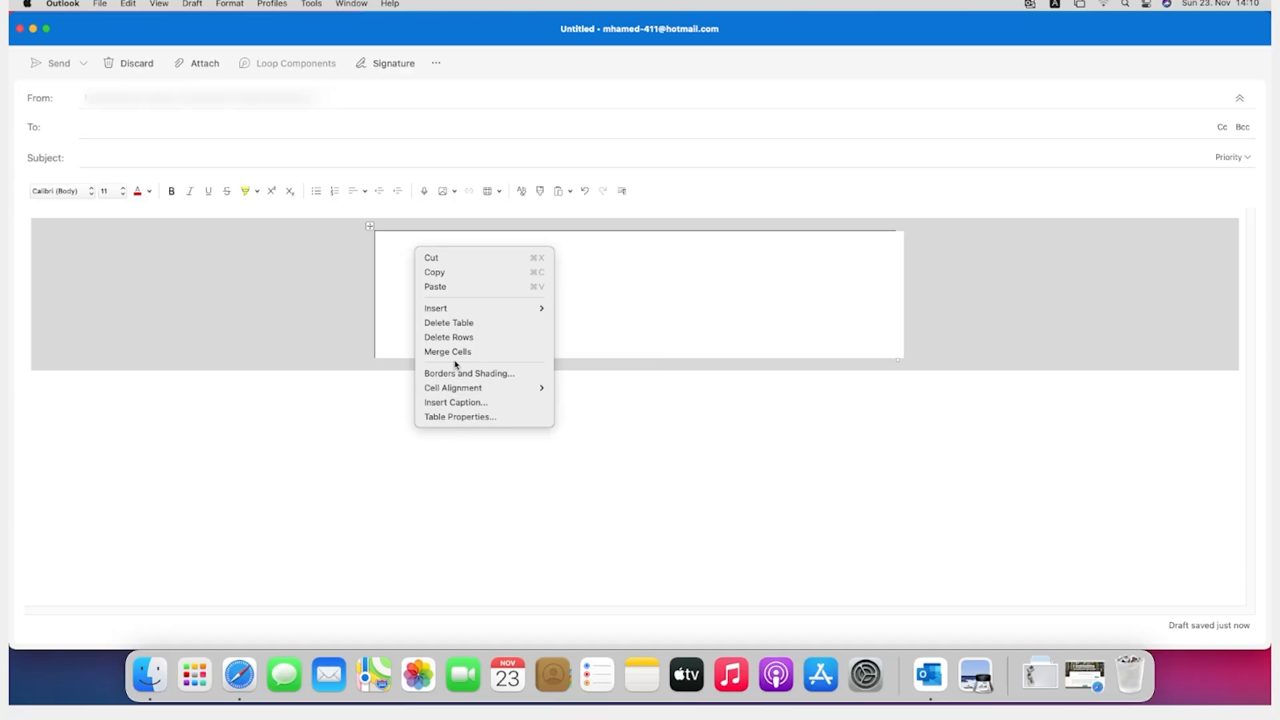
mouse_move(449, 387)
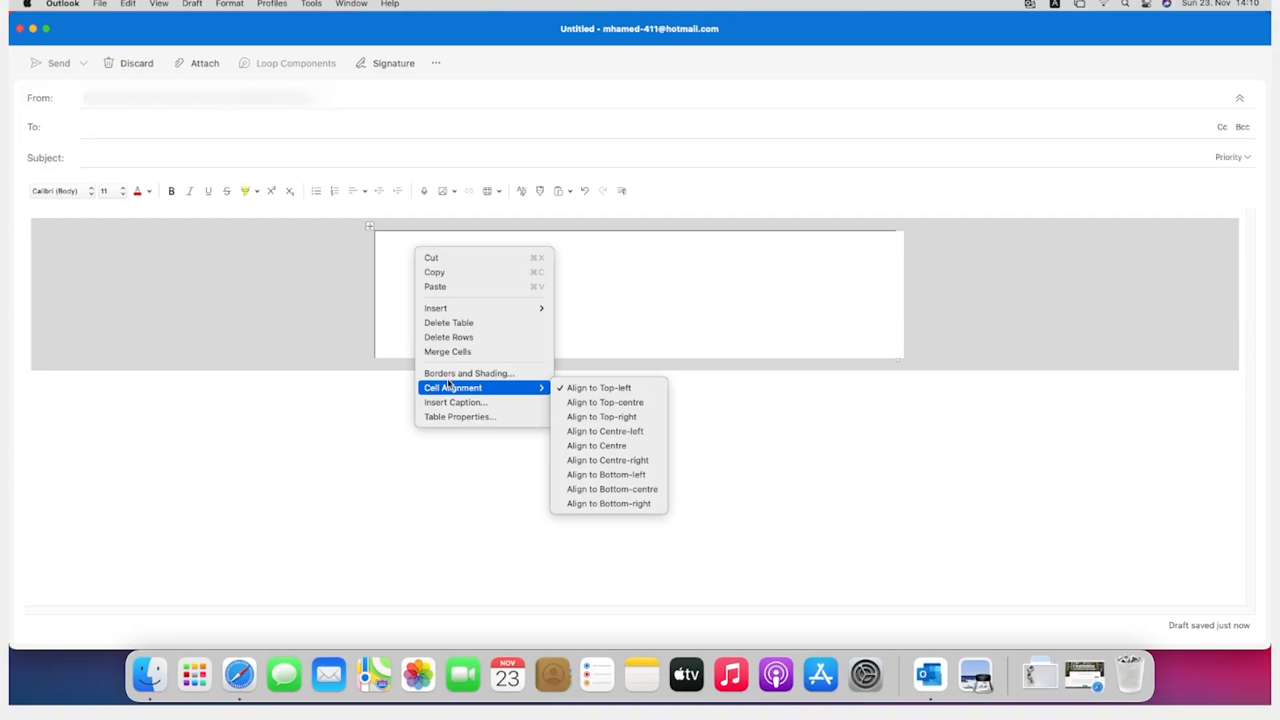
click(450, 375)
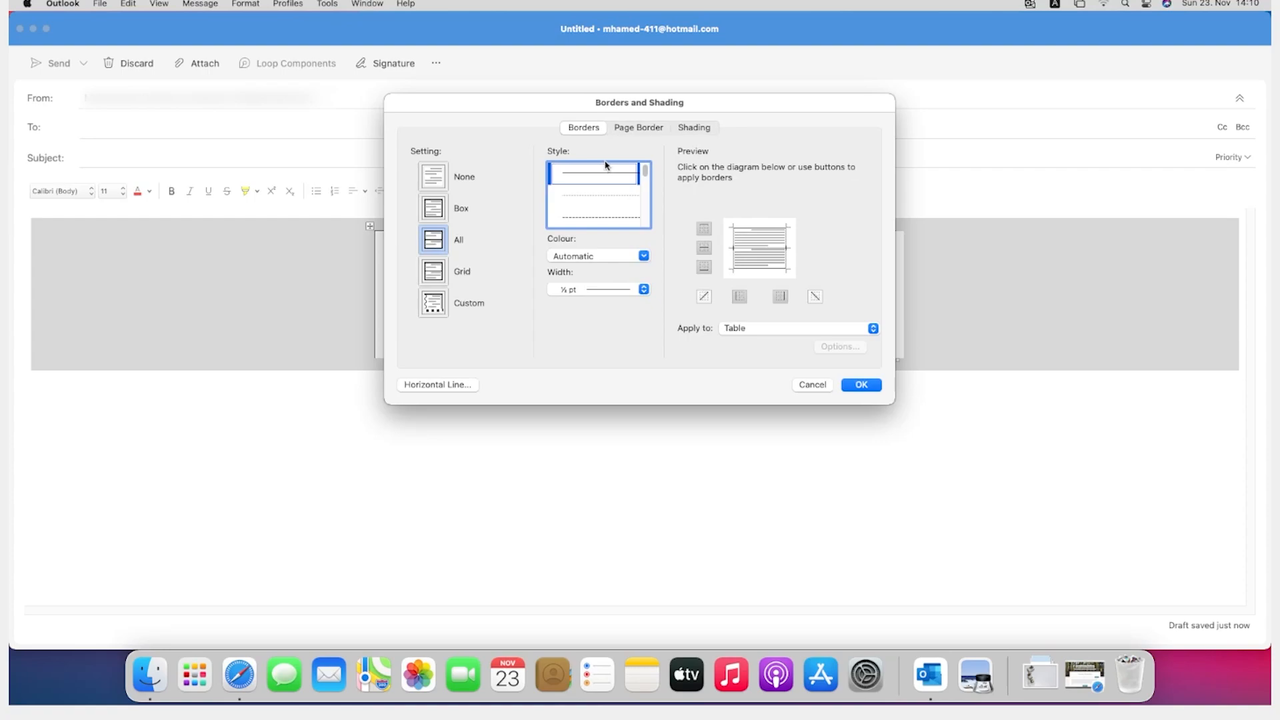
click(446, 180)
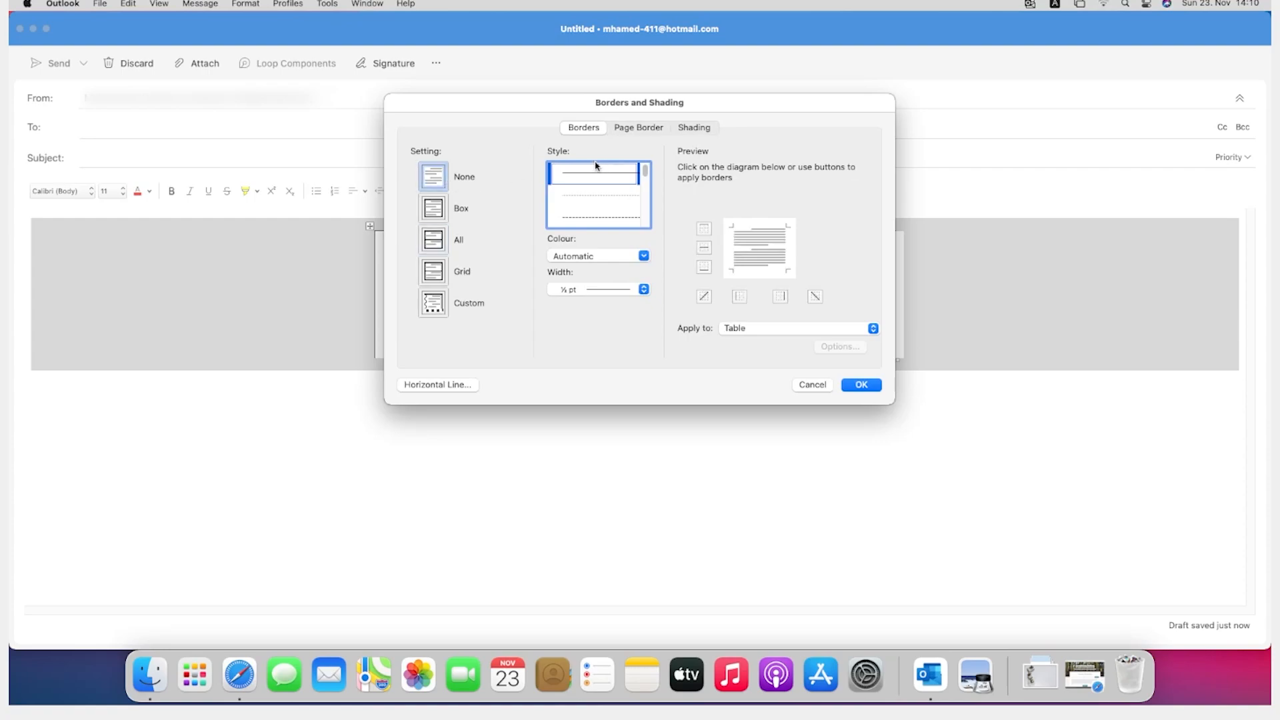
Step: Apply a white shading fill to the whole nested table and place the cursor in its second row
click(690, 129)
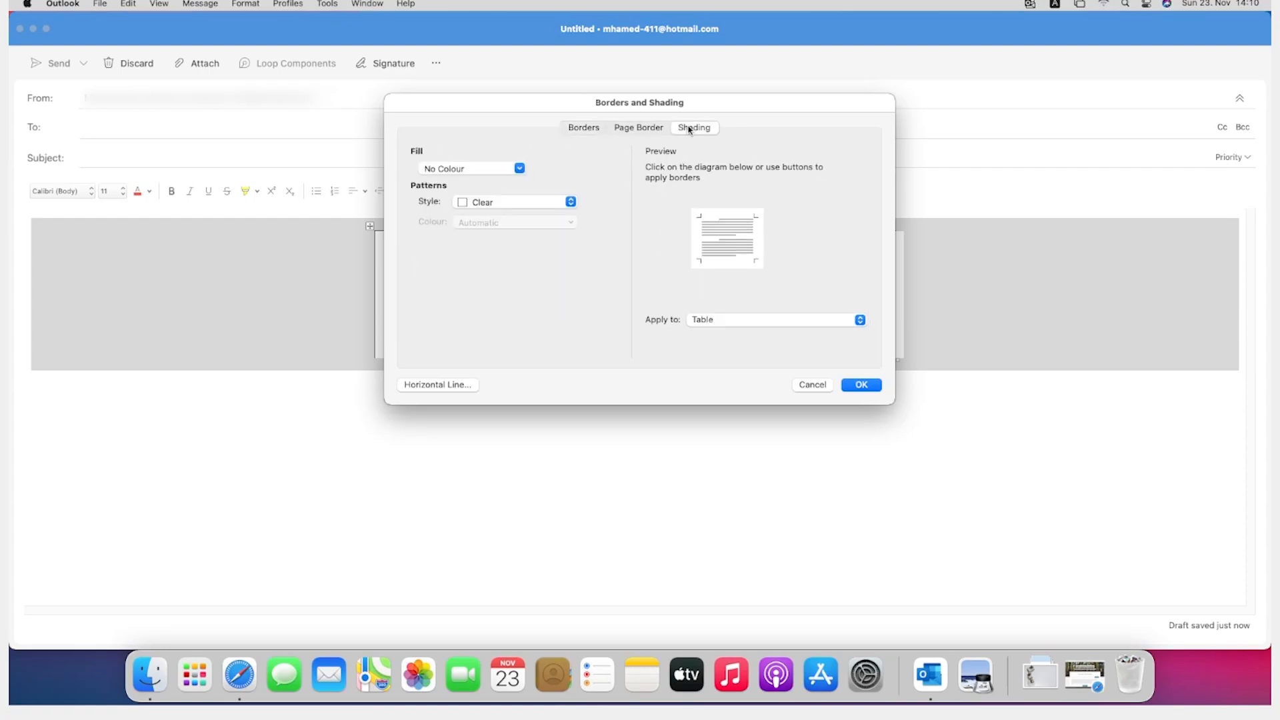
click(501, 174)
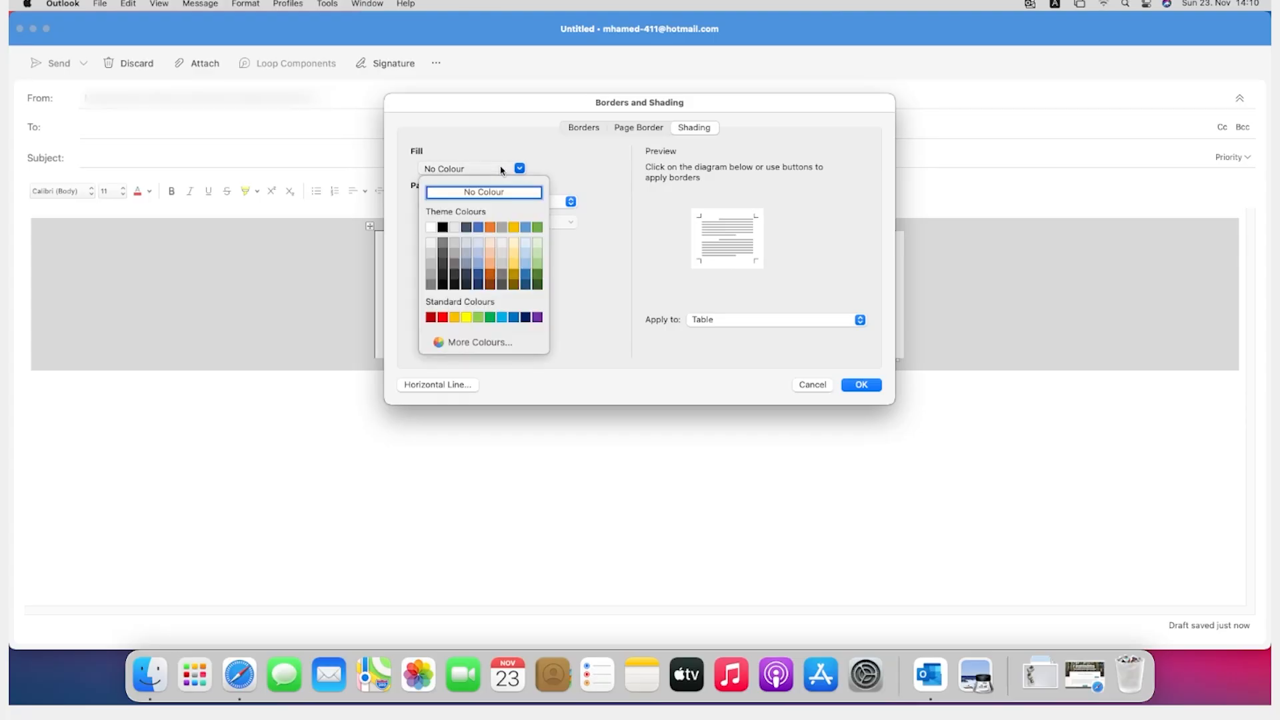
click(440, 230)
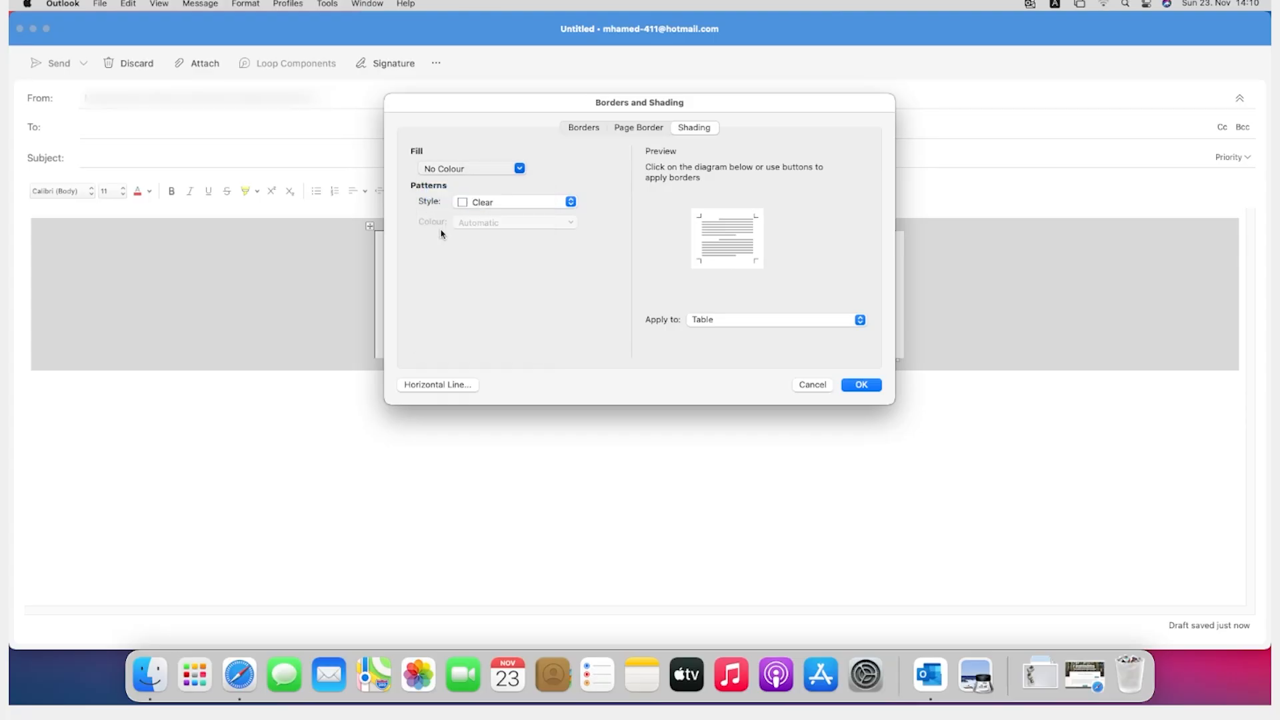
click(866, 384)
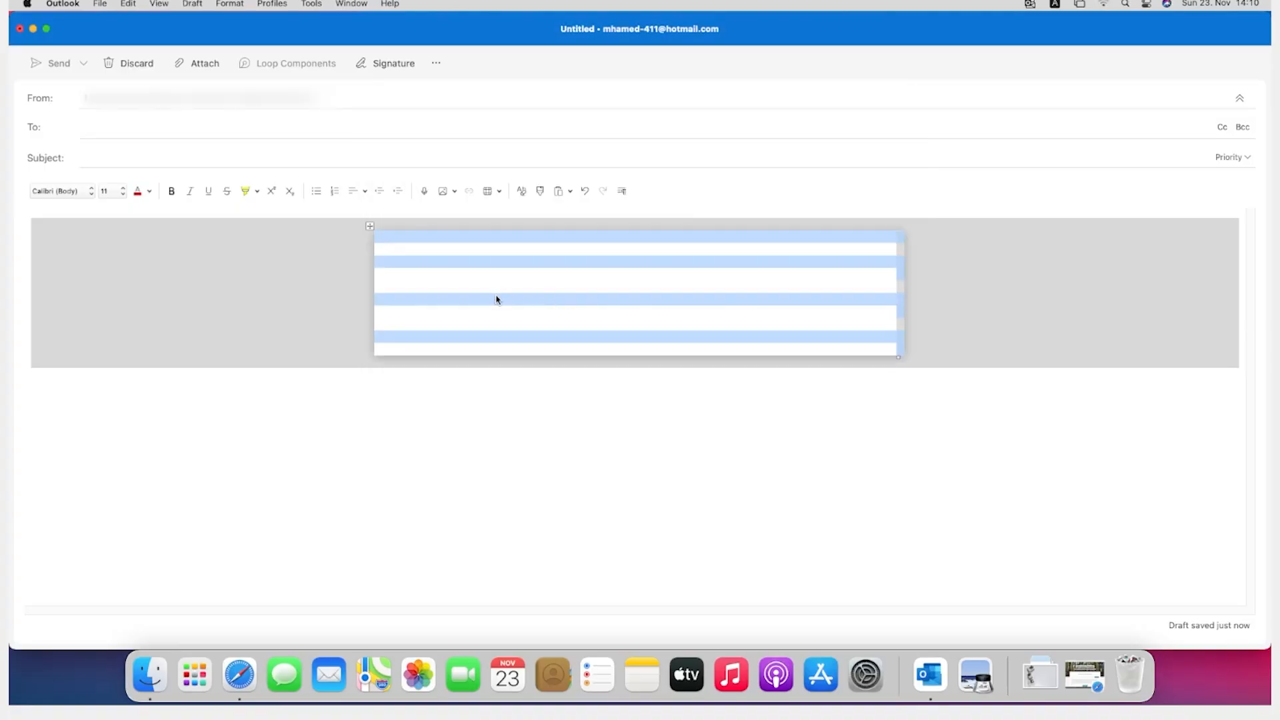
click(407, 278)
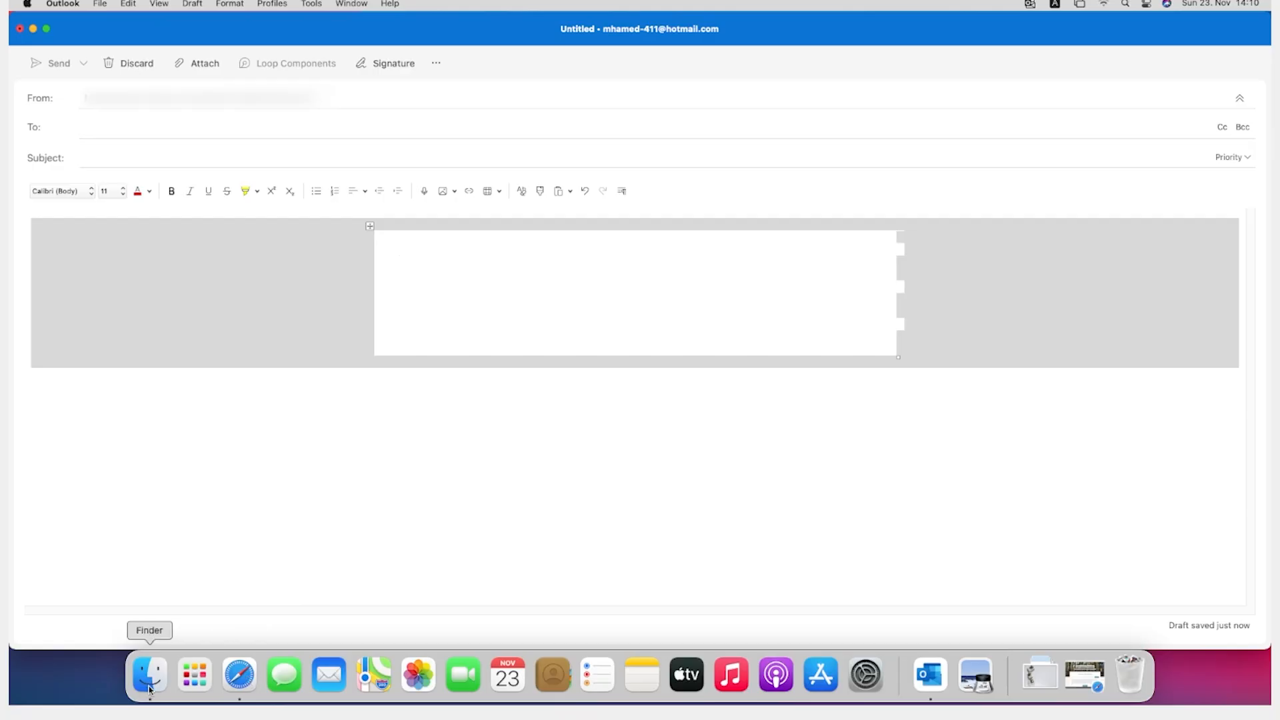
Step: Switch to Safari and copy the entire 100-word sample text from the Lorem Ipsum generator
click(243, 684)
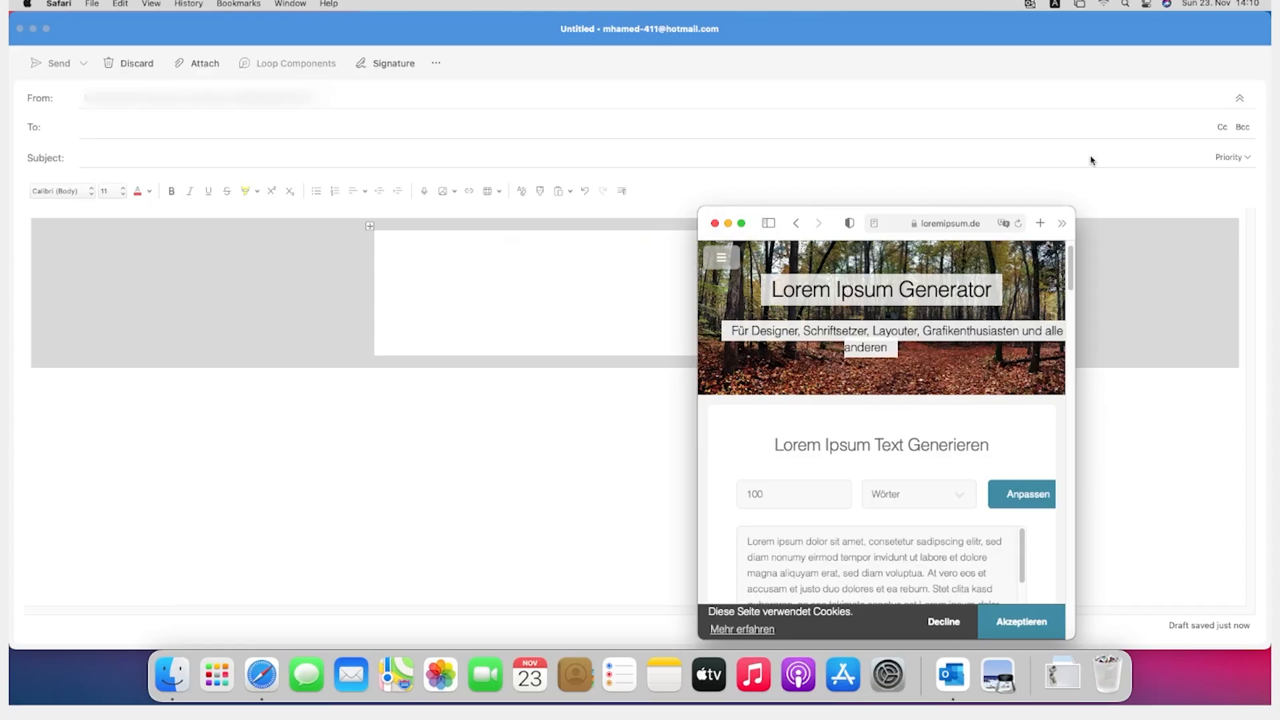
click(865, 544)
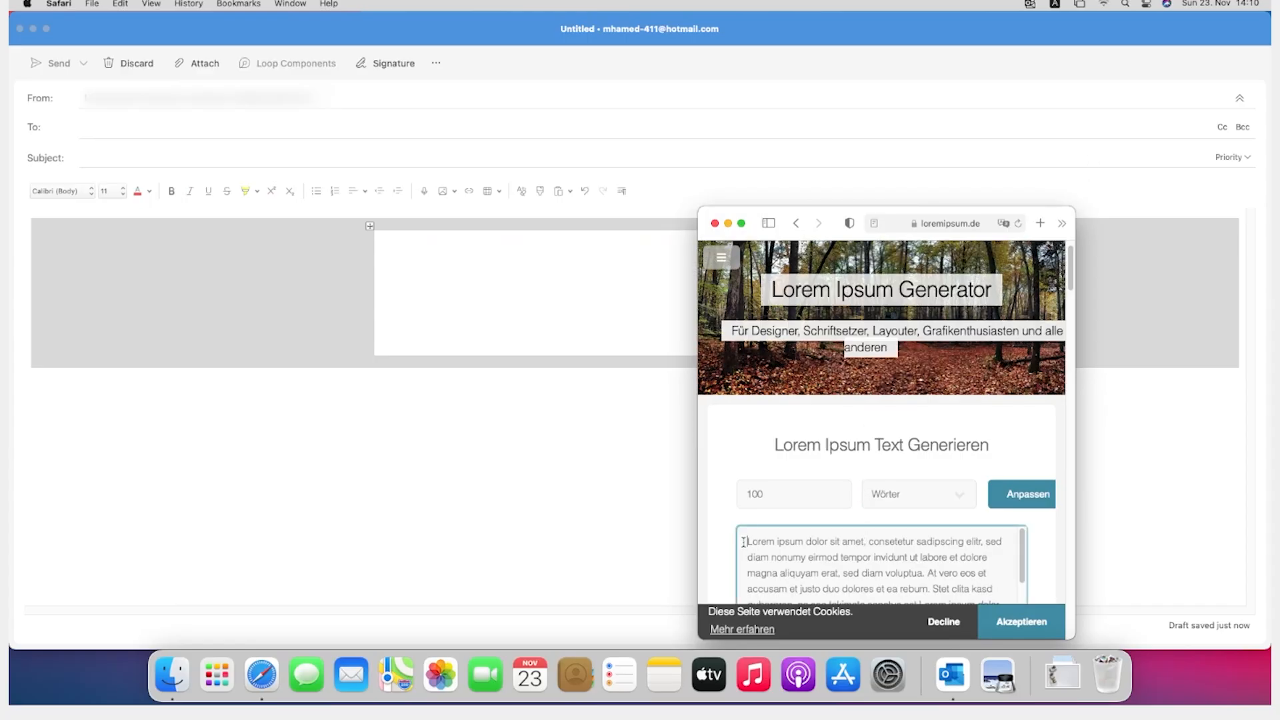
drag(744, 538, 846, 383)
key(super+c)
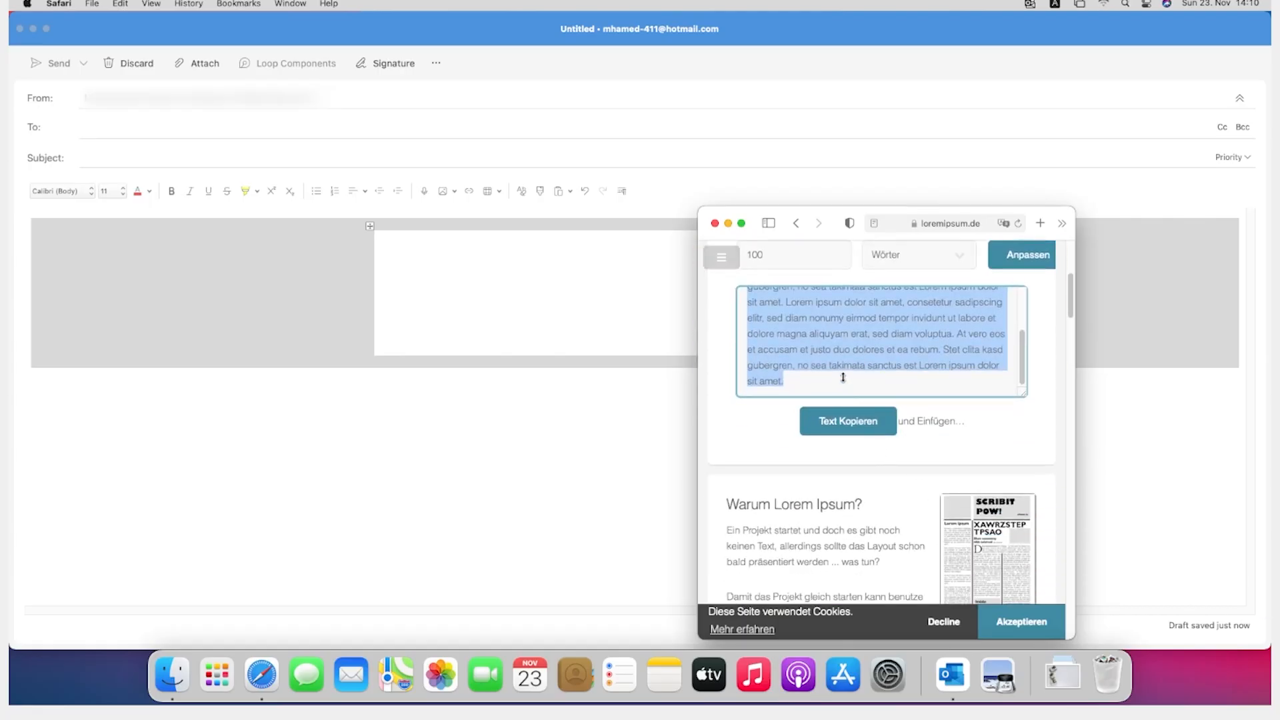
right_click(848, 345)
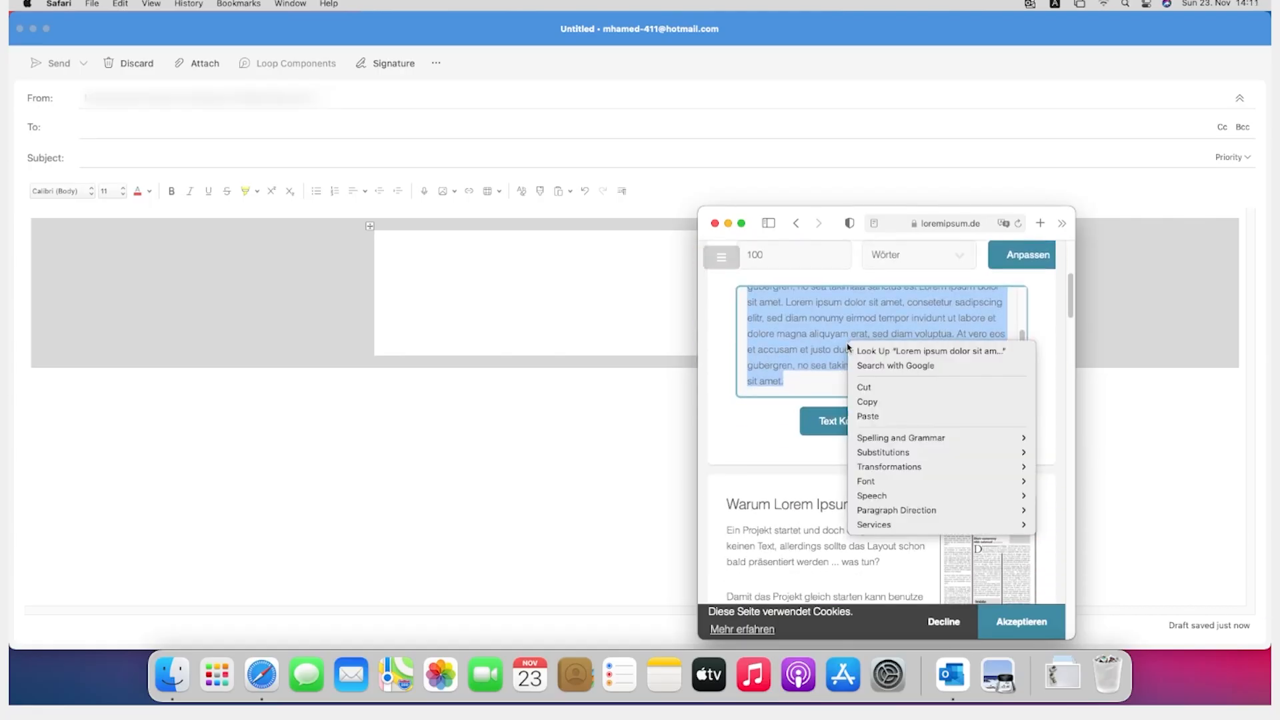
click(867, 402)
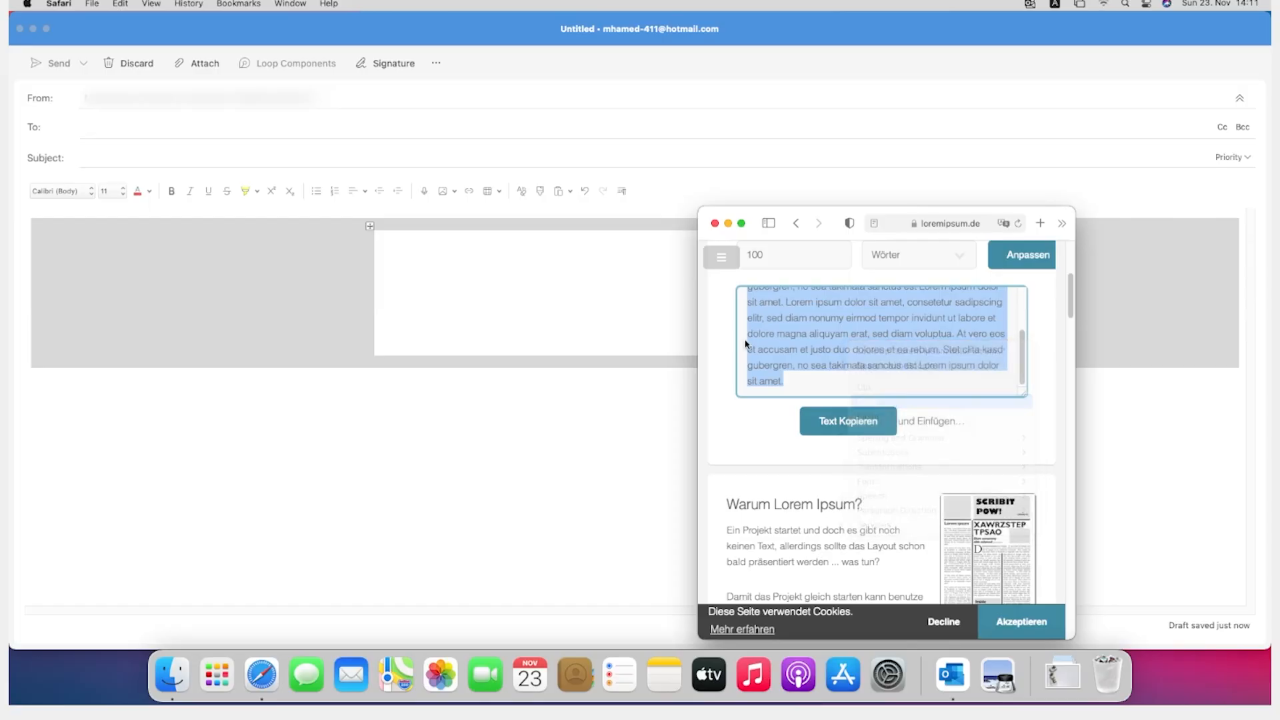
Step: Back in Outlook, paste the Lorem Ipsum text twice into the nested table's second row, separated by a blank line
click(487, 287)
right_click(405, 272)
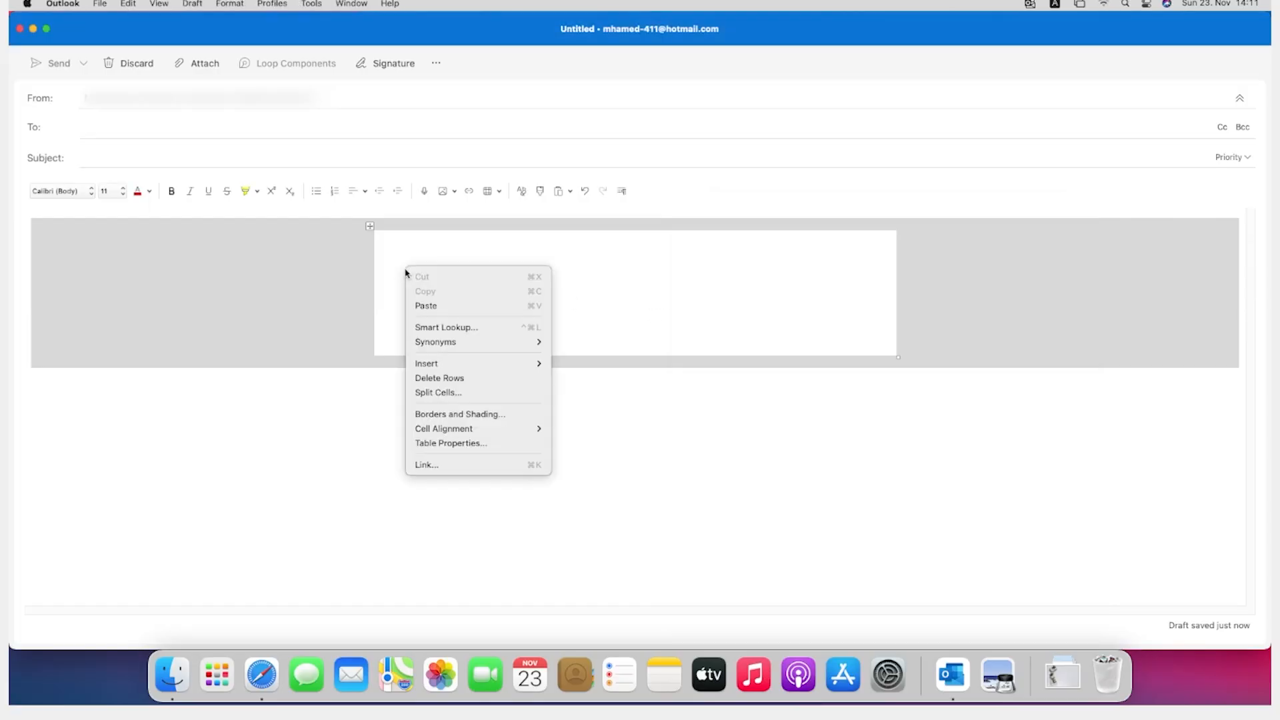
click(431, 306)
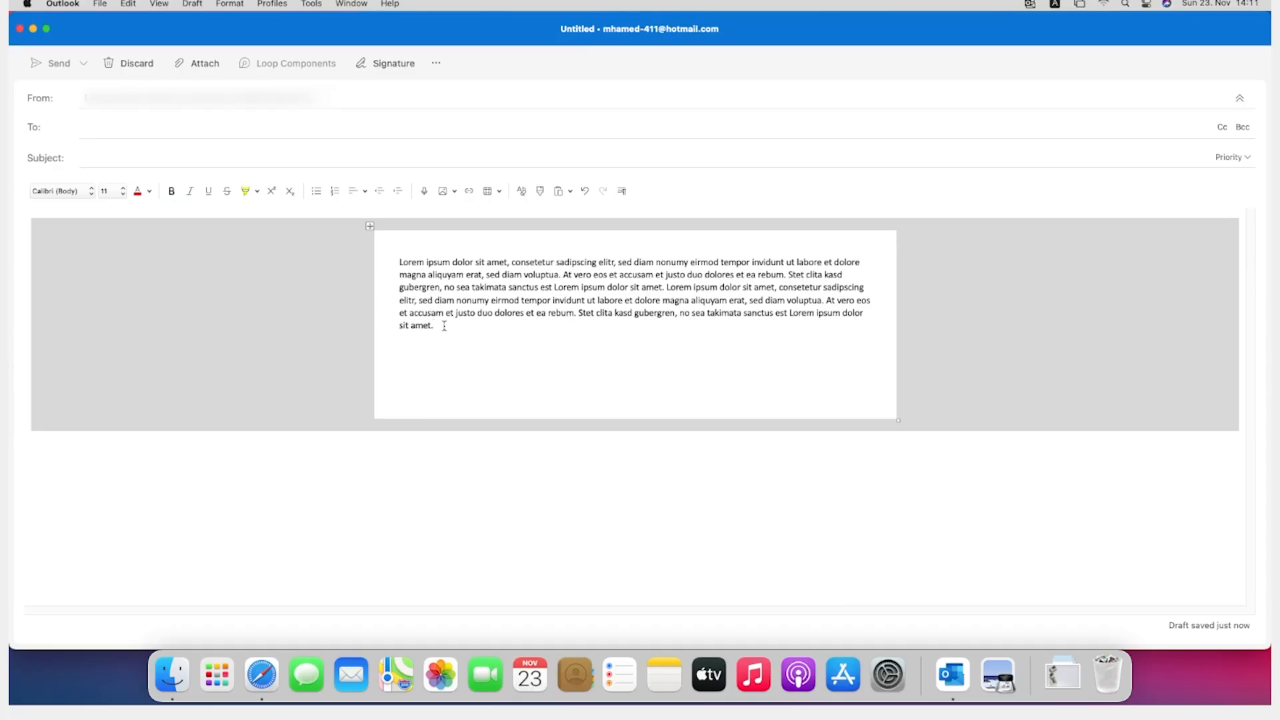
key(Return)
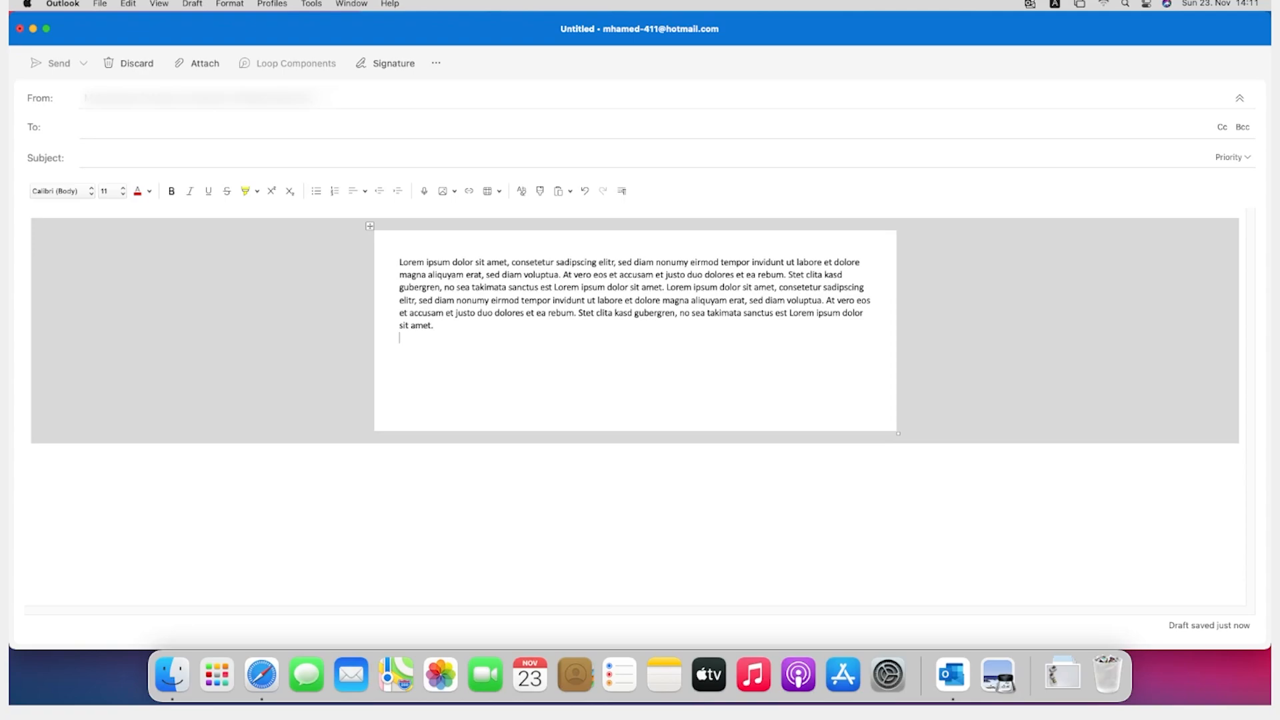
key(Return)
key(super+v)
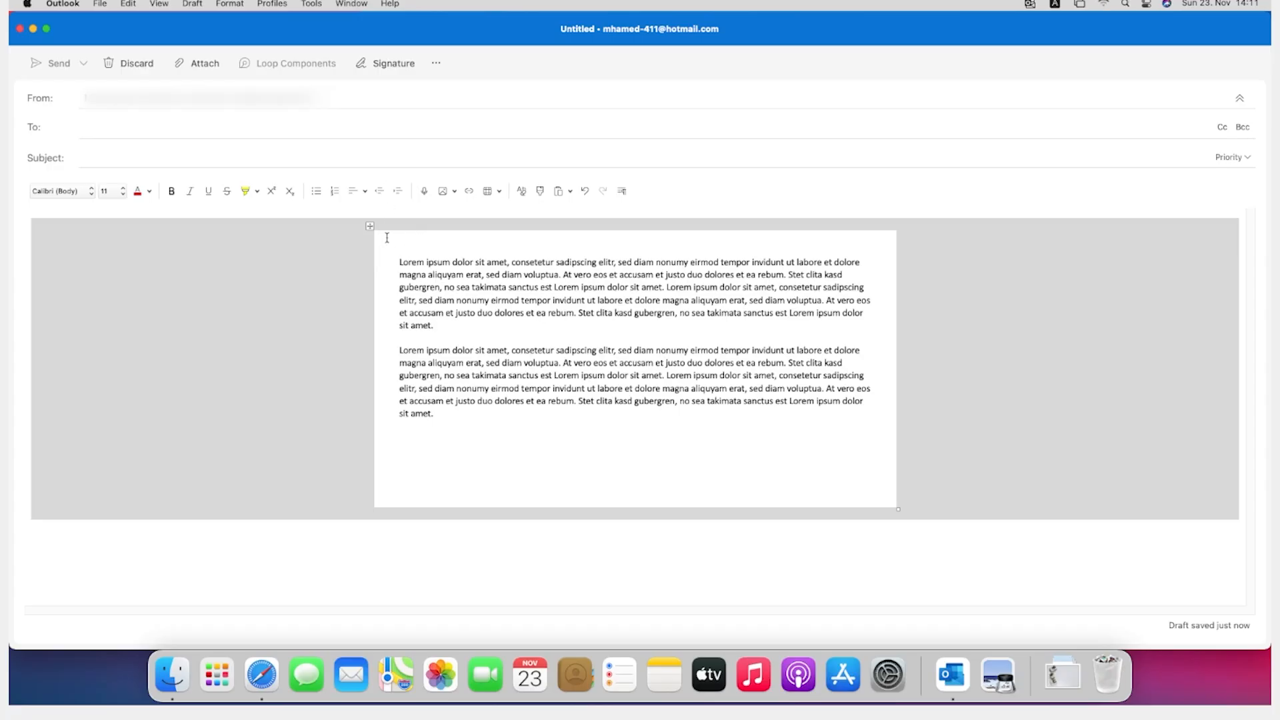
Step: Open the cell options for the nested table's first row and turn off using the same margins as the whole table
right_click(388, 241)
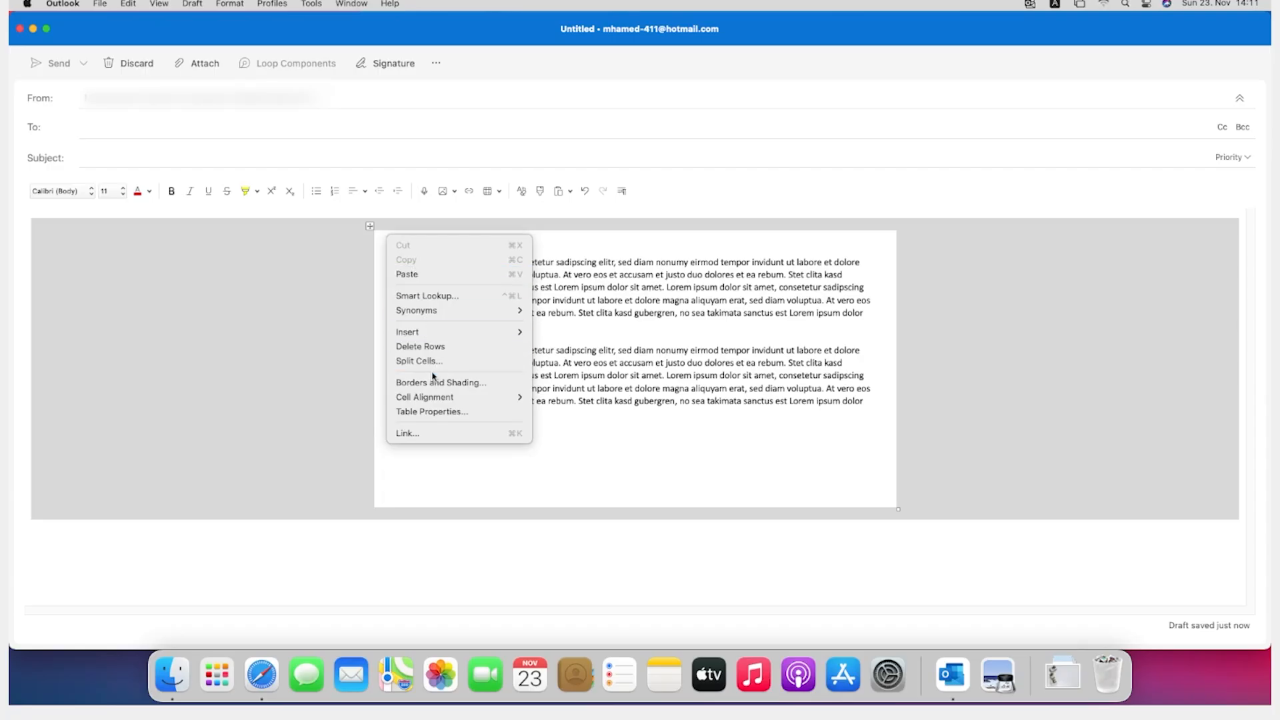
click(437, 412)
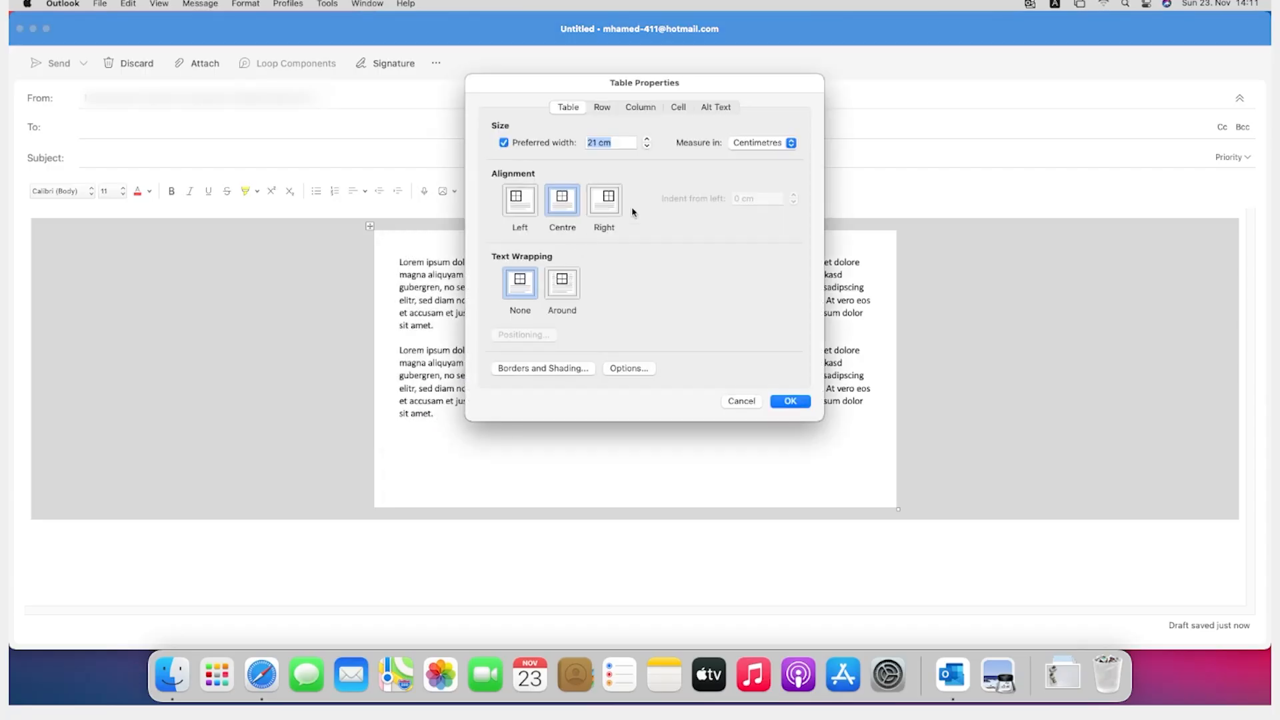
click(678, 108)
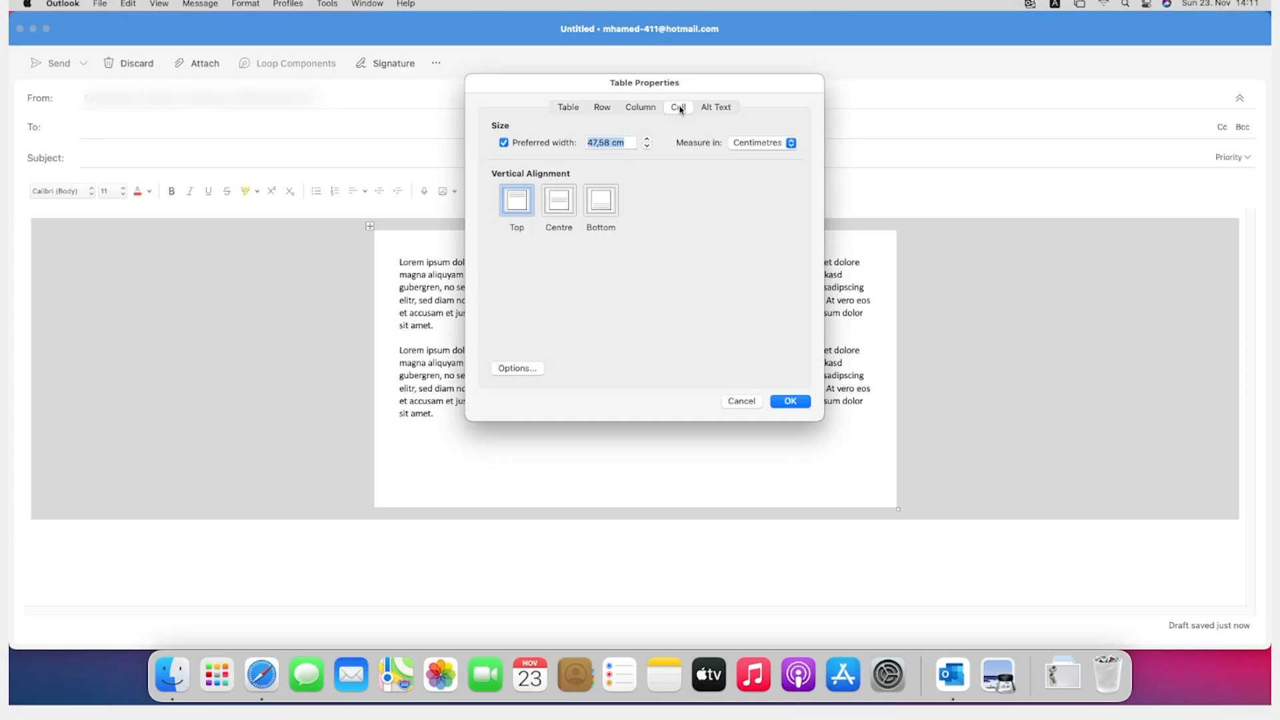
click(520, 372)
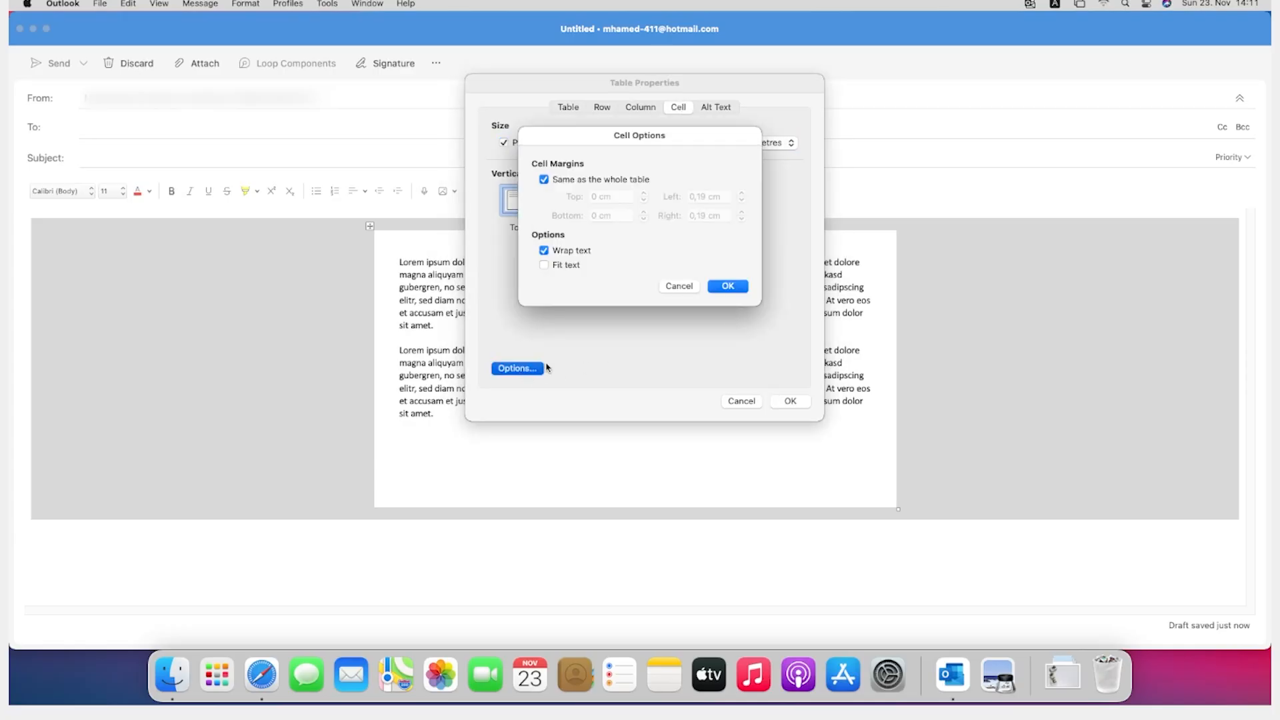
click(576, 181)
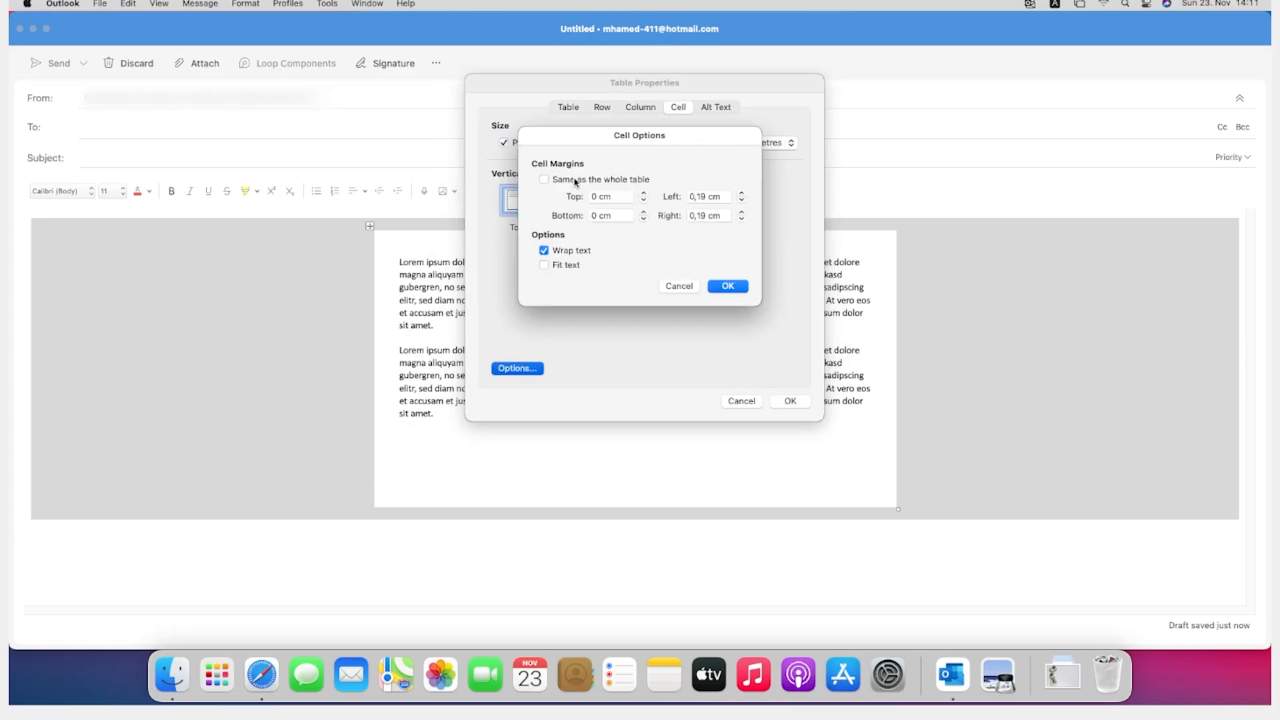
Step: Reduce the first row's left and right cell margins by two increments each and apply the table properties
click(741, 200)
click(741, 200)
click(741, 219)
click(740, 218)
click(721, 286)
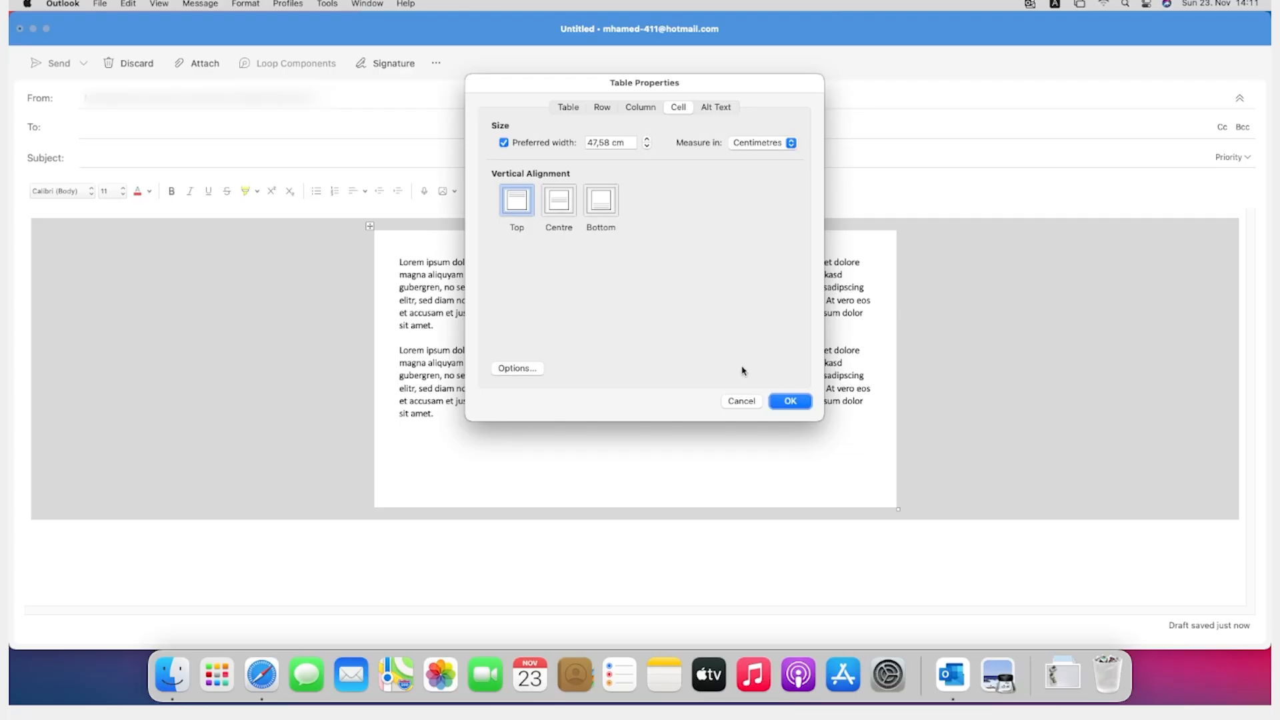
click(775, 400)
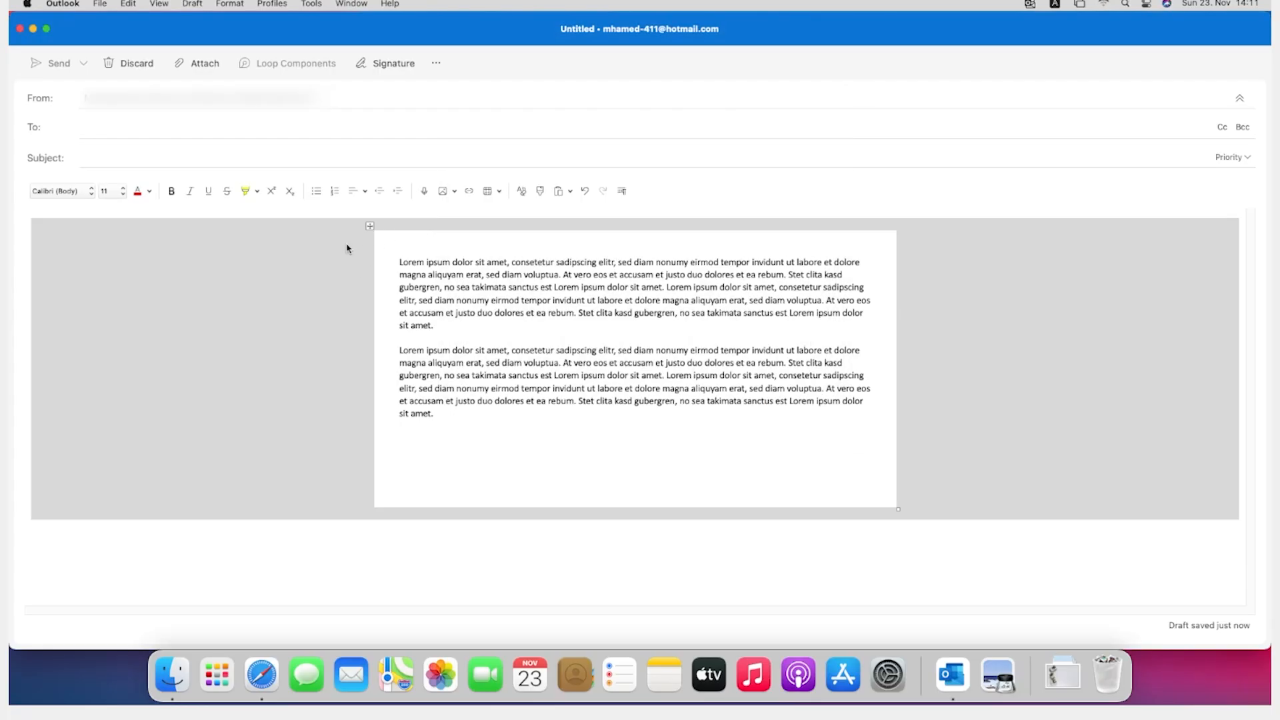
Step: Insert the picture christmas-3026685_1280.jpg from the Downloads folder into the nested table's first row
click(444, 193)
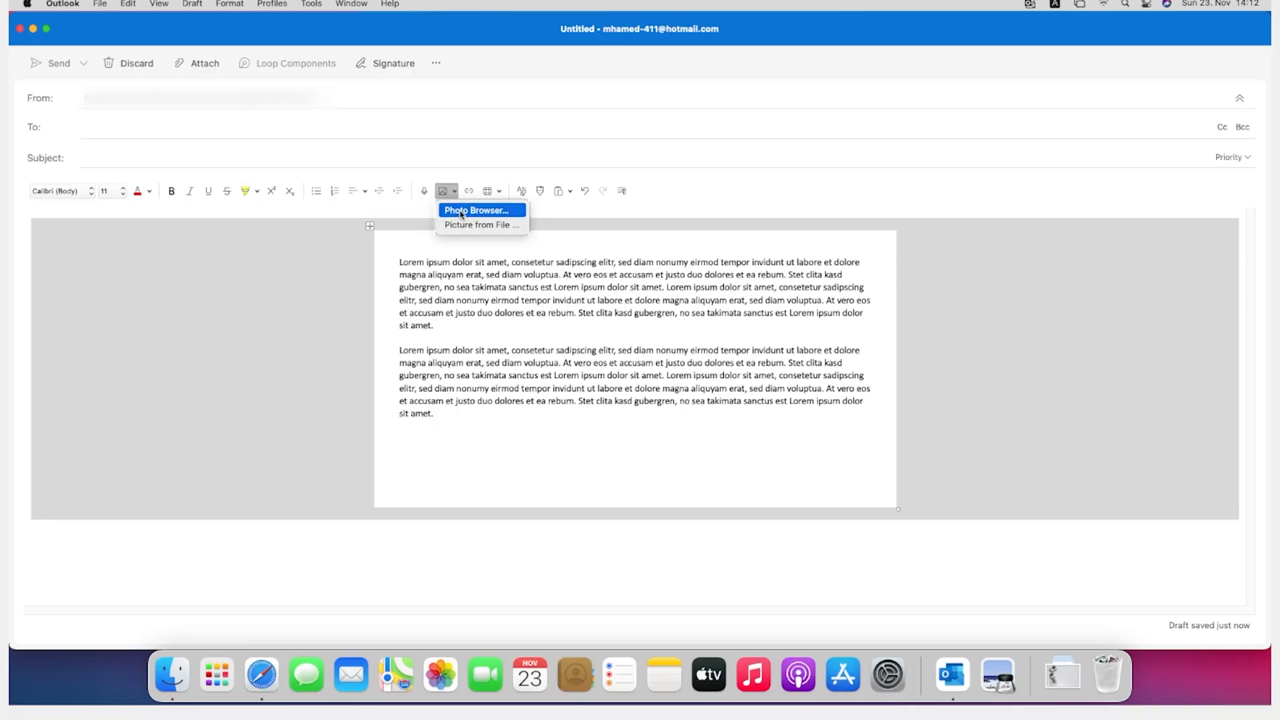
click(460, 211)
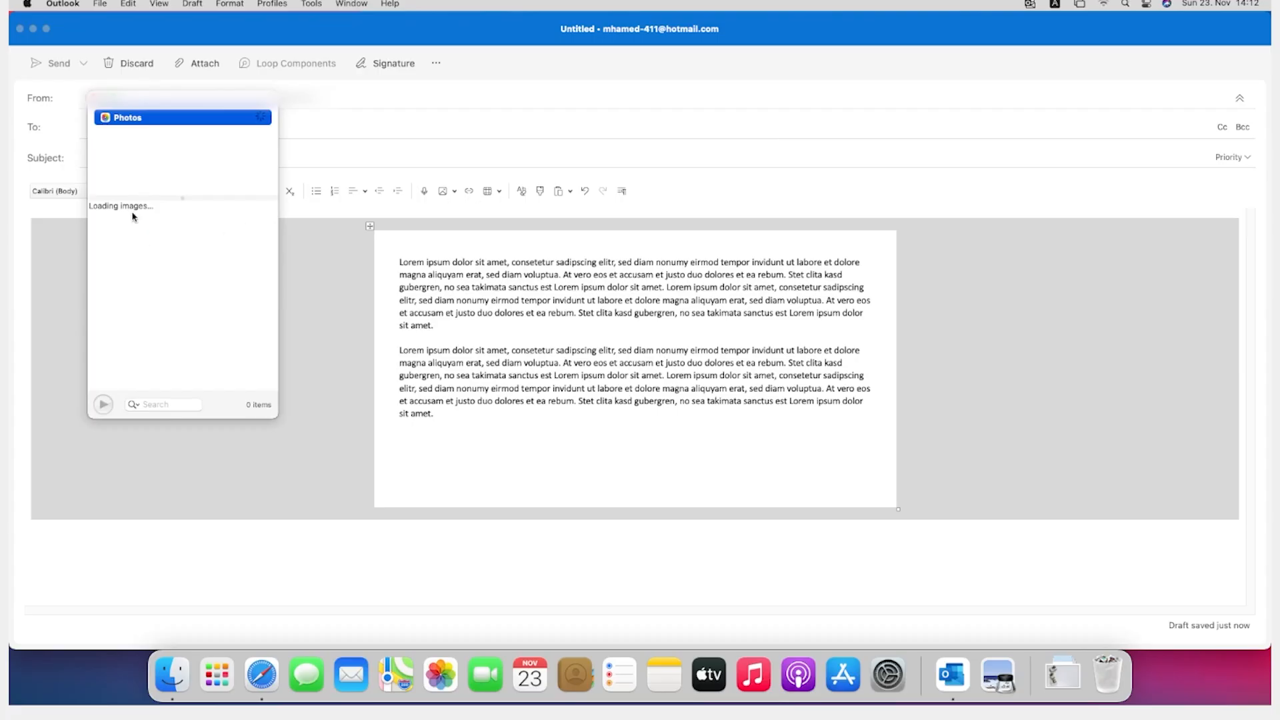
click(454, 191)
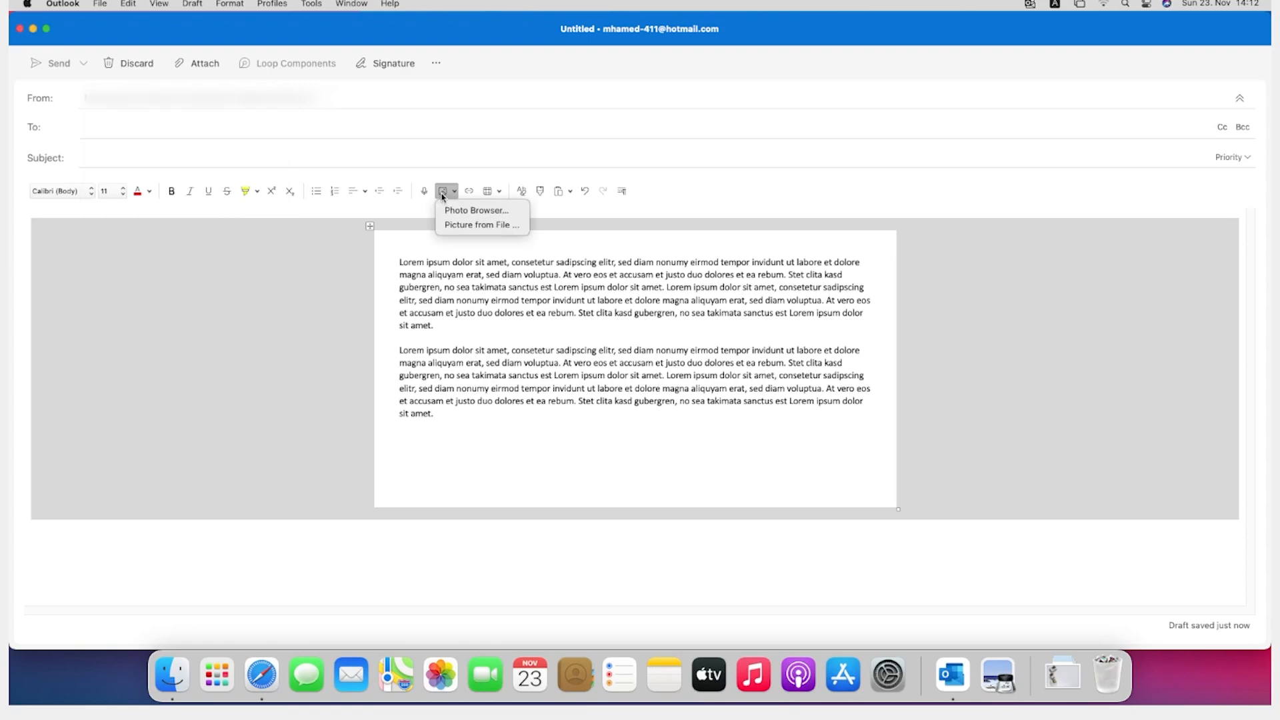
click(468, 226)
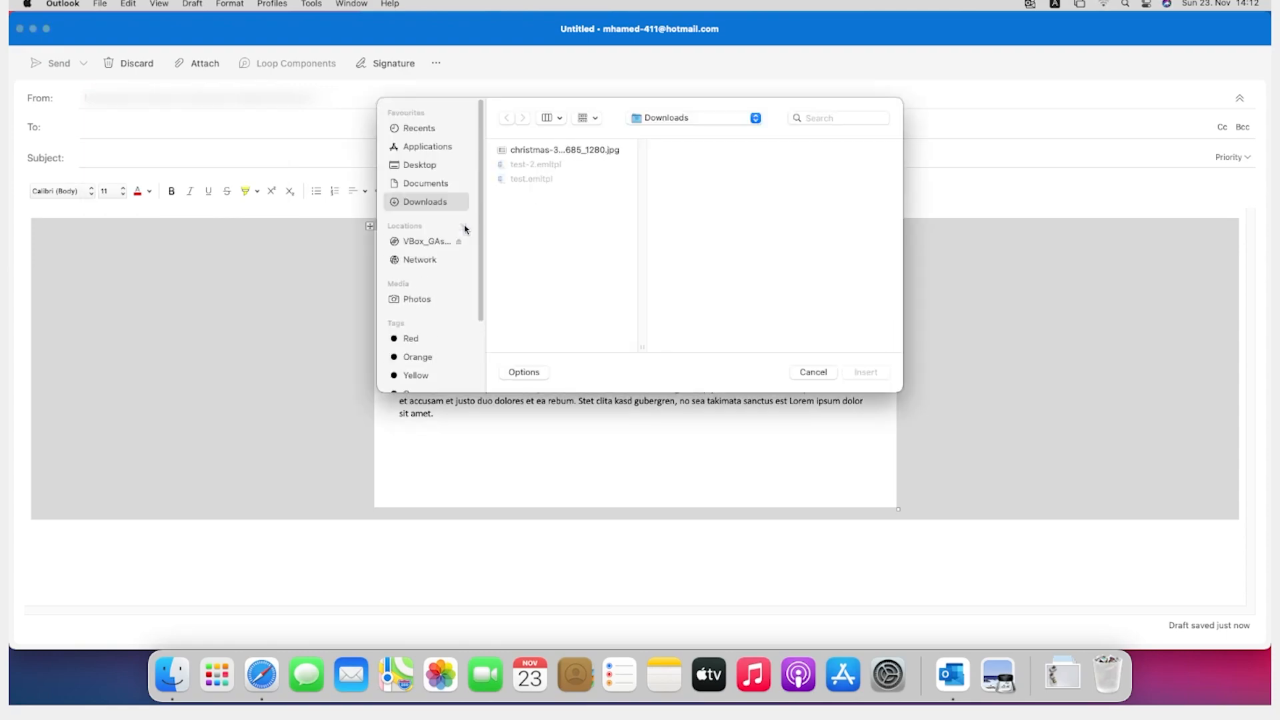
click(522, 150)
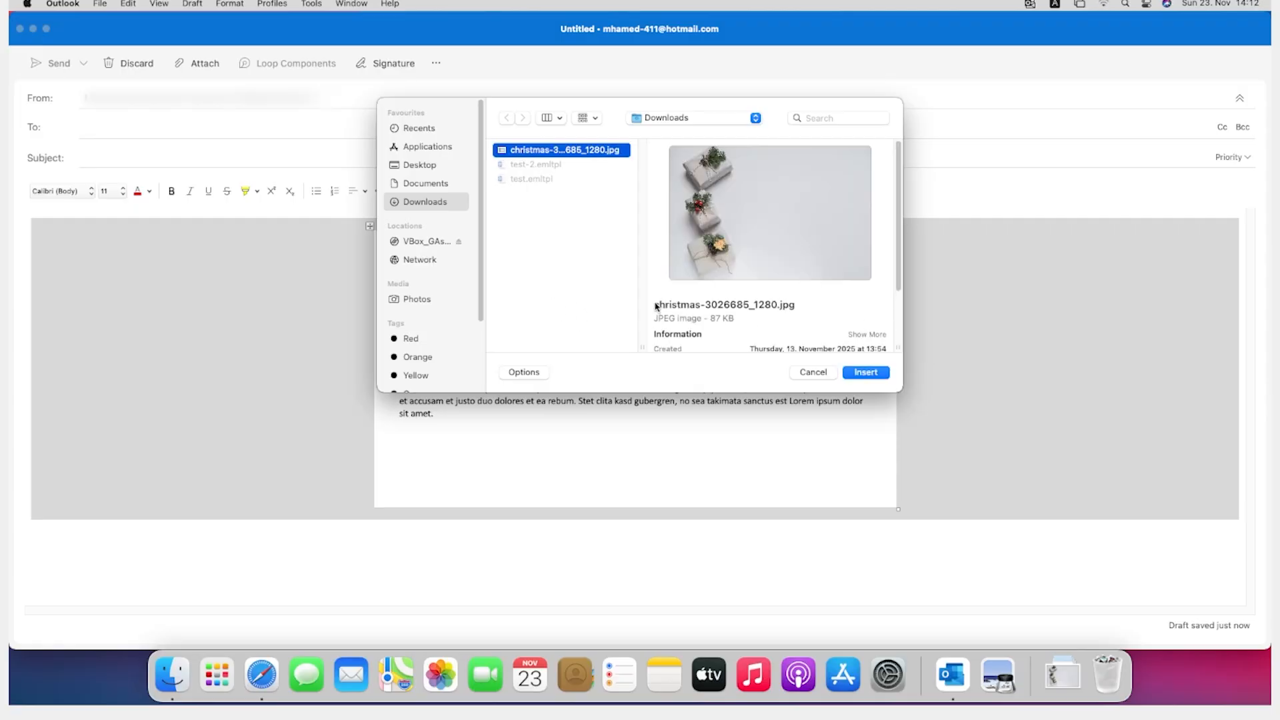
click(854, 373)
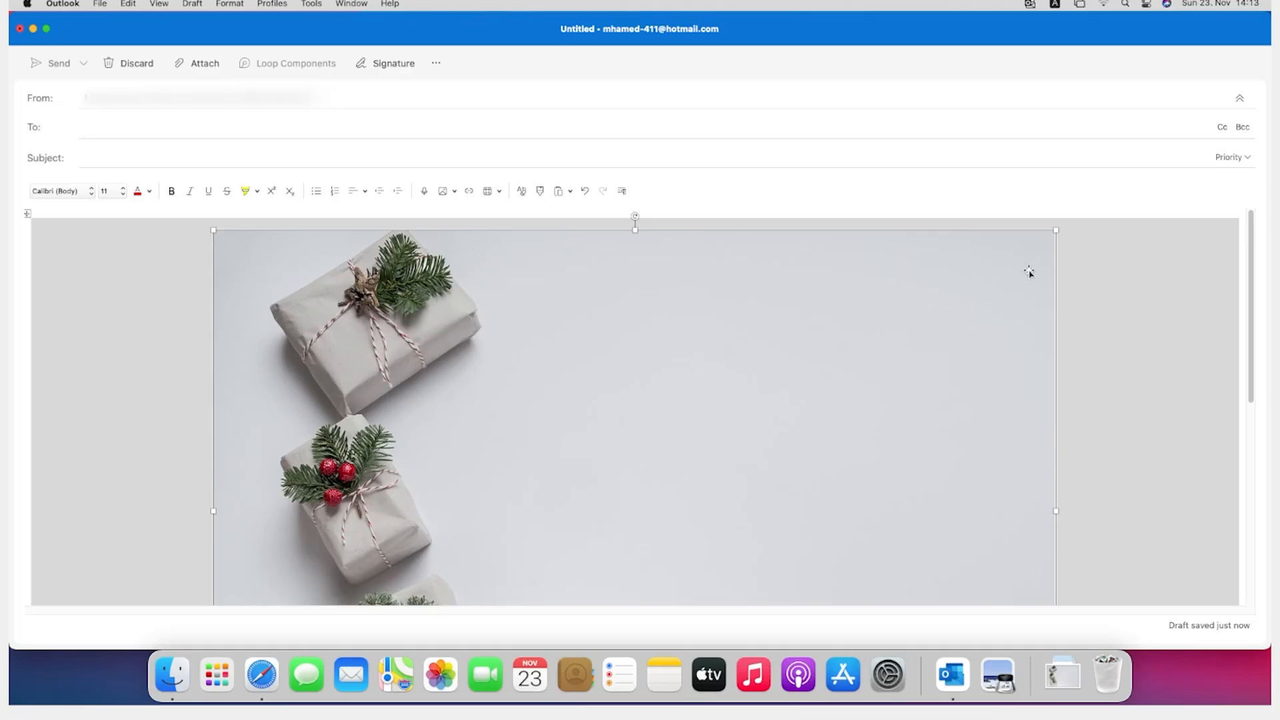
Step: Scale the Christmas picture down proportionally to about 21 cm wide to match the content table, fine-tuning its absolute width
drag(1036, 238, 774, 370)
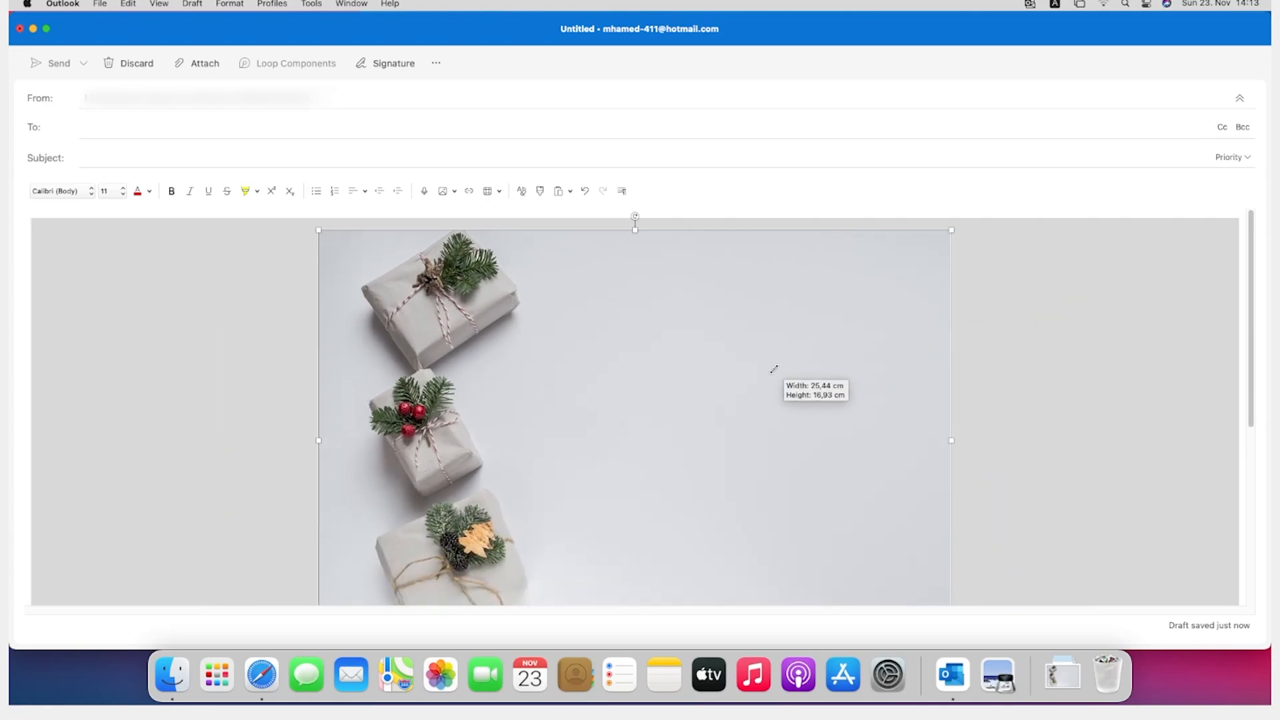
drag(773, 369, 705, 442)
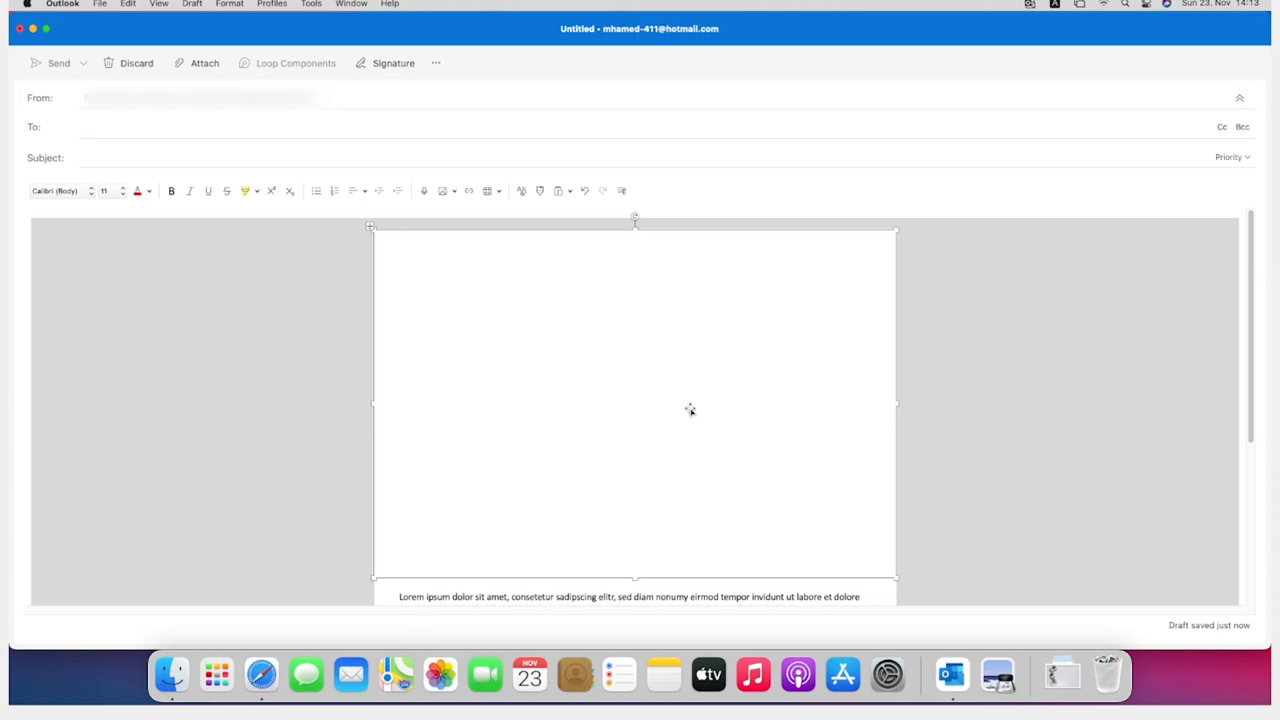
right_click(694, 408)
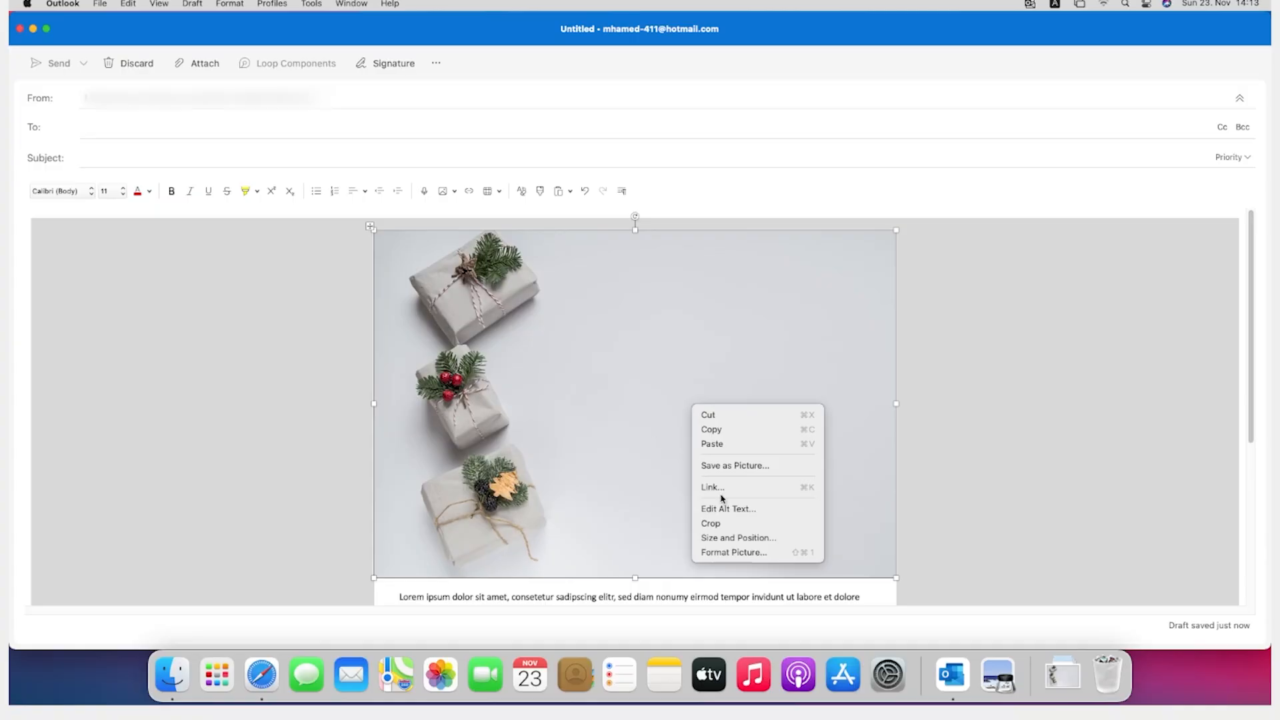
click(725, 539)
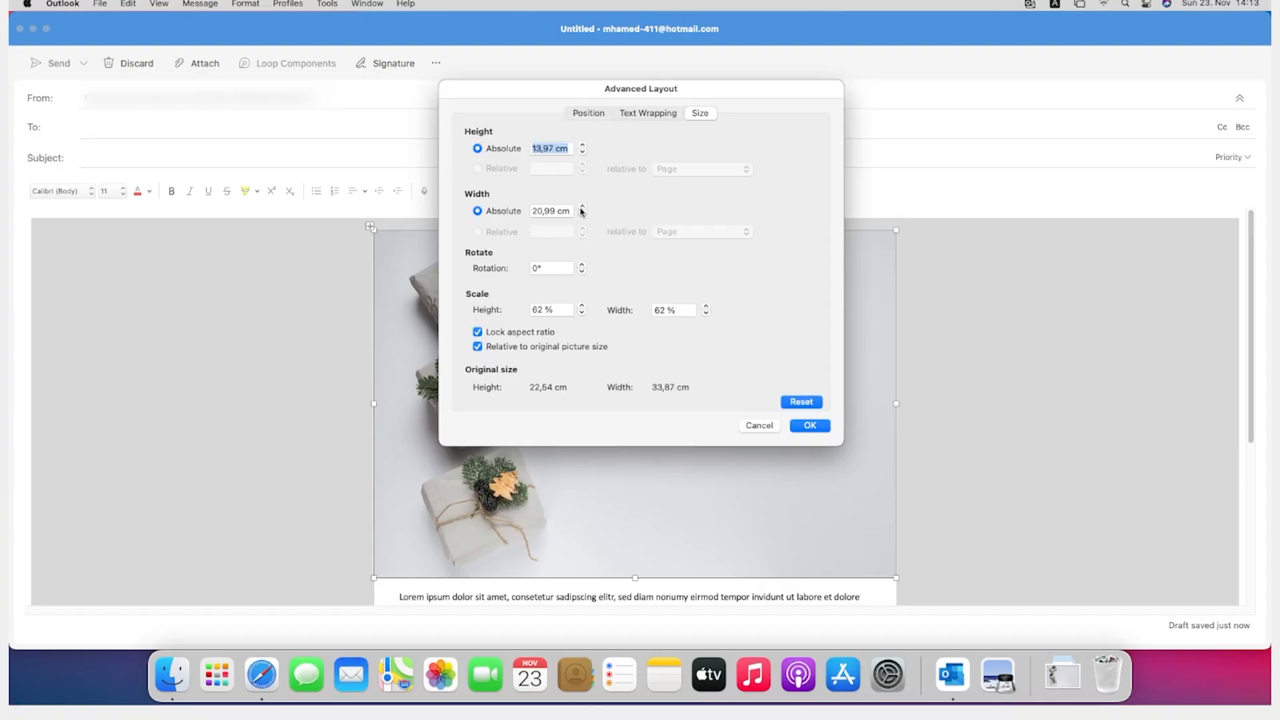
click(583, 207)
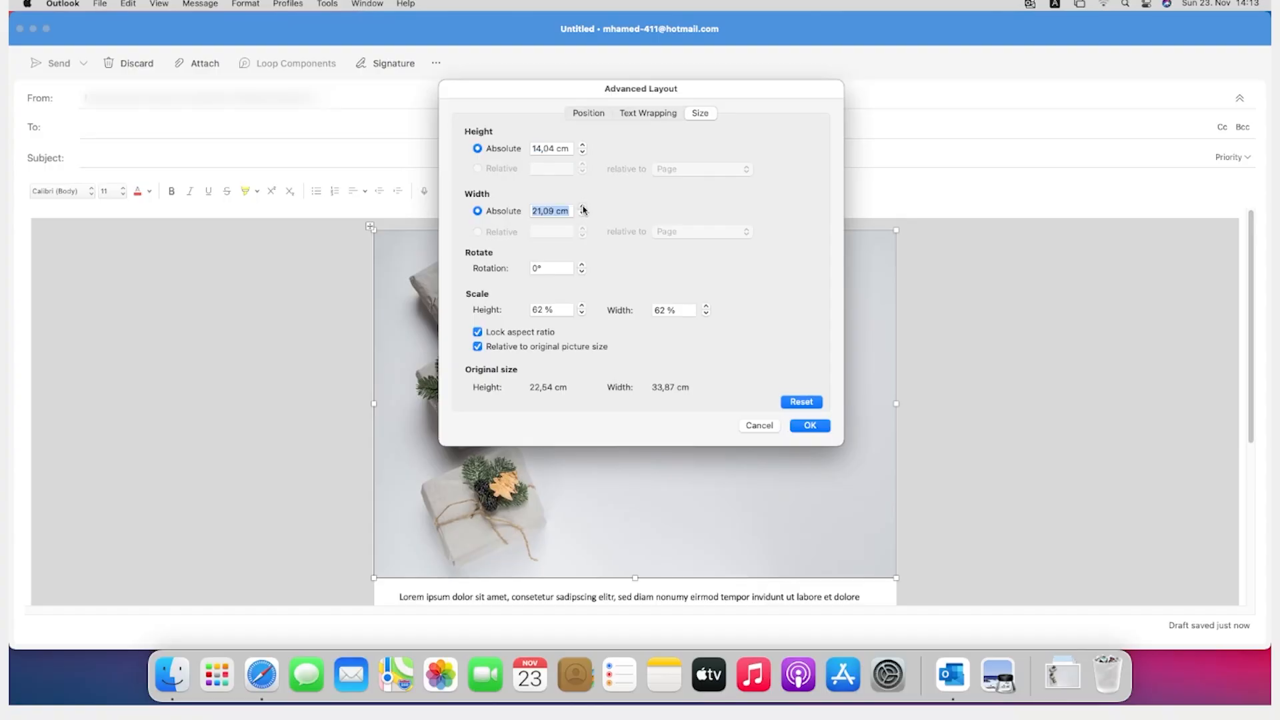
click(583, 214)
click(583, 214)
click(583, 207)
click(583, 207)
click(810, 427)
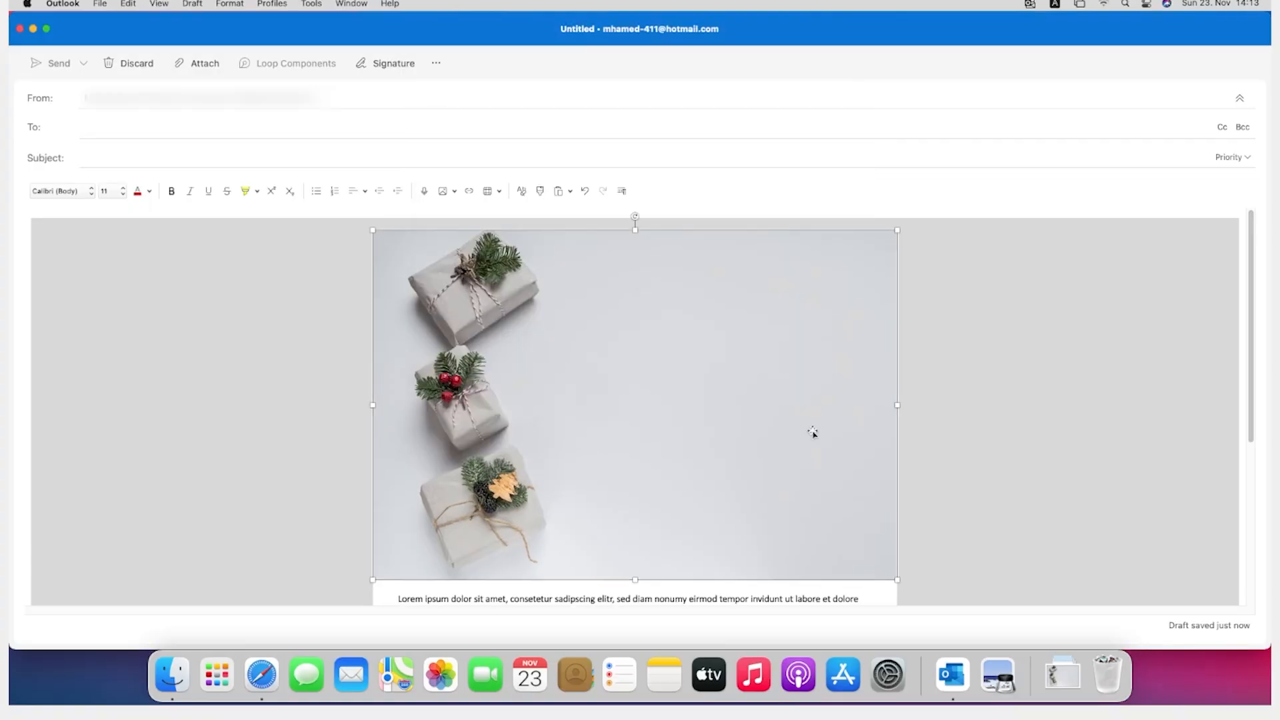
Step: Crop the header picture from its lower and upper edges into a shallow banner around the middle gift
right_click(681, 393)
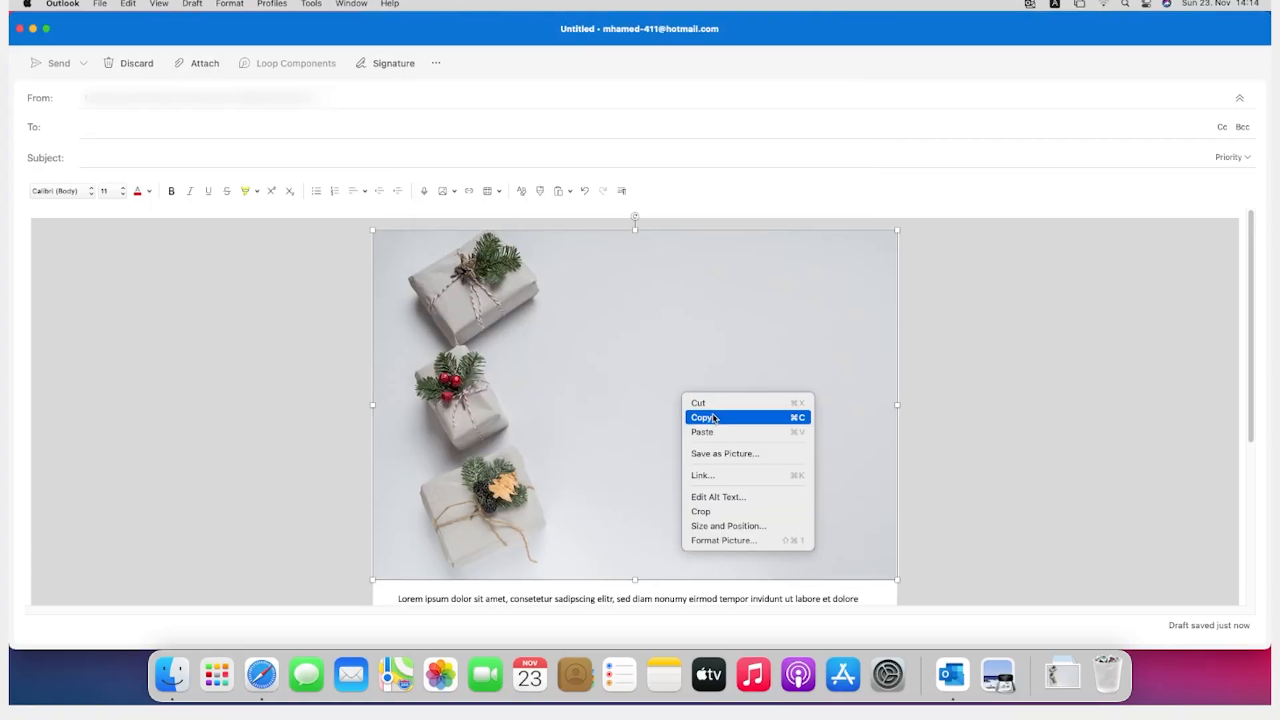
click(704, 512)
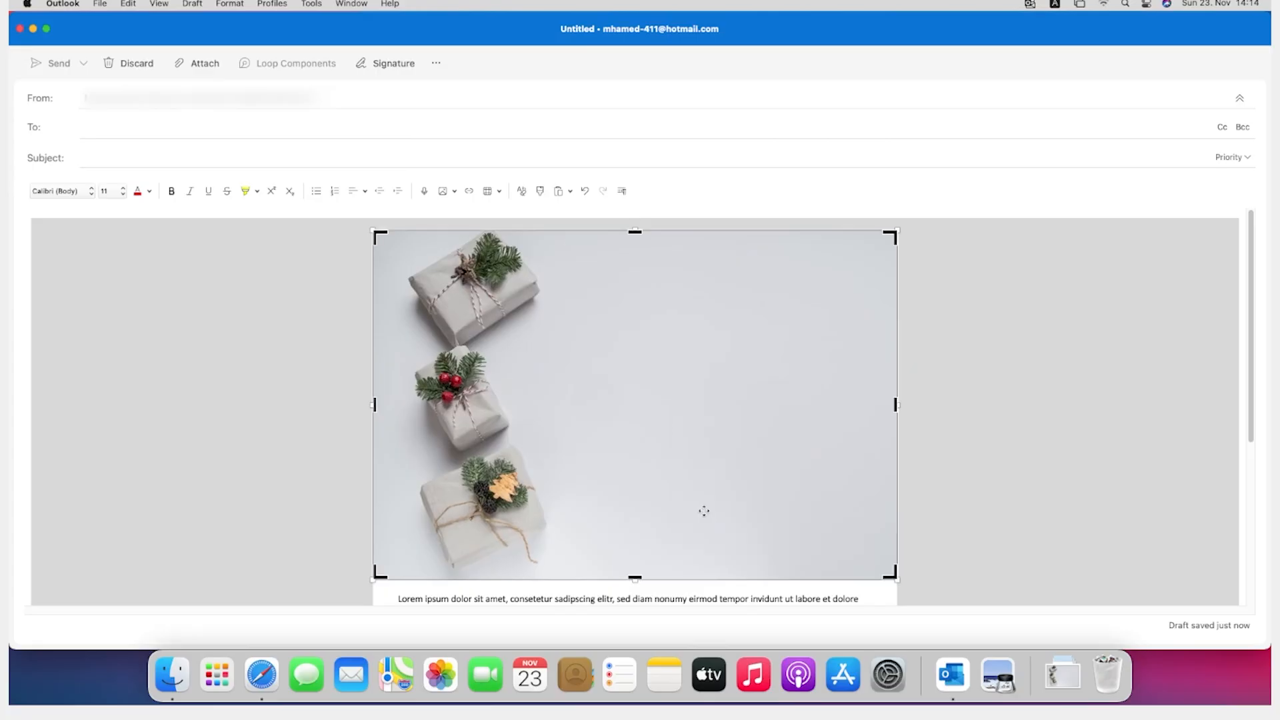
drag(635, 578, 658, 446)
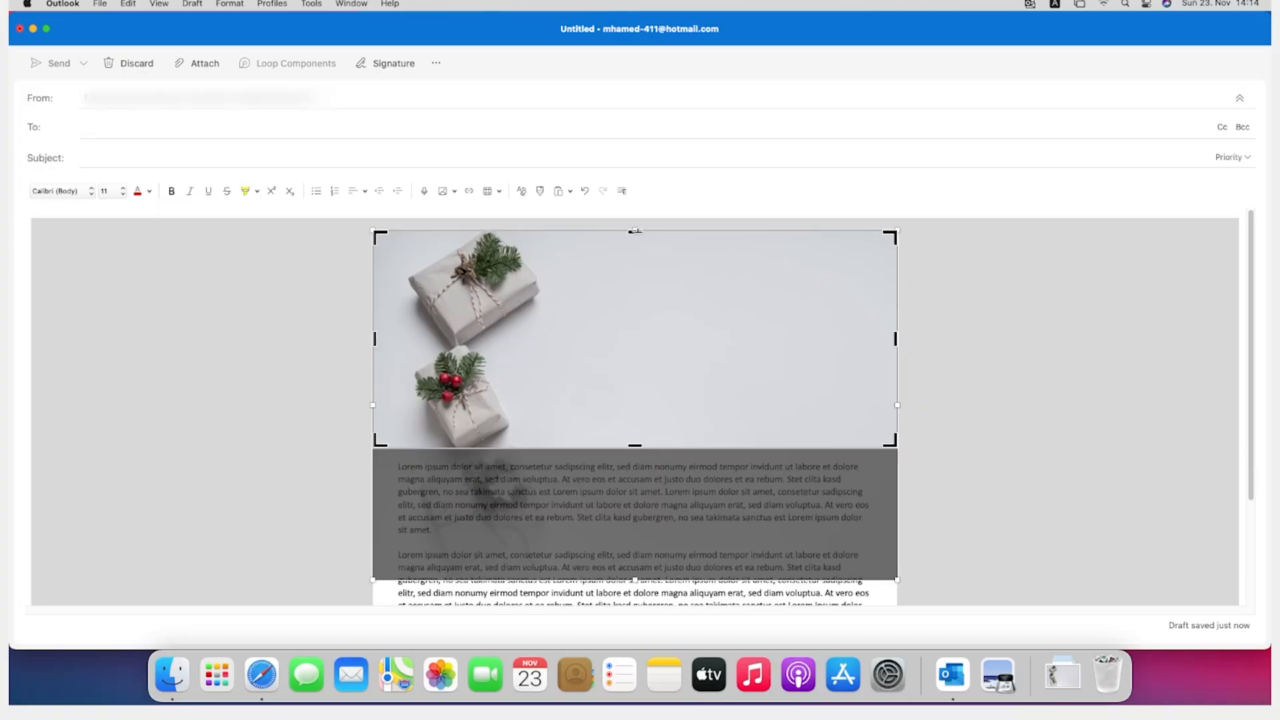
drag(635, 230, 617, 328)
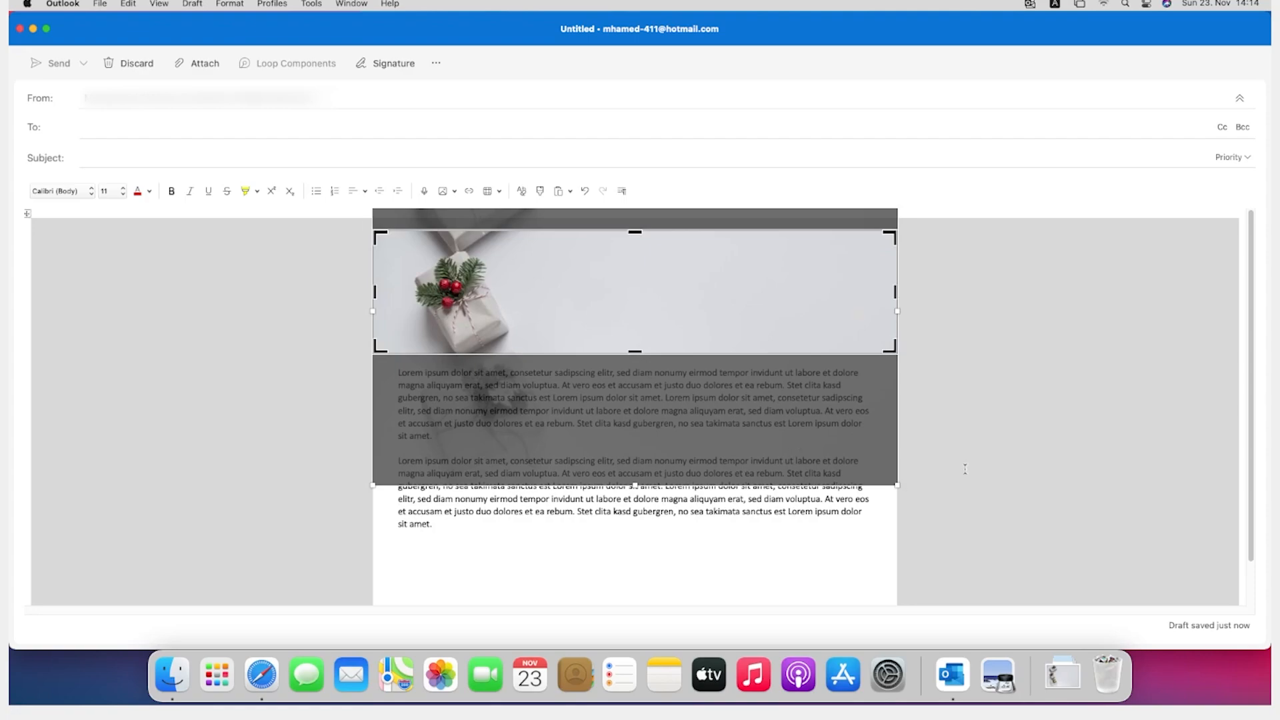
click(862, 513)
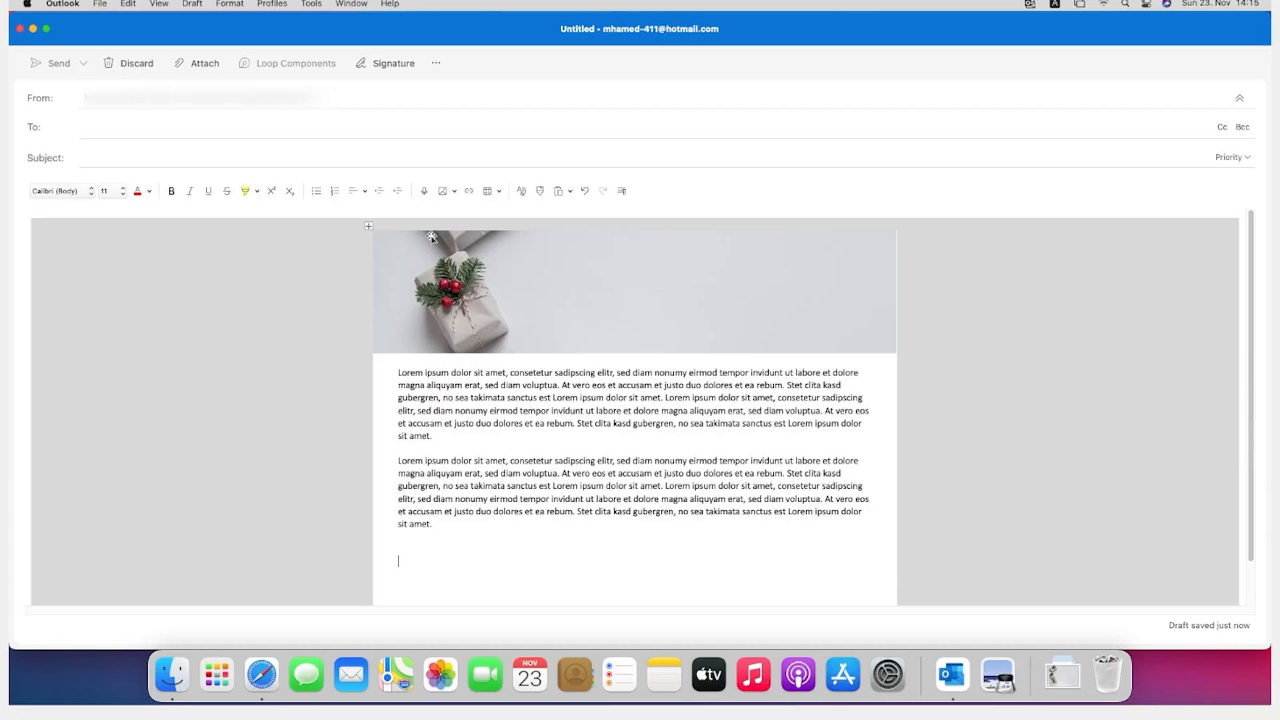
Step: Insert a table with two columns and one row below the text paragraphs
click(488, 193)
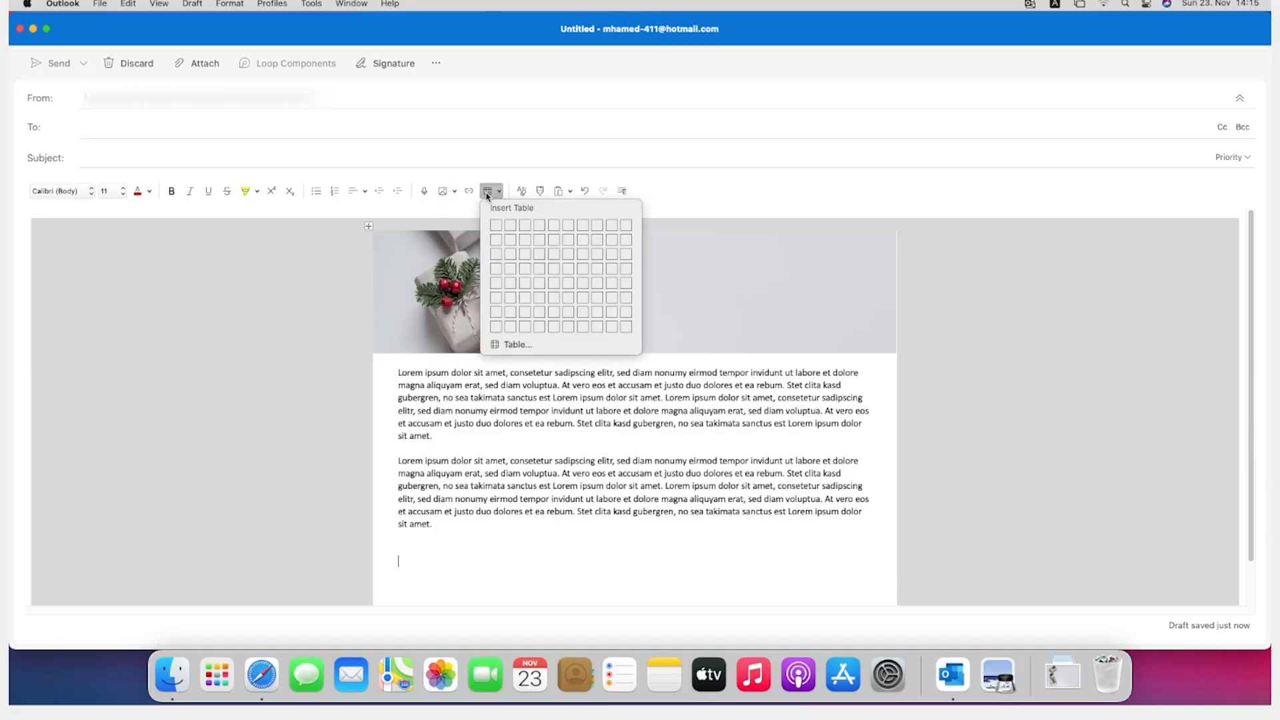
click(511, 225)
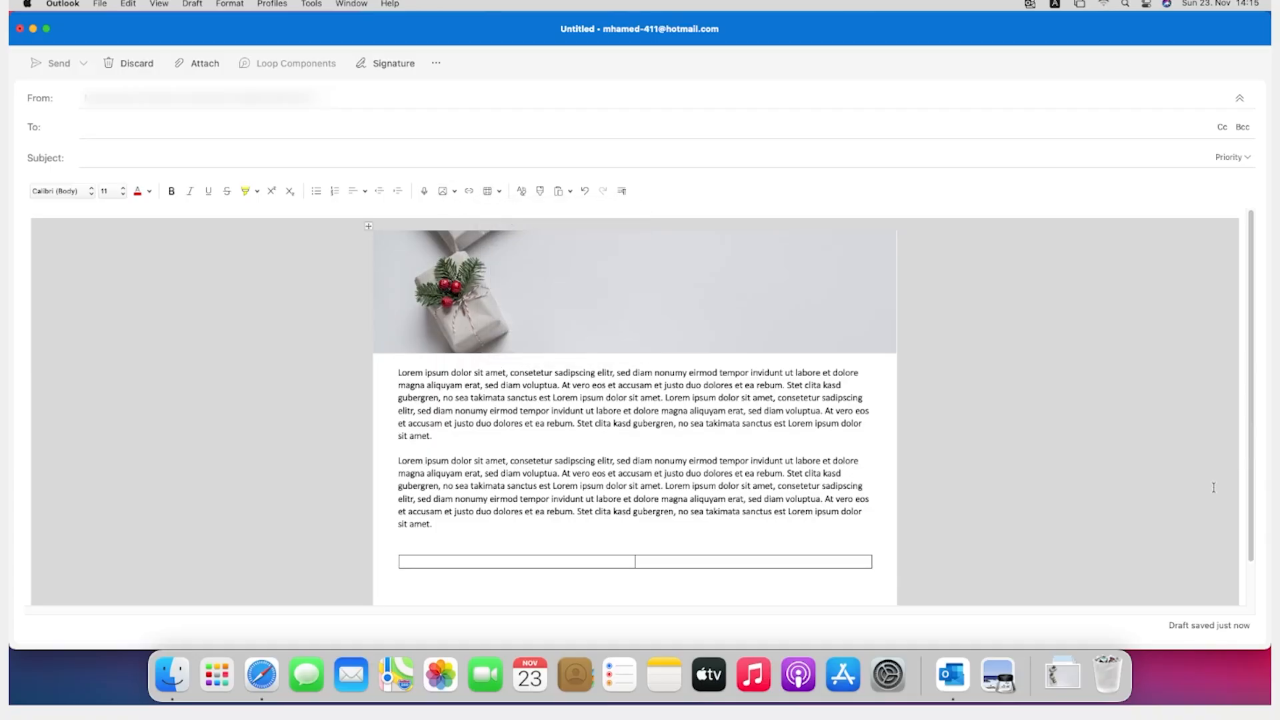
scroll(1203, 474, down, 1)
scroll(1203, 474, down, 1)
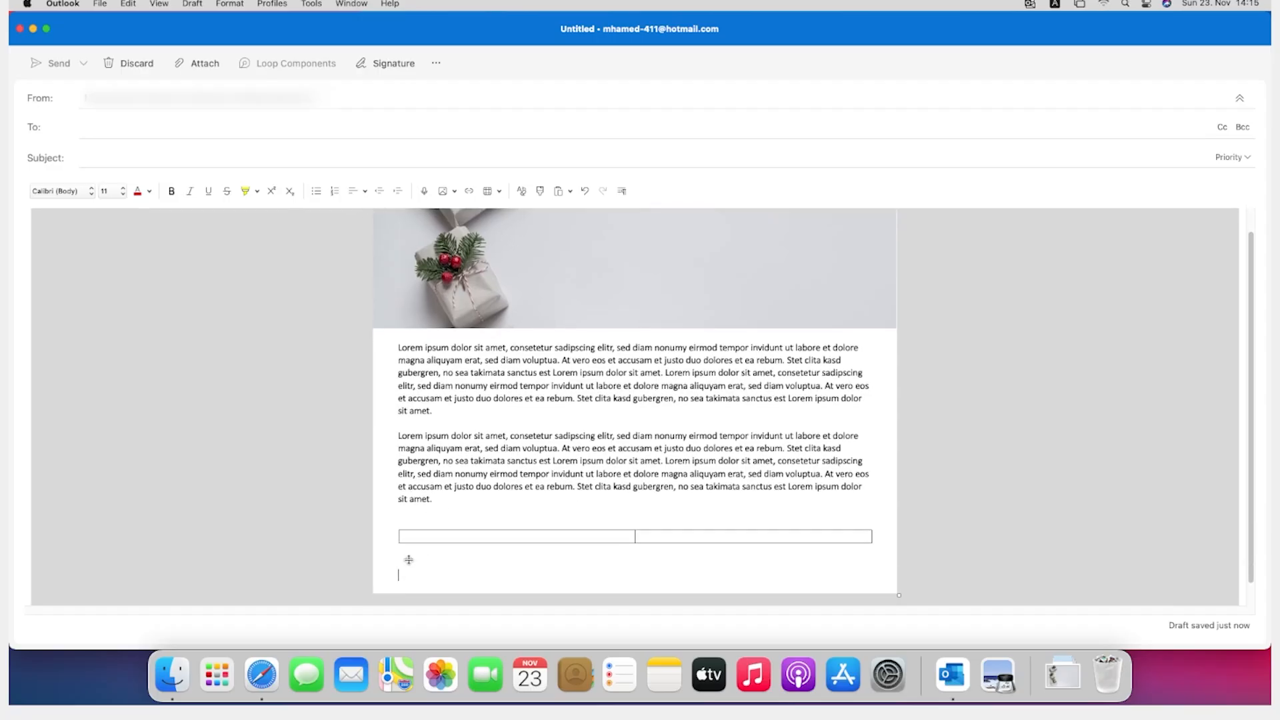
Step: Select the new two-column table and insert a row below its existing row
right_click(420, 539)
click(420, 538)
click(394, 525)
right_click(395, 526)
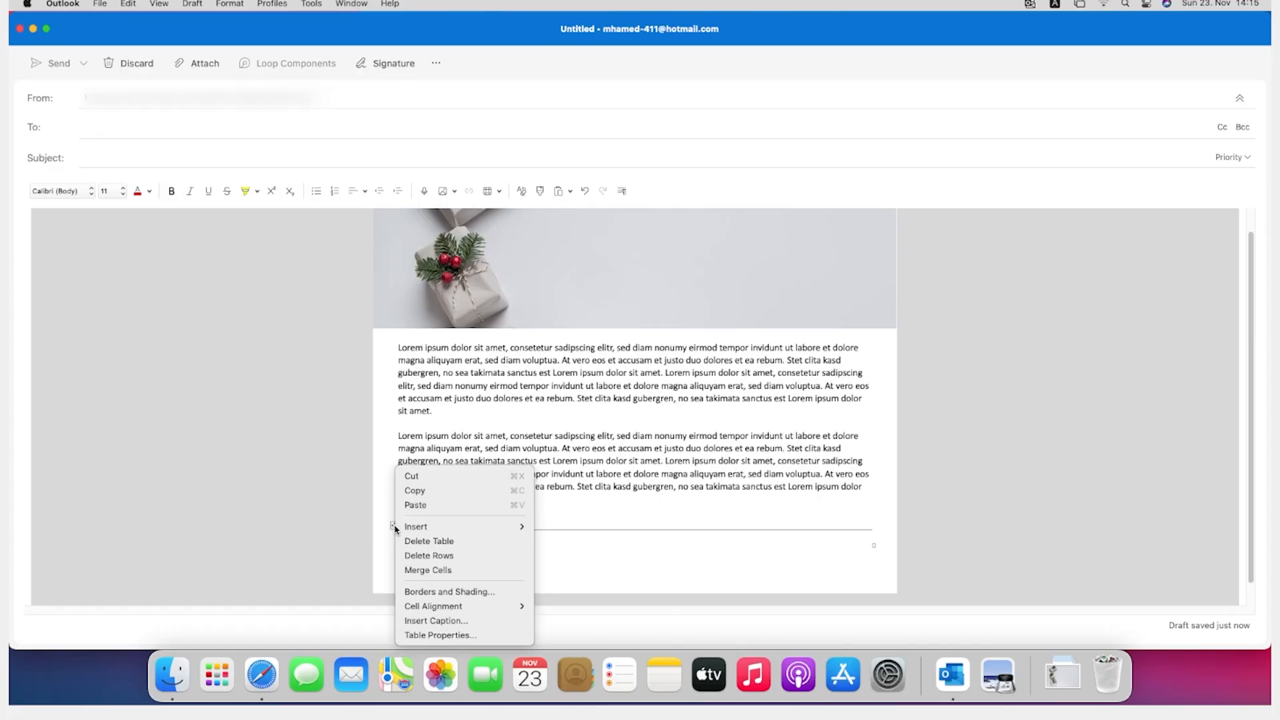
mouse_move(402, 528)
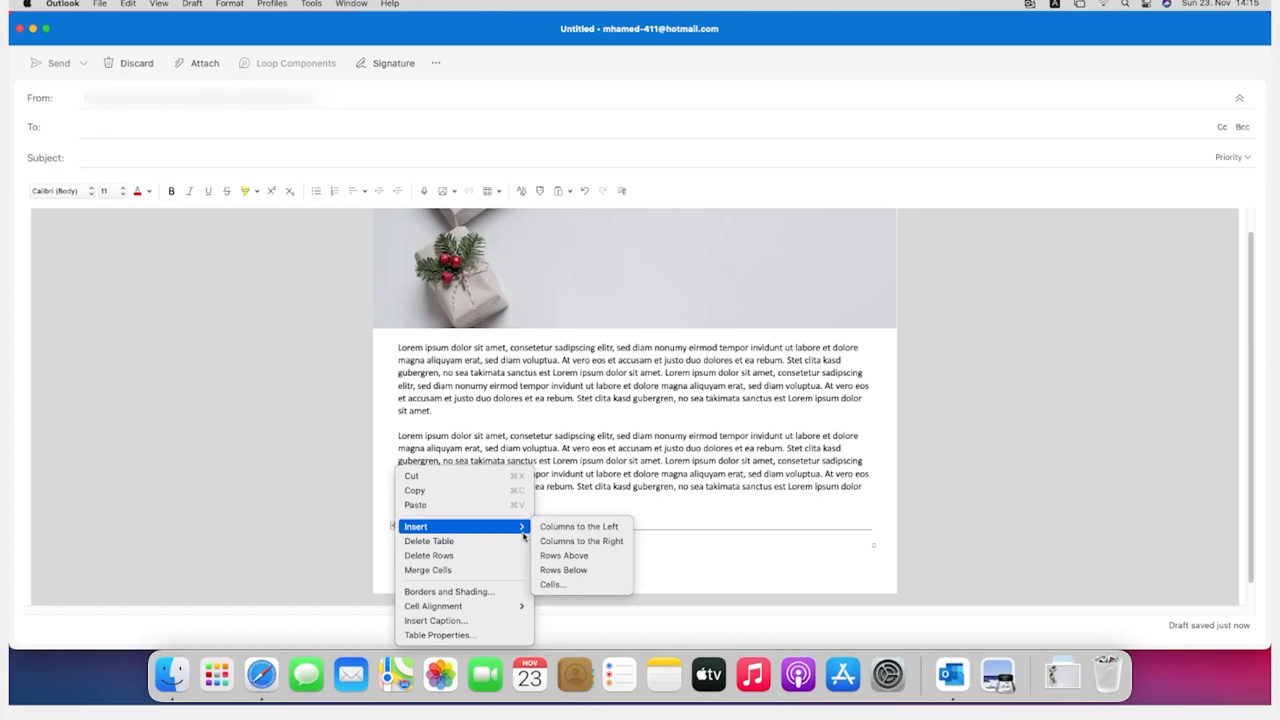
click(577, 570)
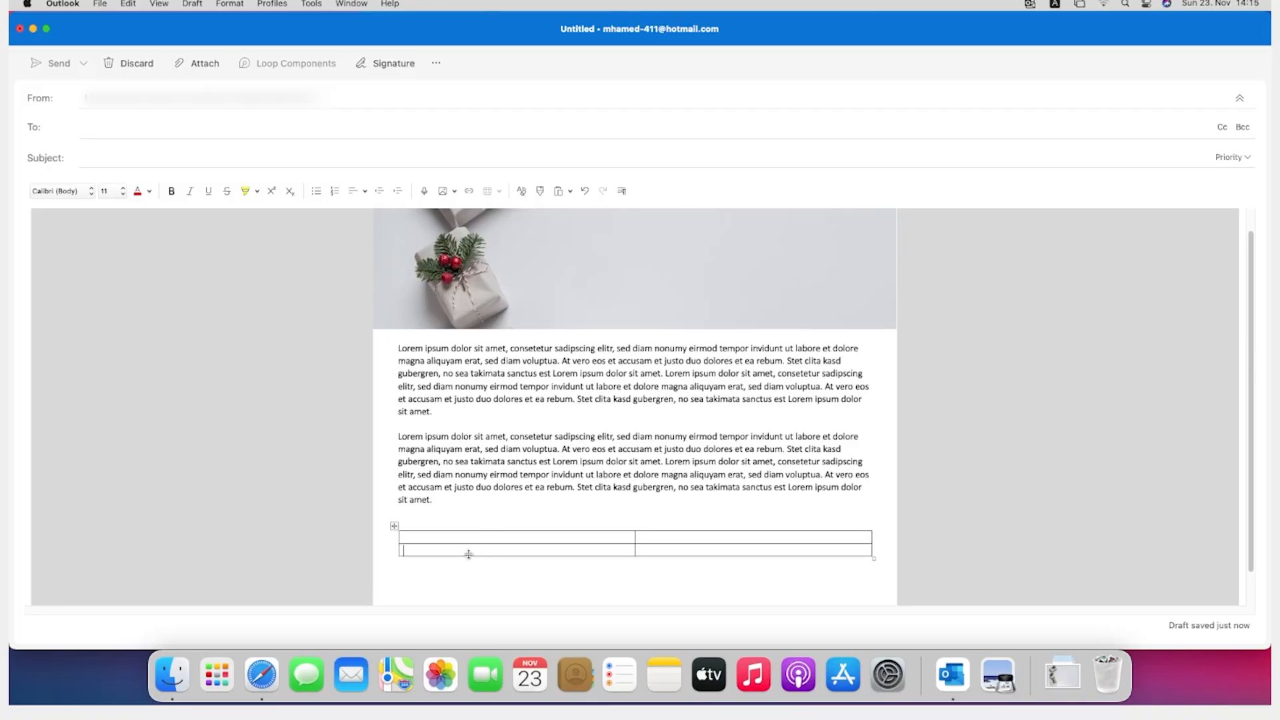
Step: Copy the first Lorem ipsum paragraph into both cells of the two-column table's second row
drag(434, 412, 391, 342)
key(super+c)
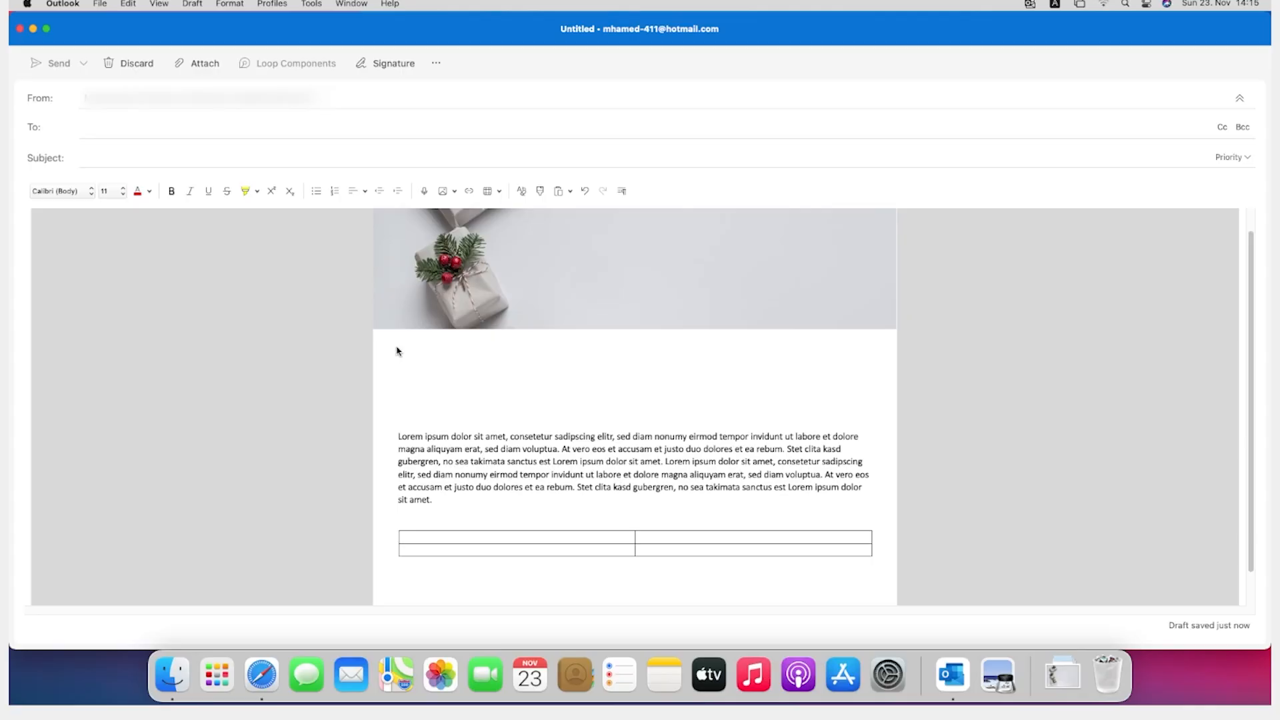
click(463, 550)
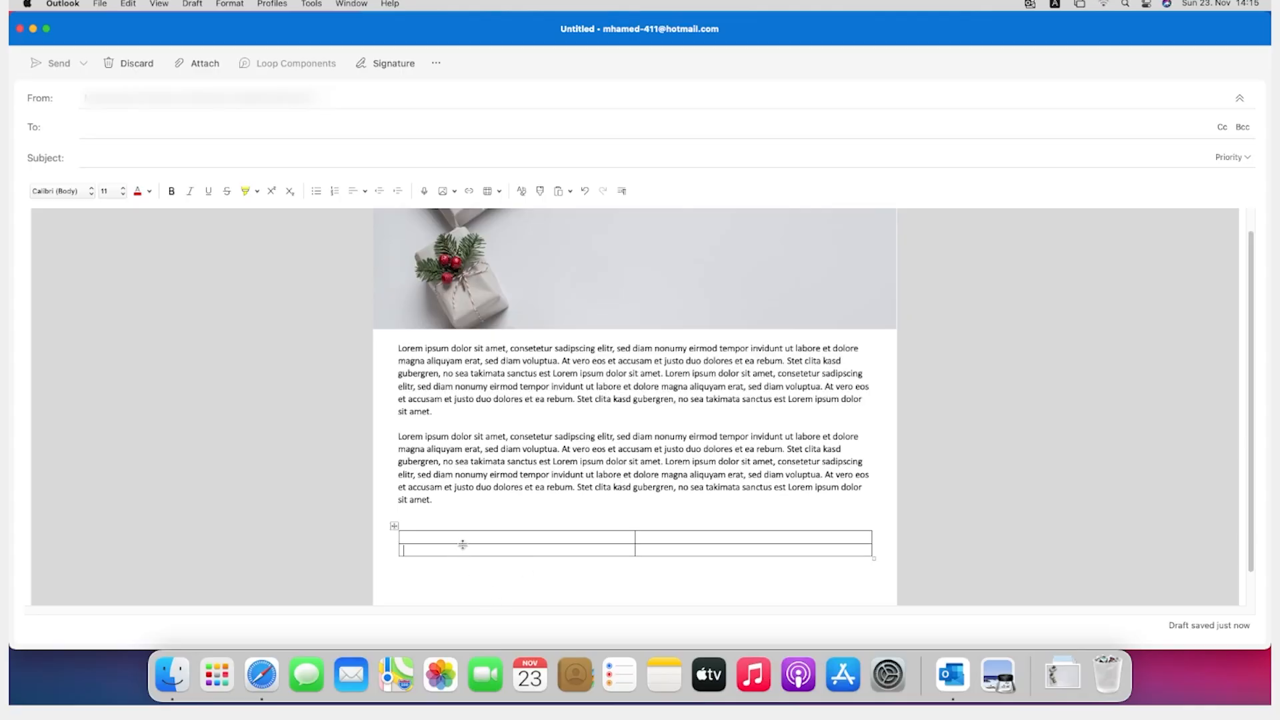
key(super+v)
click(670, 538)
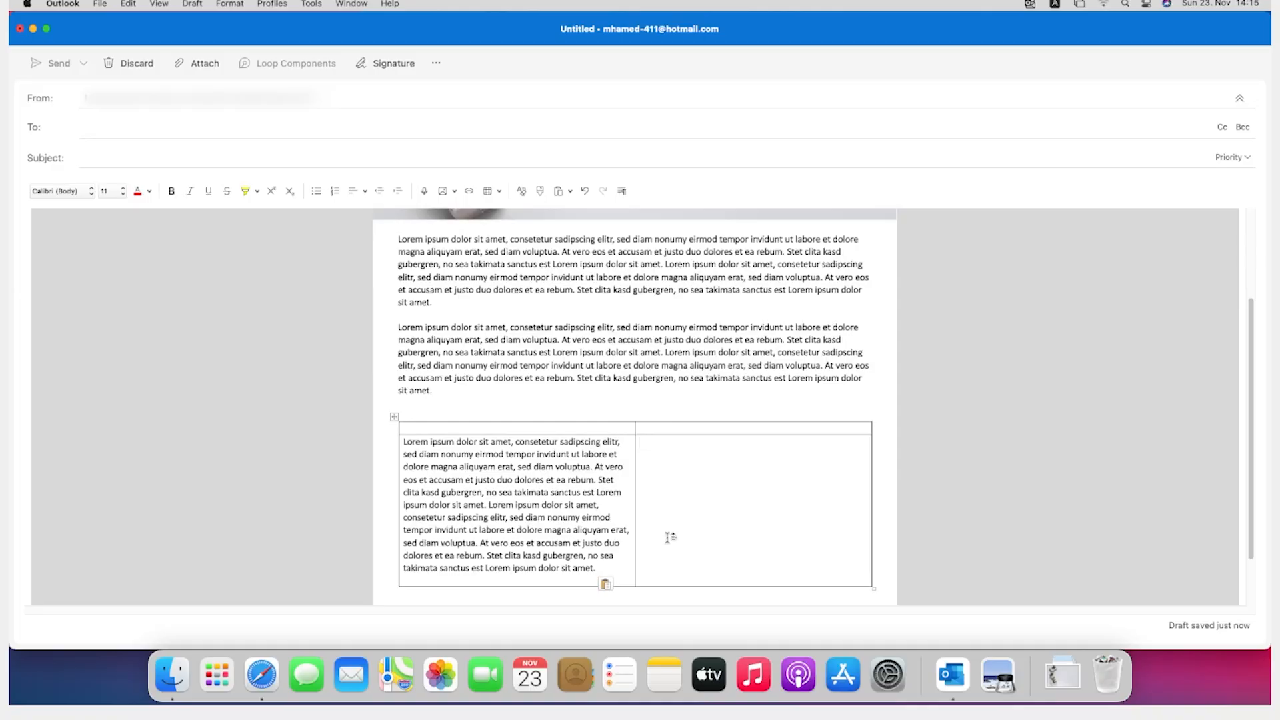
key(super+v)
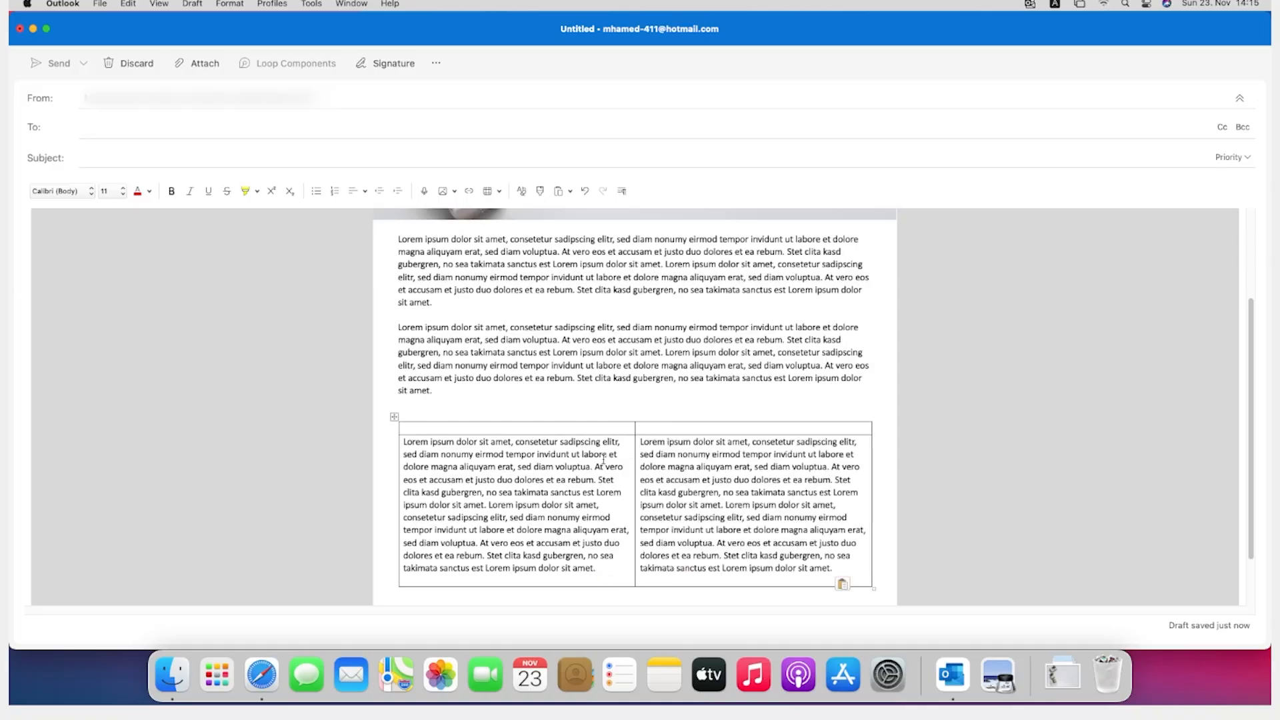
Step: Open the borders and shading settings for the whole two-column table and set its borders to None
click(532, 433)
click(394, 417)
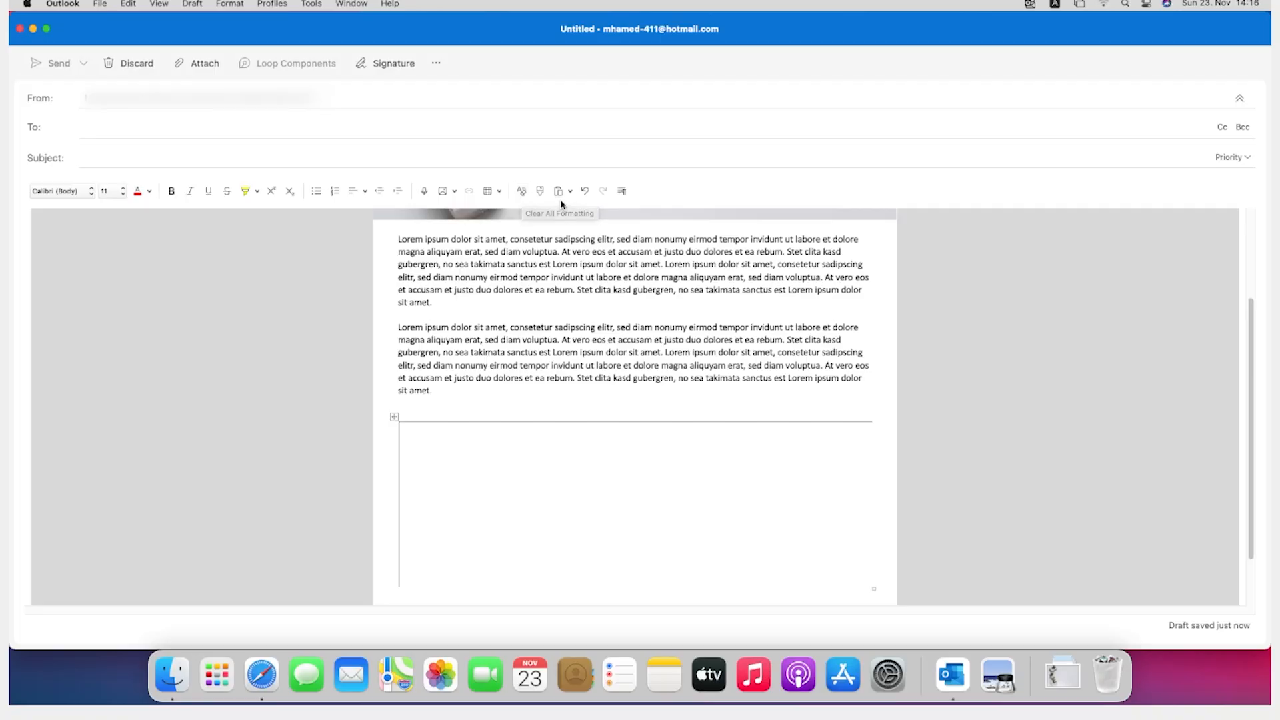
right_click(397, 426)
right_click(412, 433)
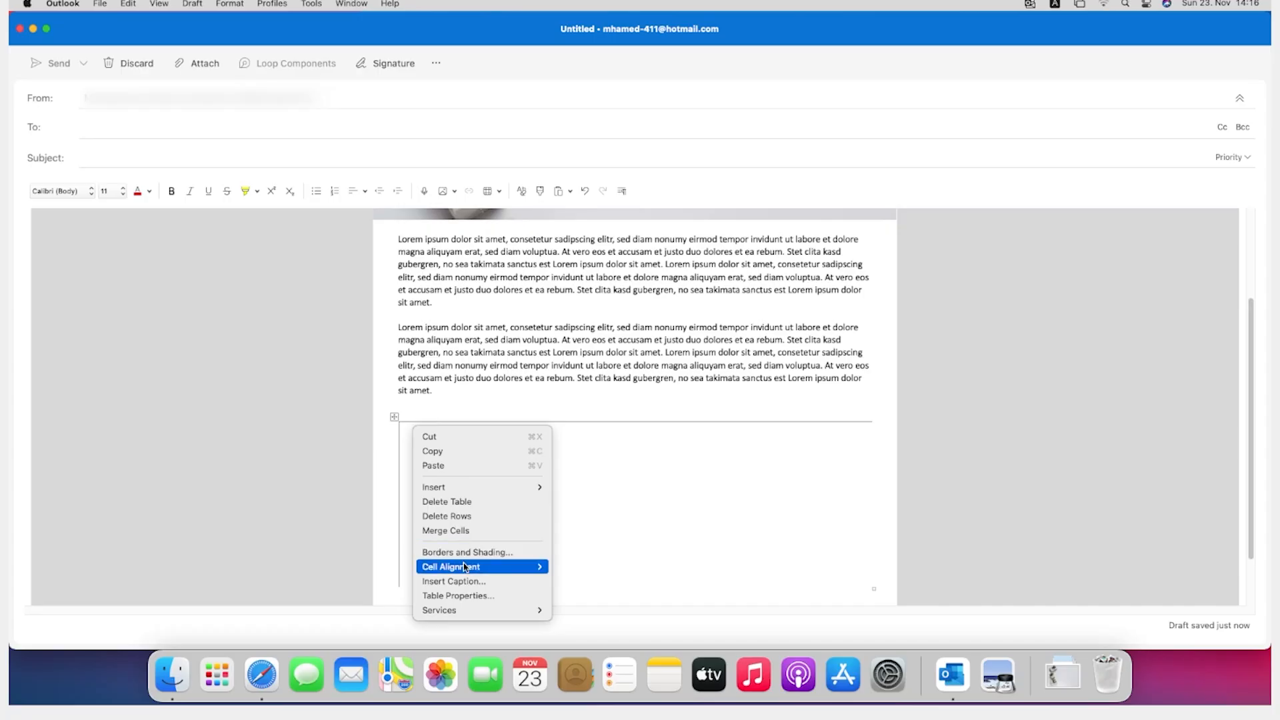
mouse_move(465, 564)
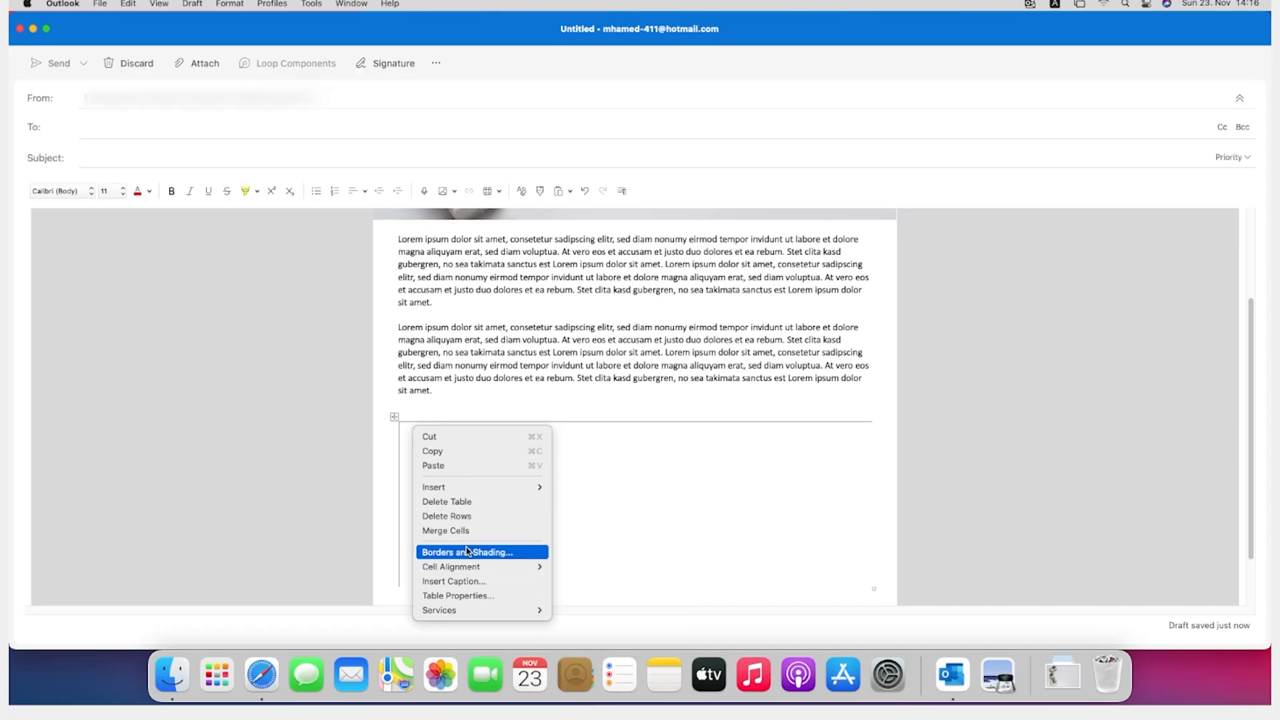
click(467, 552)
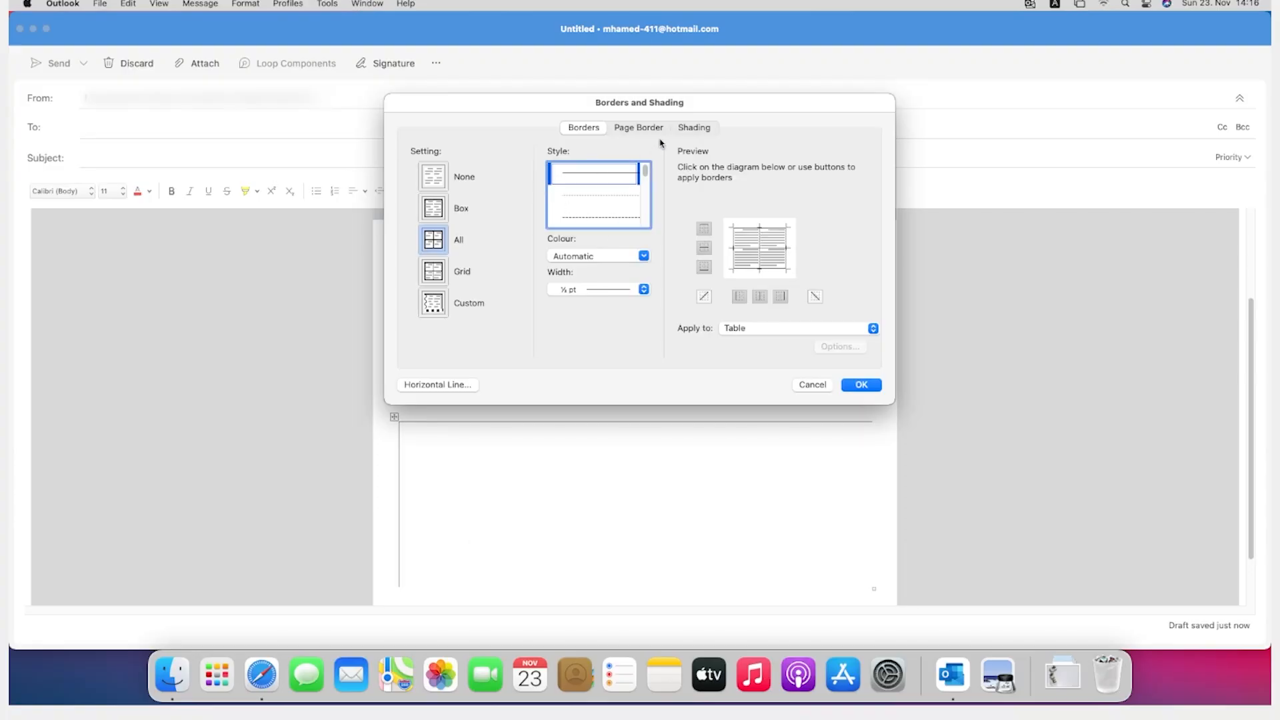
click(441, 186)
Step: Set the two-column table's shading fill to the lightest grey theme colour
click(686, 128)
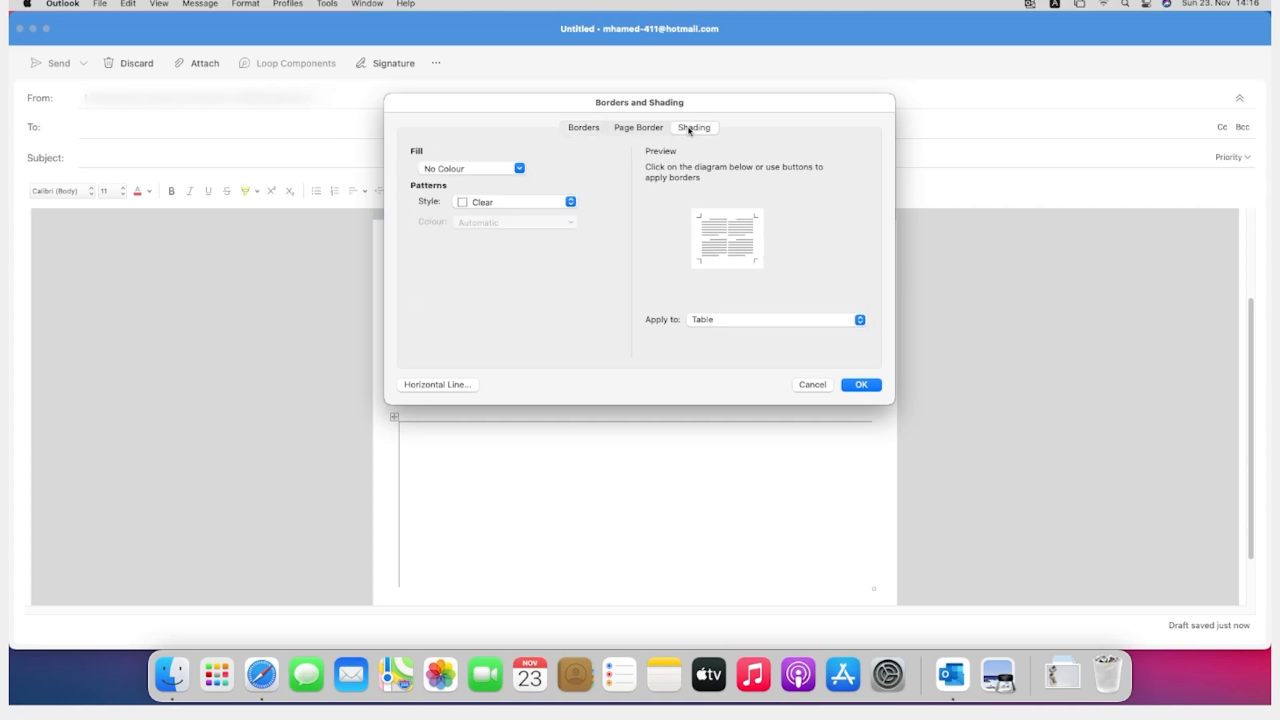
click(515, 168)
click(514, 169)
click(467, 176)
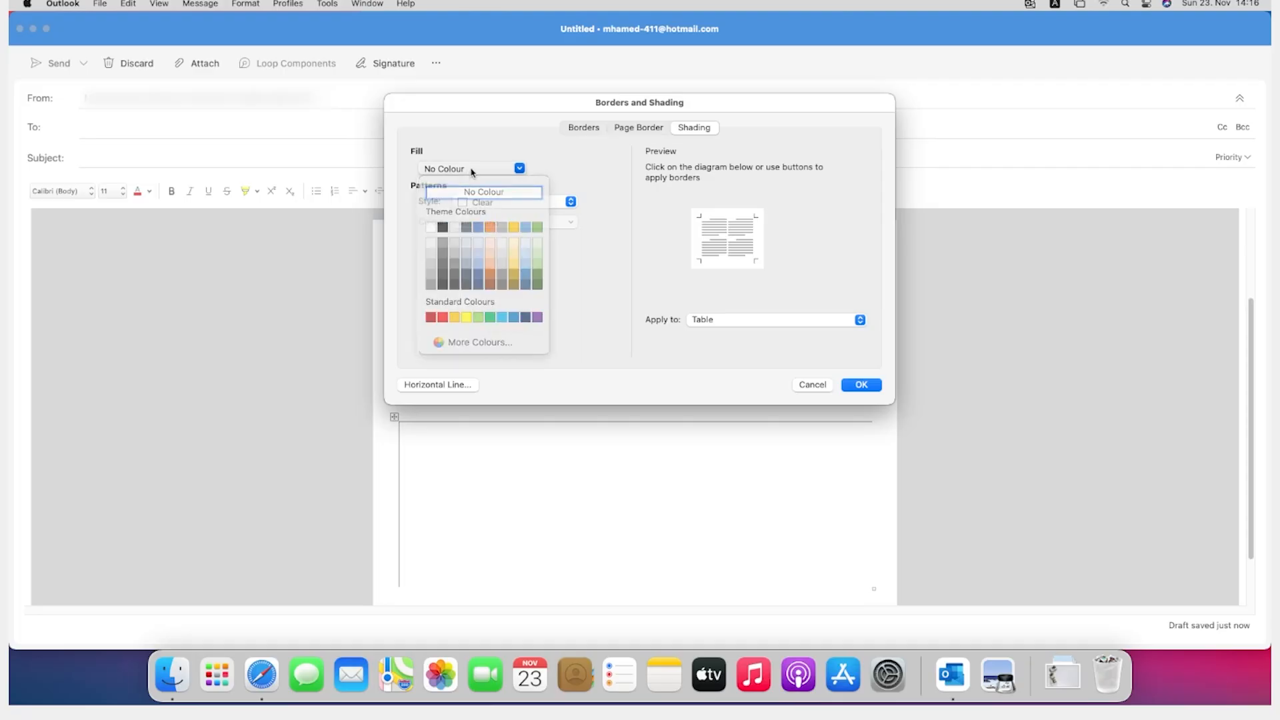
click(470, 191)
click(472, 175)
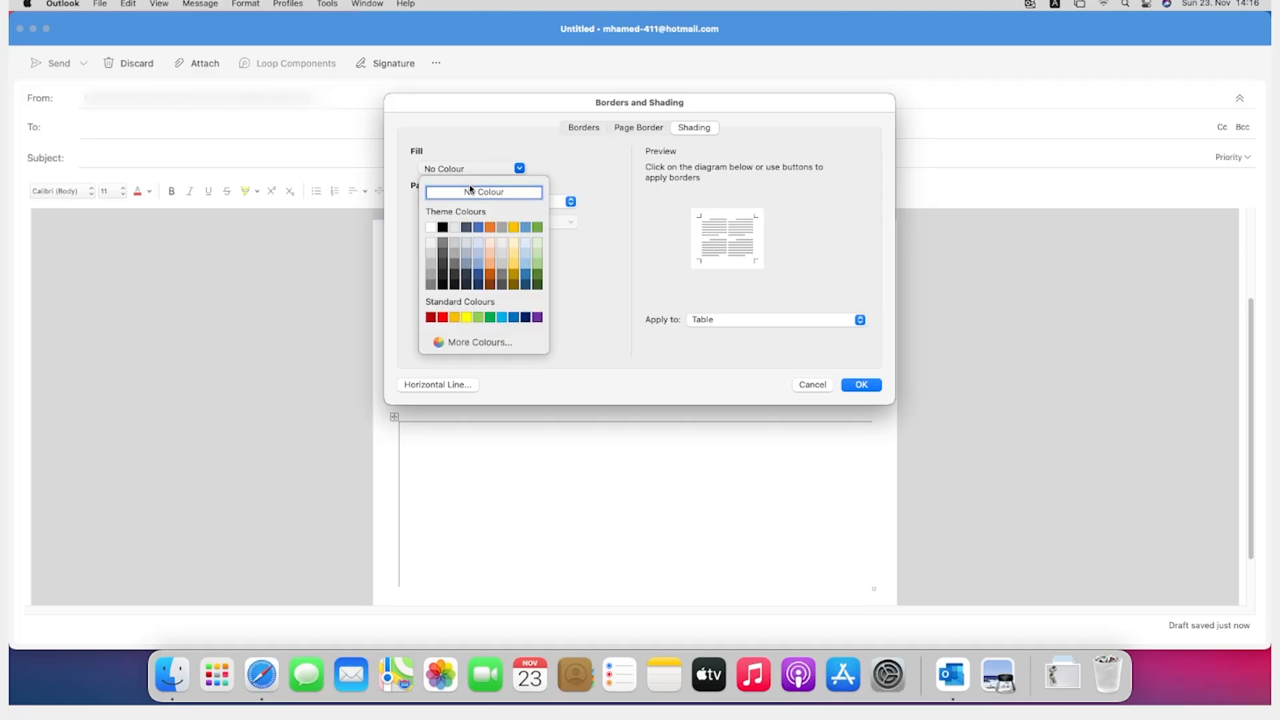
click(434, 244)
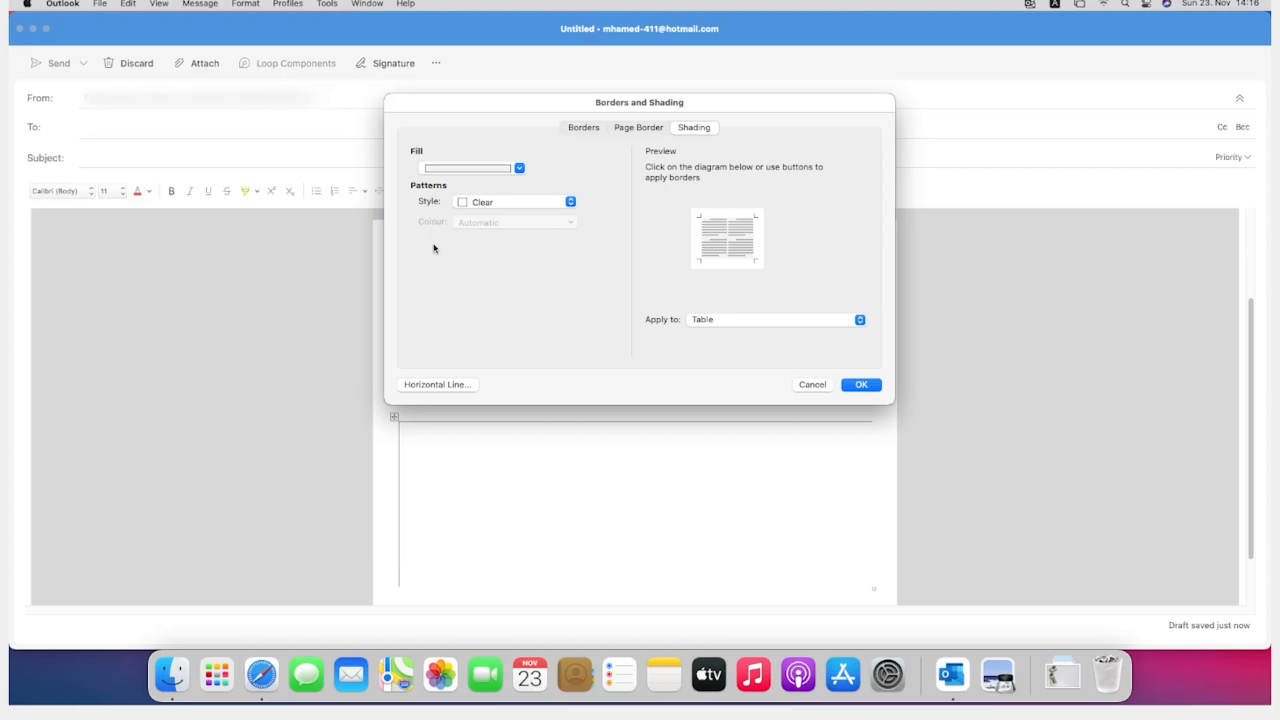
Step: Add an inside vertical border between the table's columns and choose a line width of 6 pt
click(581, 133)
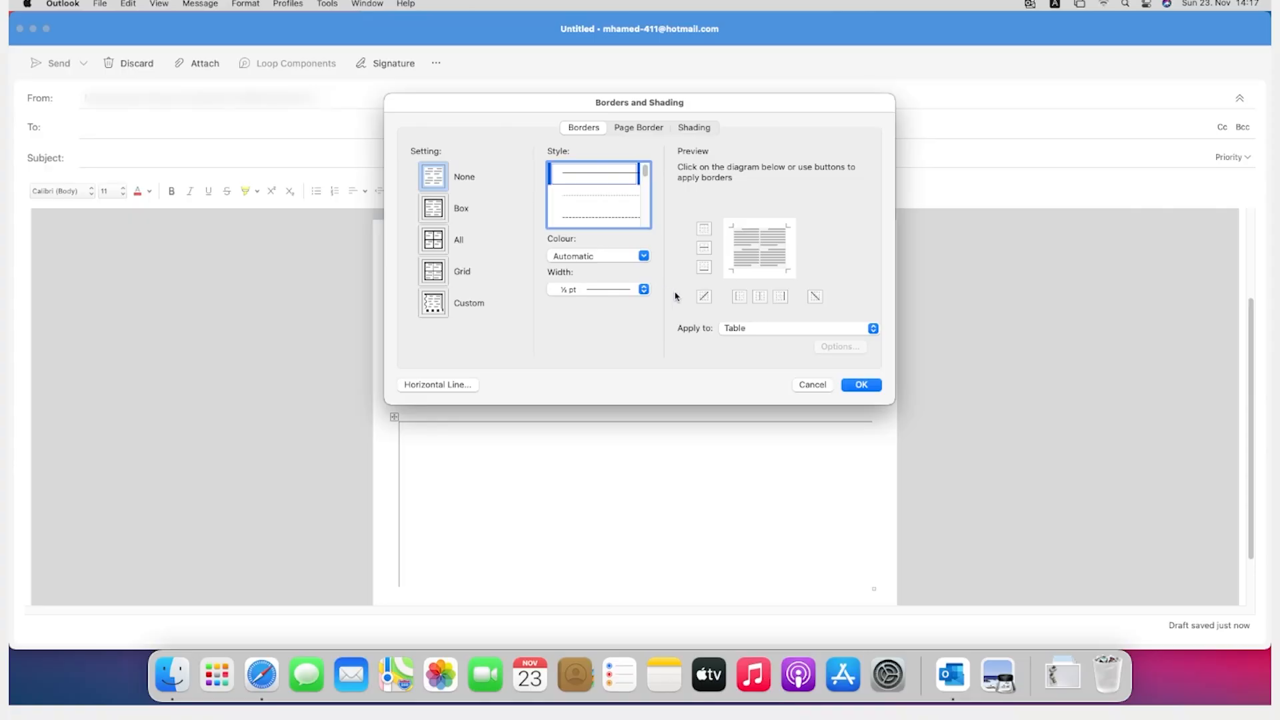
click(759, 297)
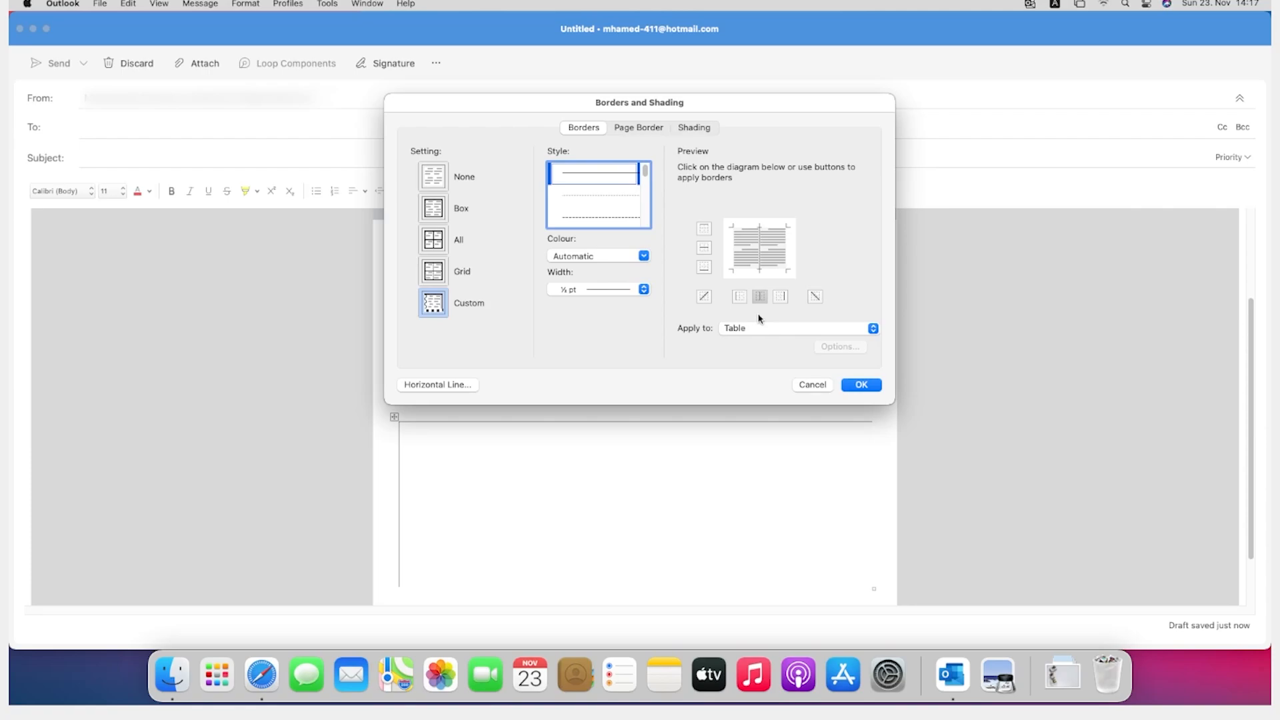
click(627, 291)
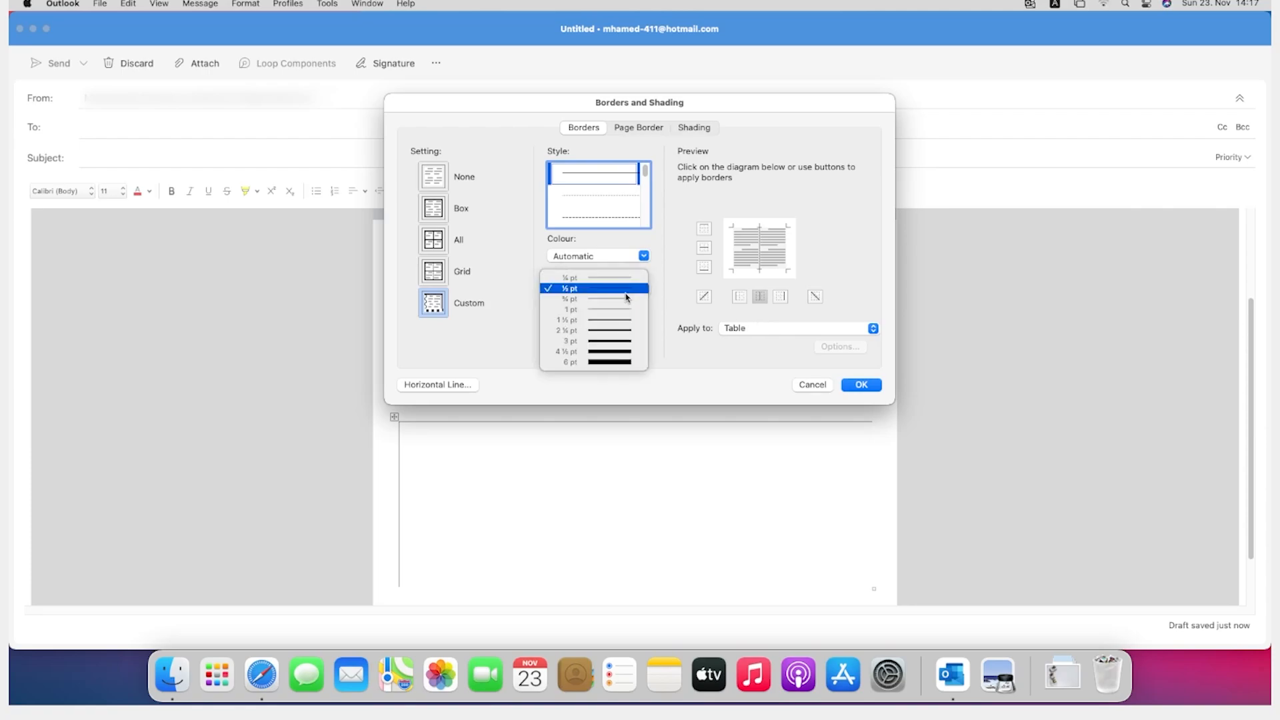
click(607, 362)
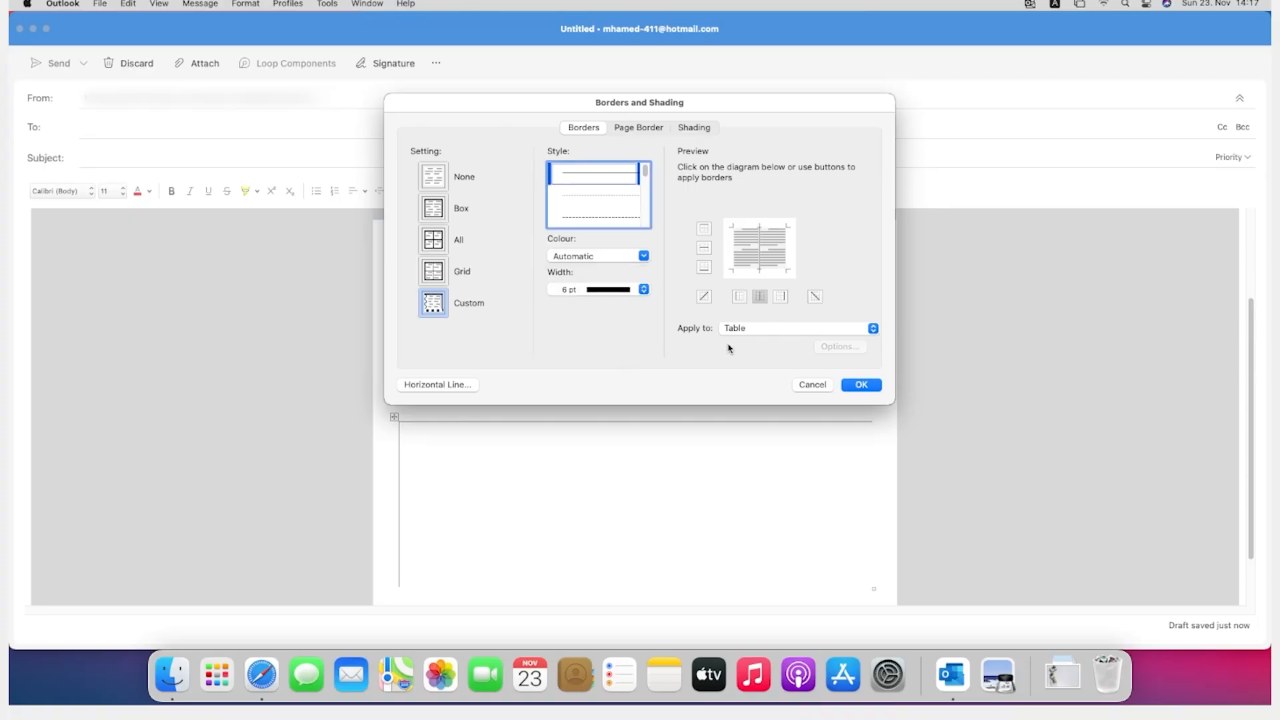
Step: Choose white as the border line colour and apply the border and shading settings to the table
click(609, 261)
click(598, 279)
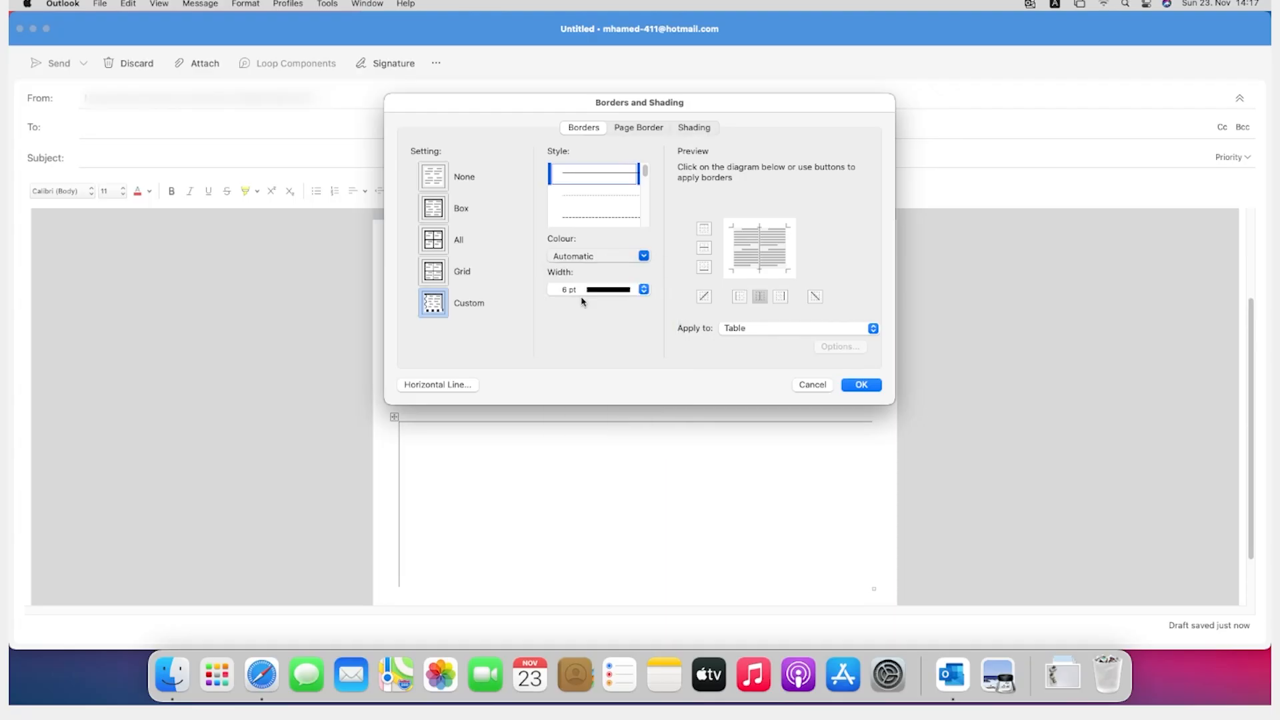
click(576, 261)
click(581, 258)
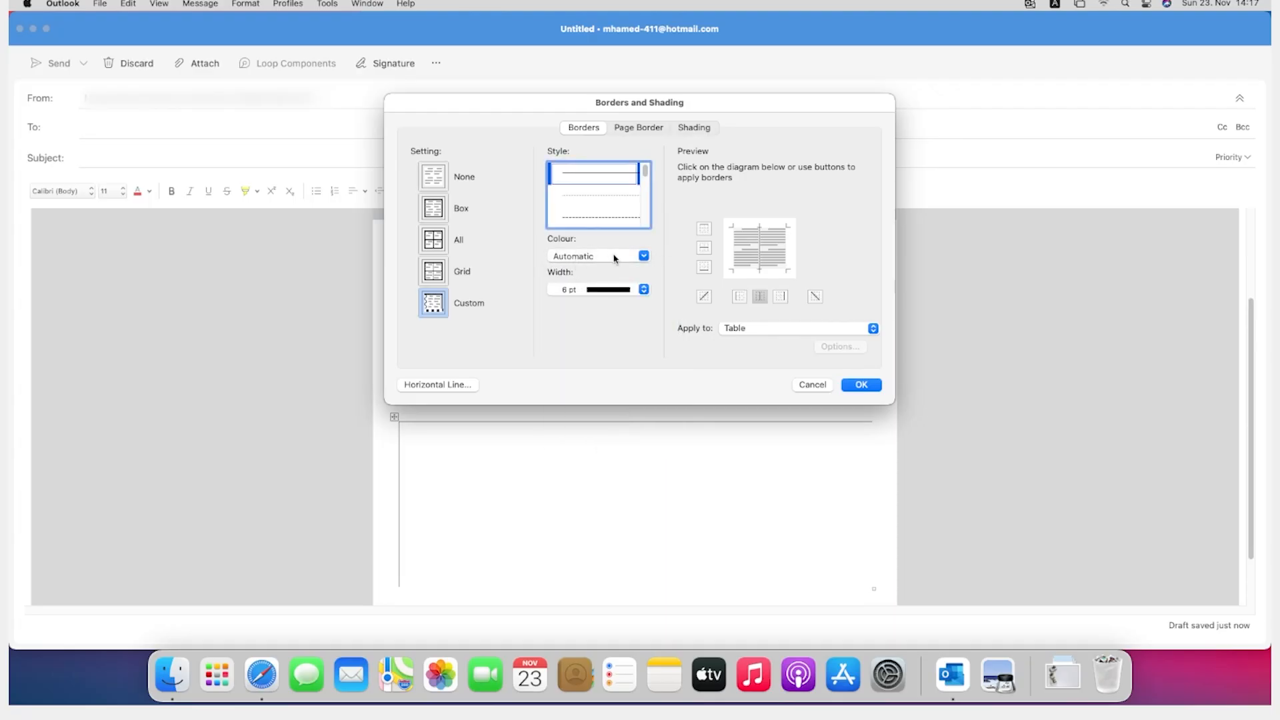
click(608, 258)
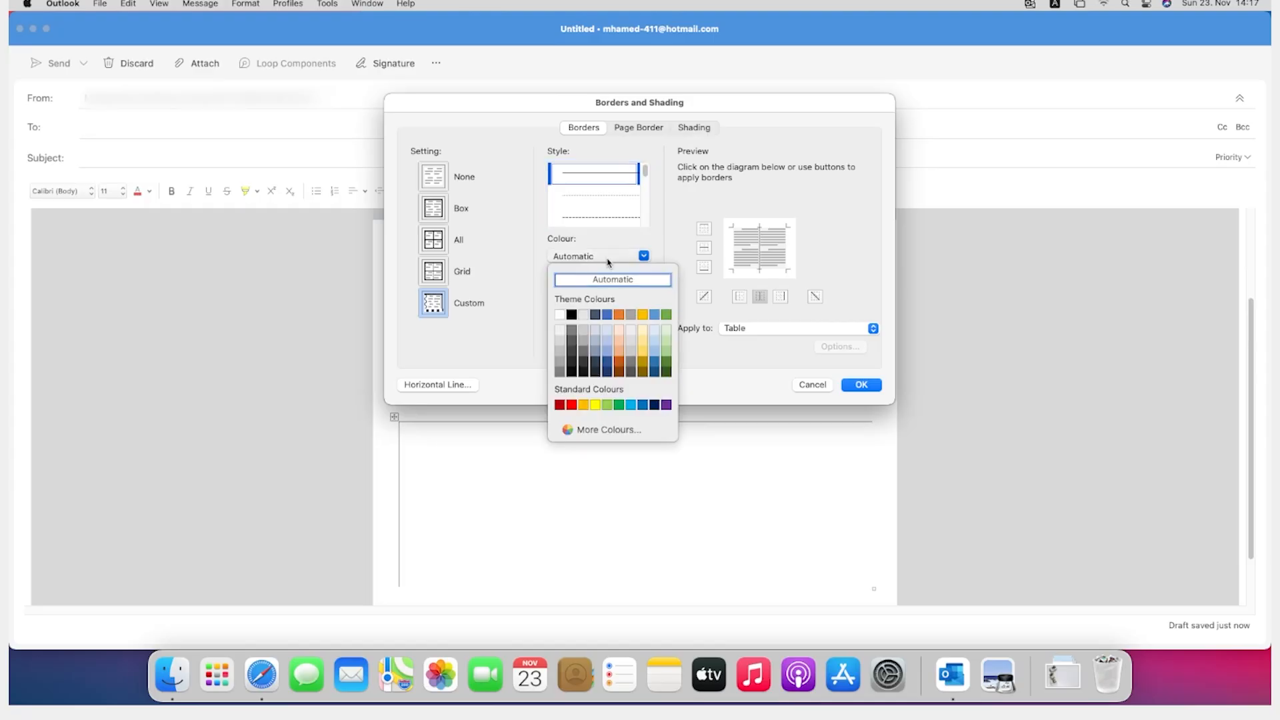
click(560, 315)
click(860, 385)
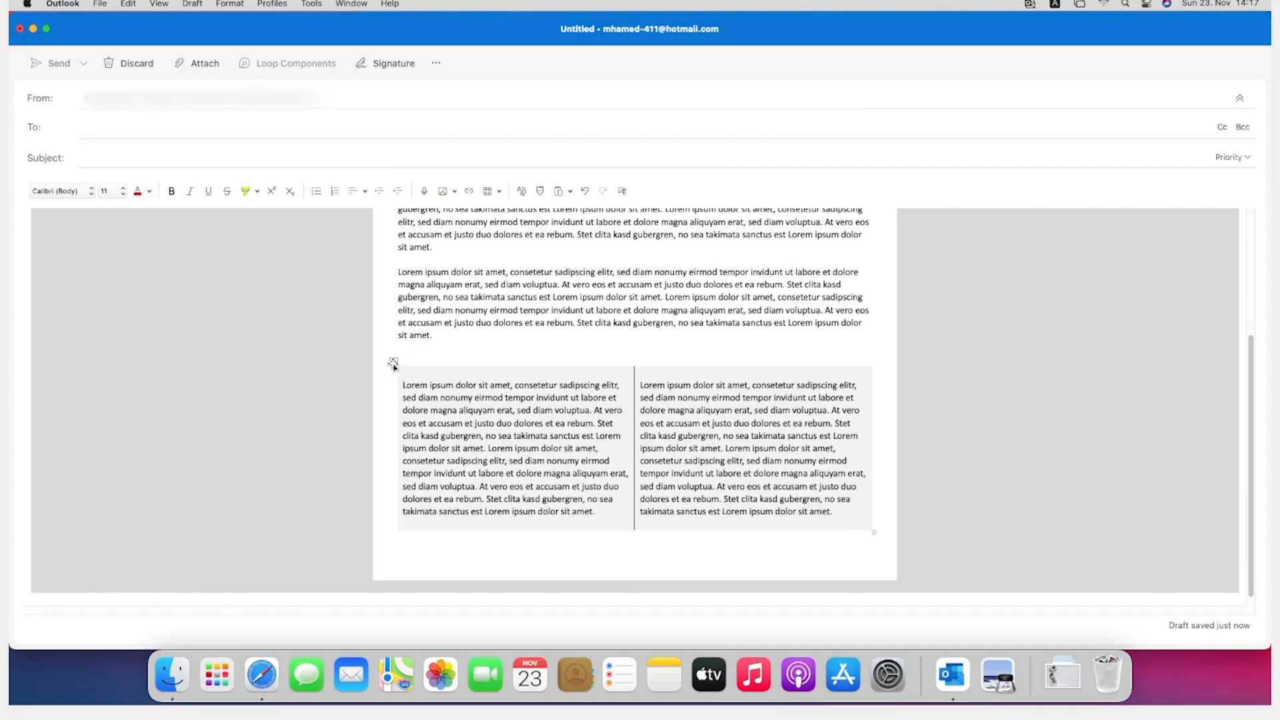
Step: Select the whole two-column table again and open its borders and shading settings
click(393, 362)
key(BackSpace)
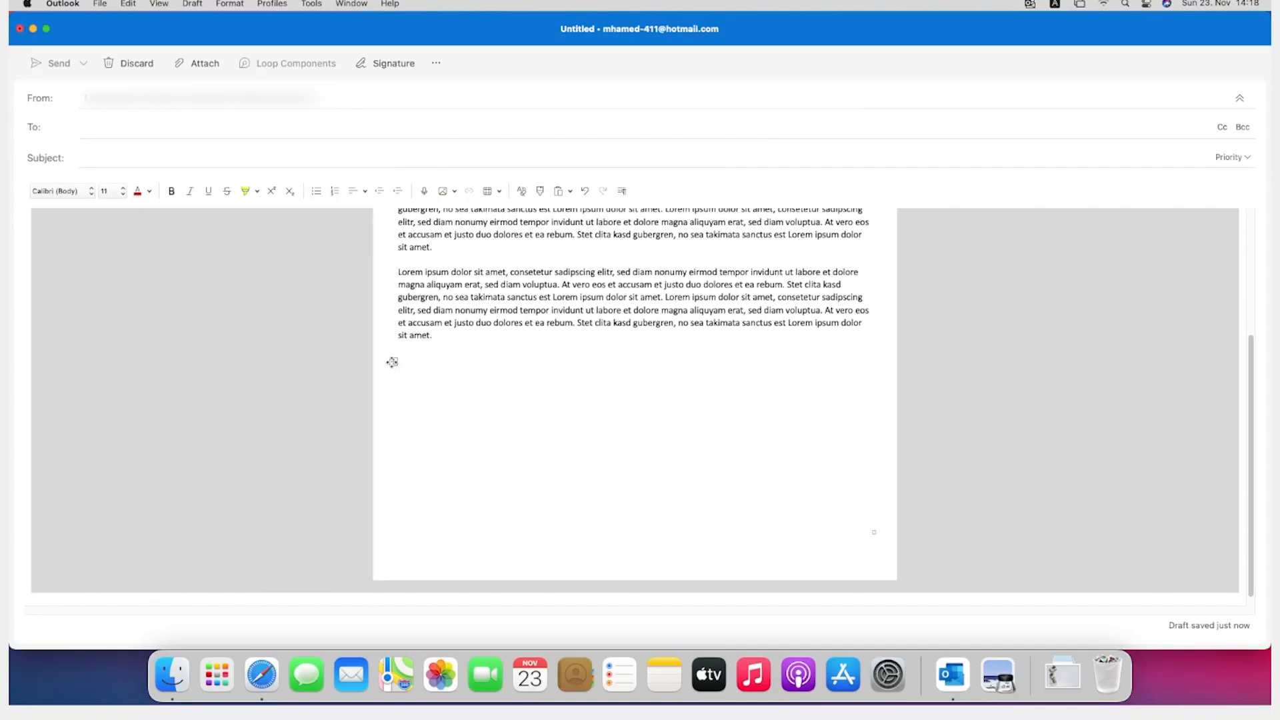
right_click(440, 381)
key(Escape)
right_click(428, 386)
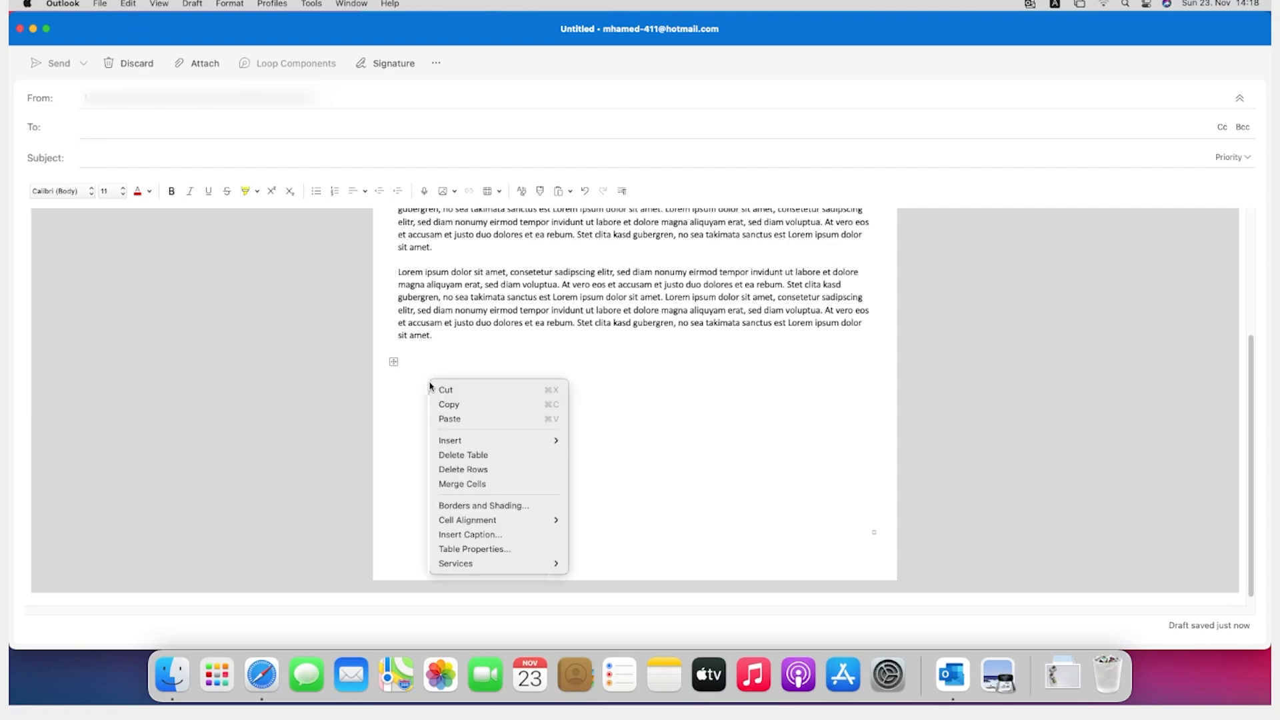
key(Escape)
right_click(441, 399)
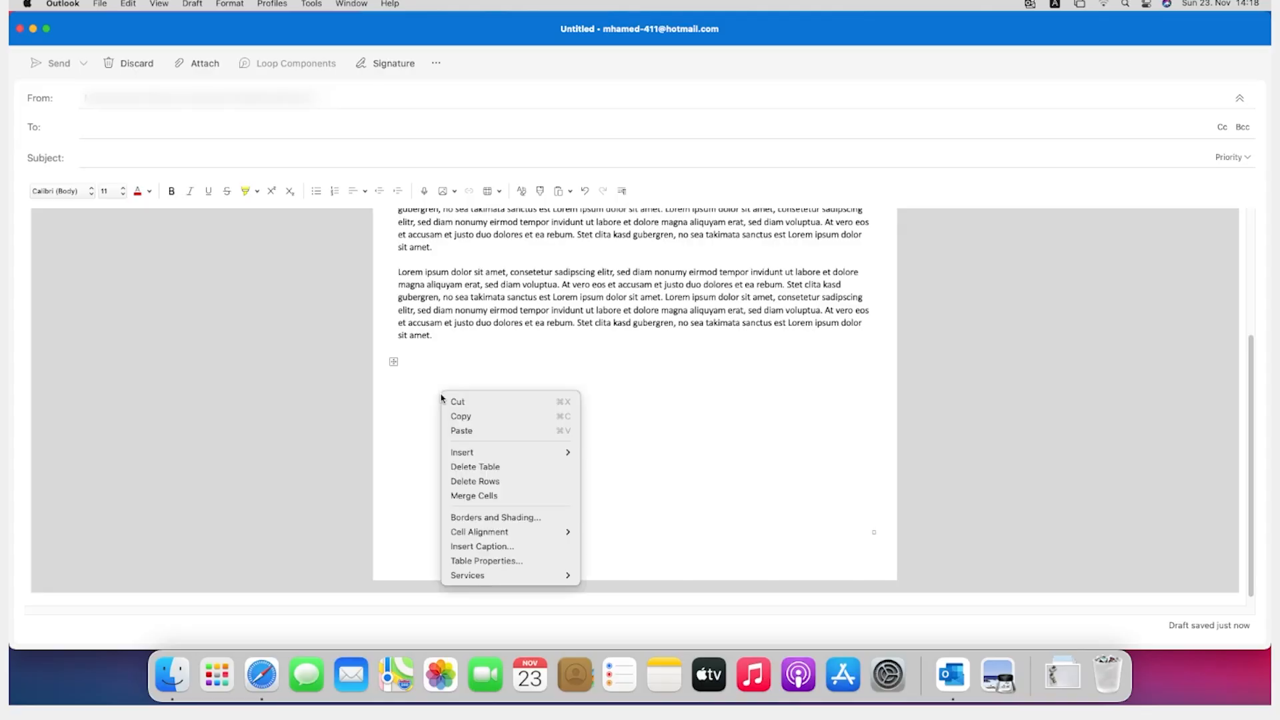
click(441, 399)
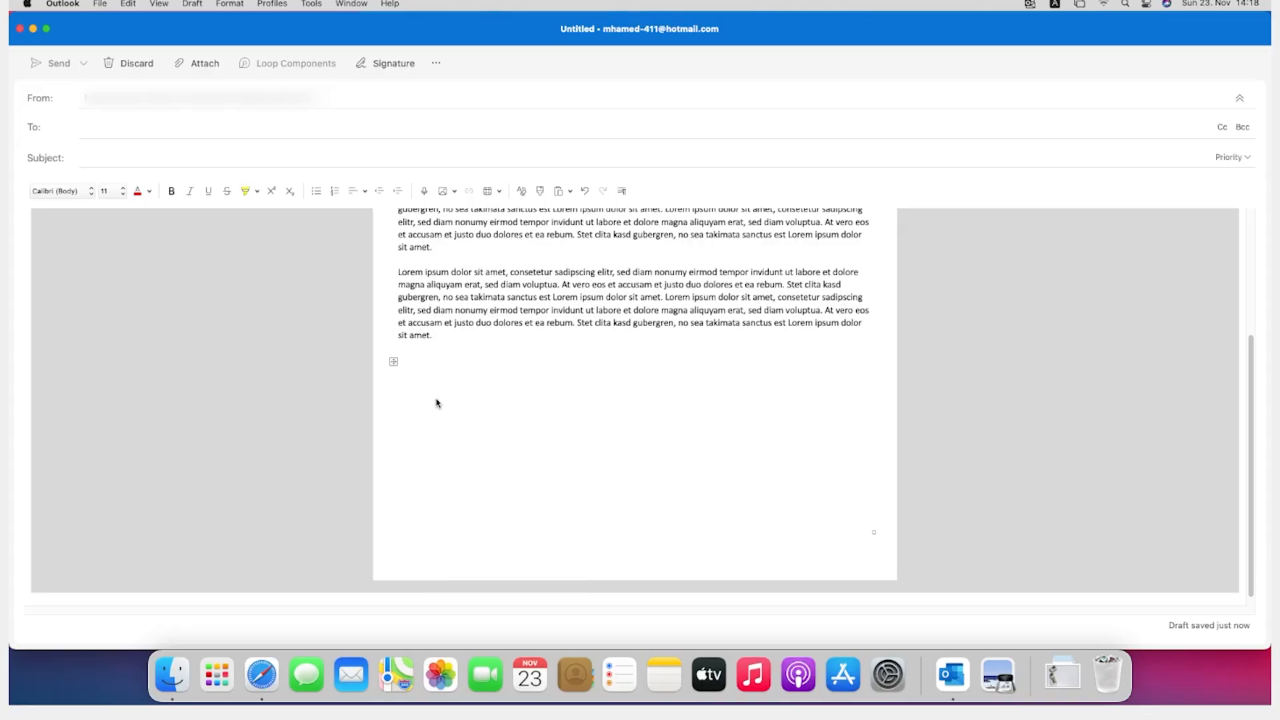
right_click(410, 377)
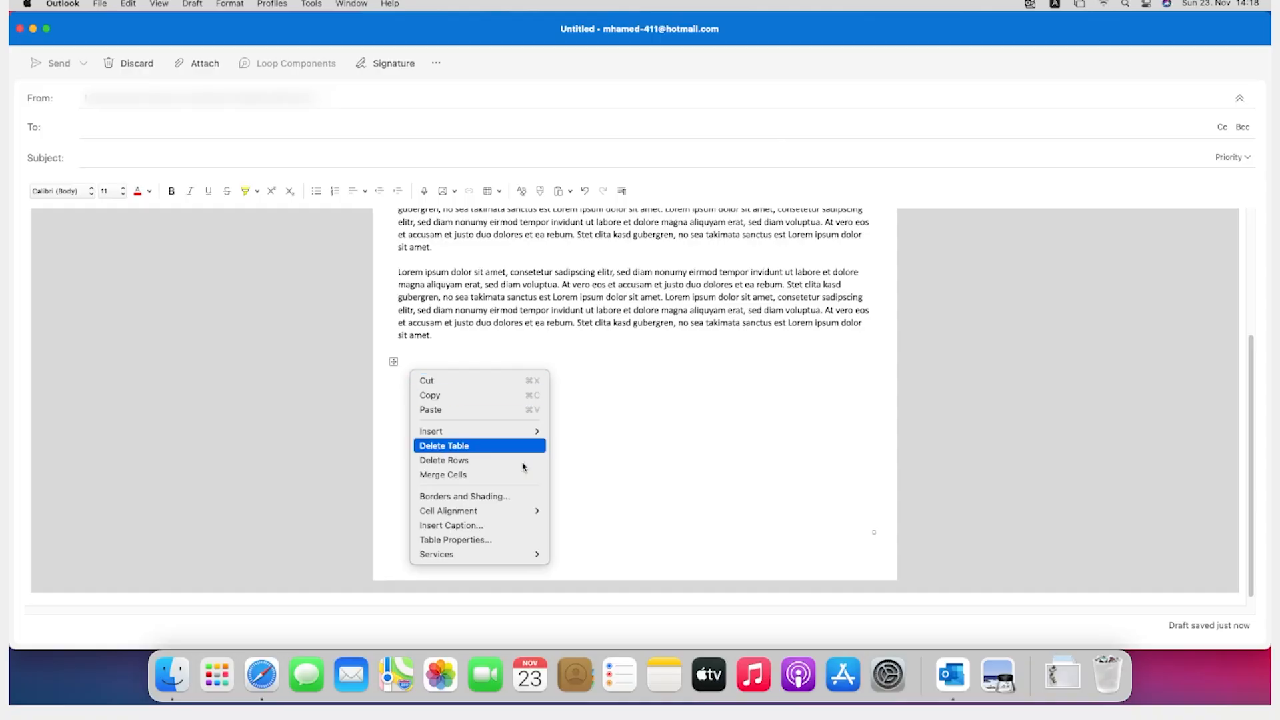
click(477, 496)
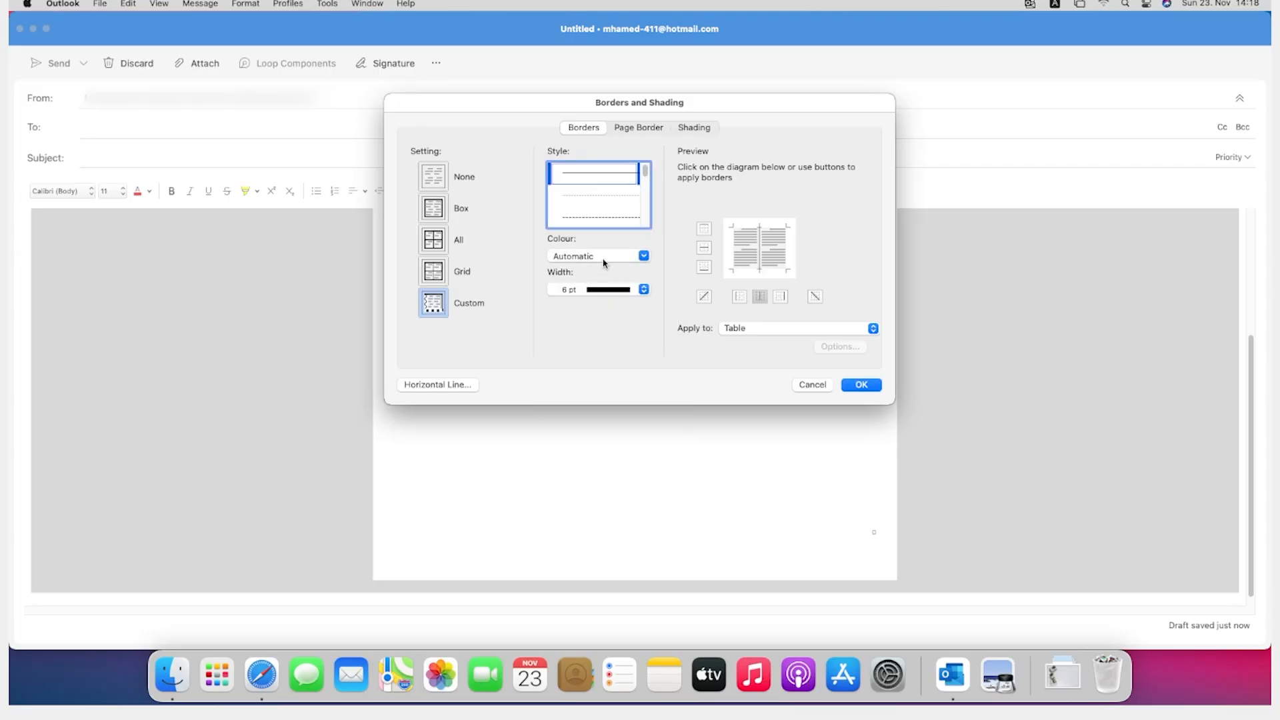
Step: Try to turn the two-column table's divider line white by choosing the white theme colour and applying the border settings
click(604, 262)
click(604, 262)
click(646, 257)
click(647, 260)
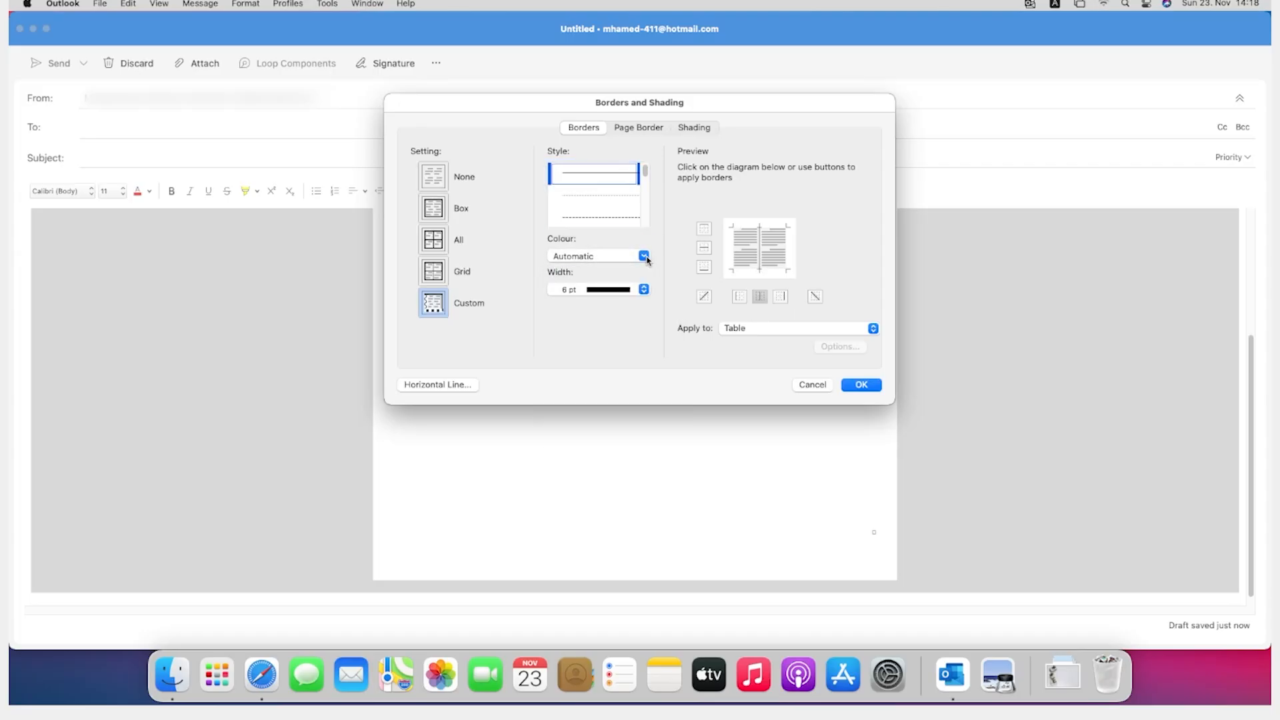
click(645, 257)
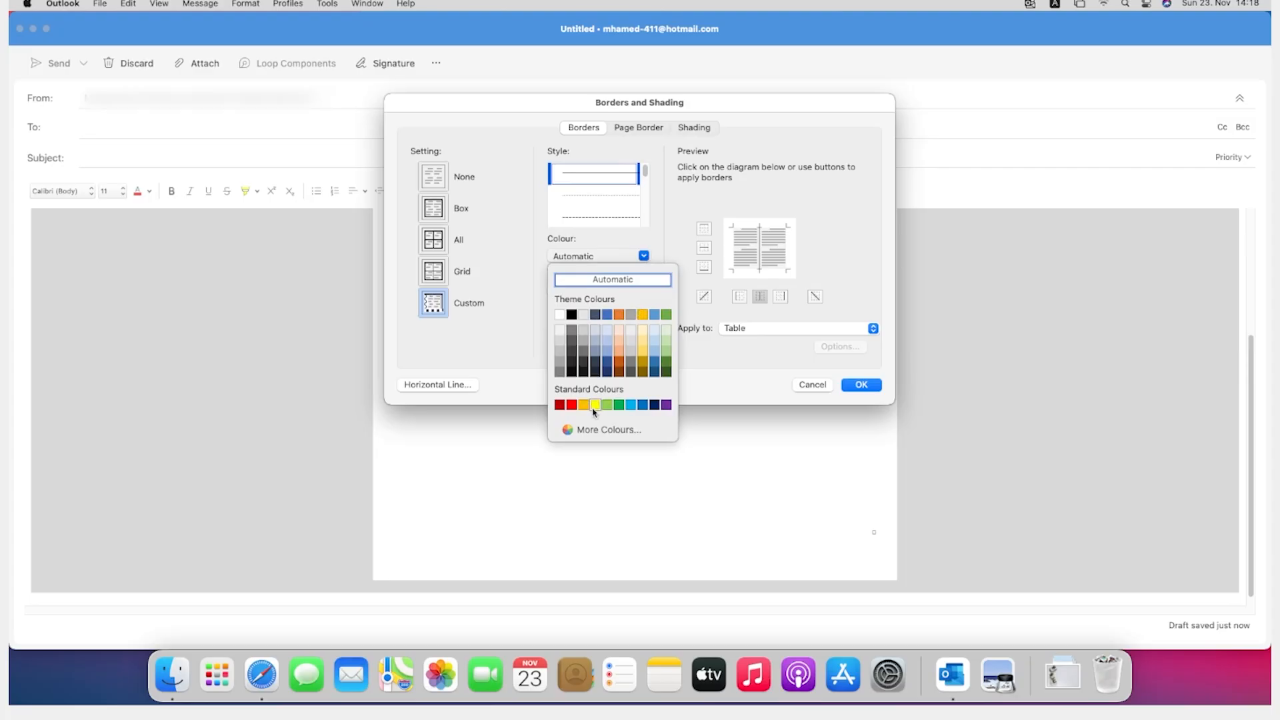
click(560, 318)
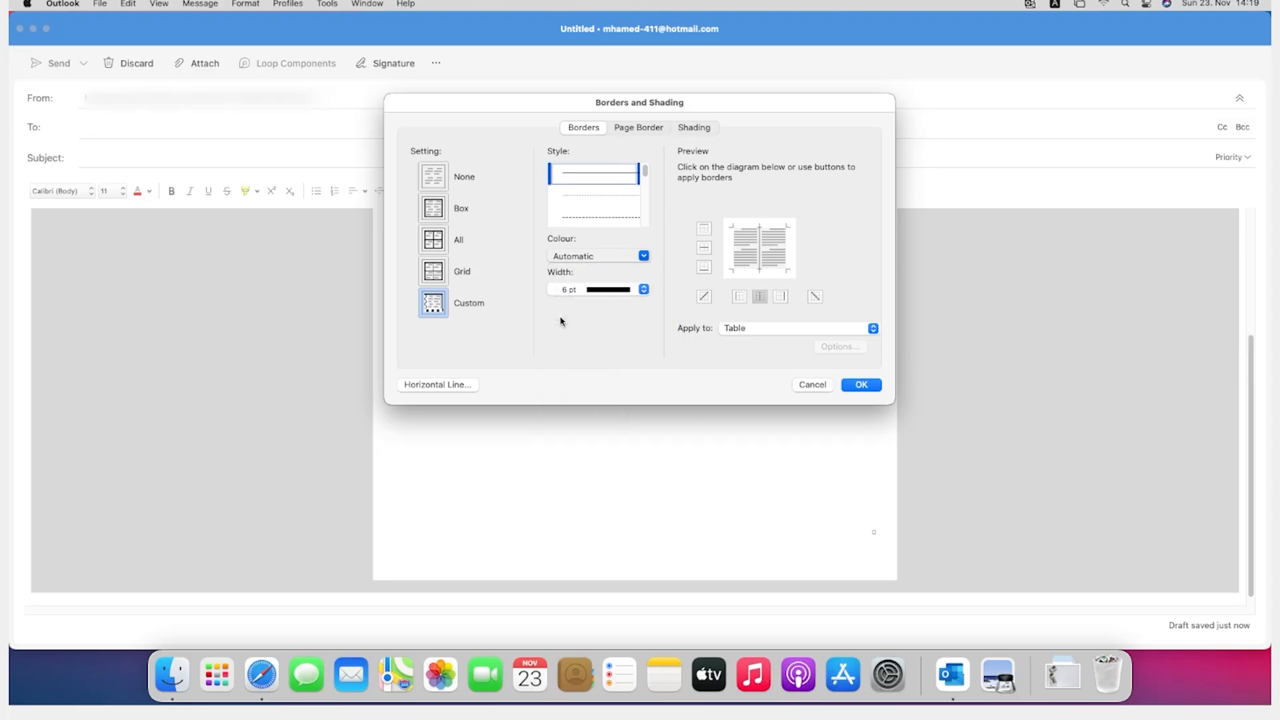
click(860, 385)
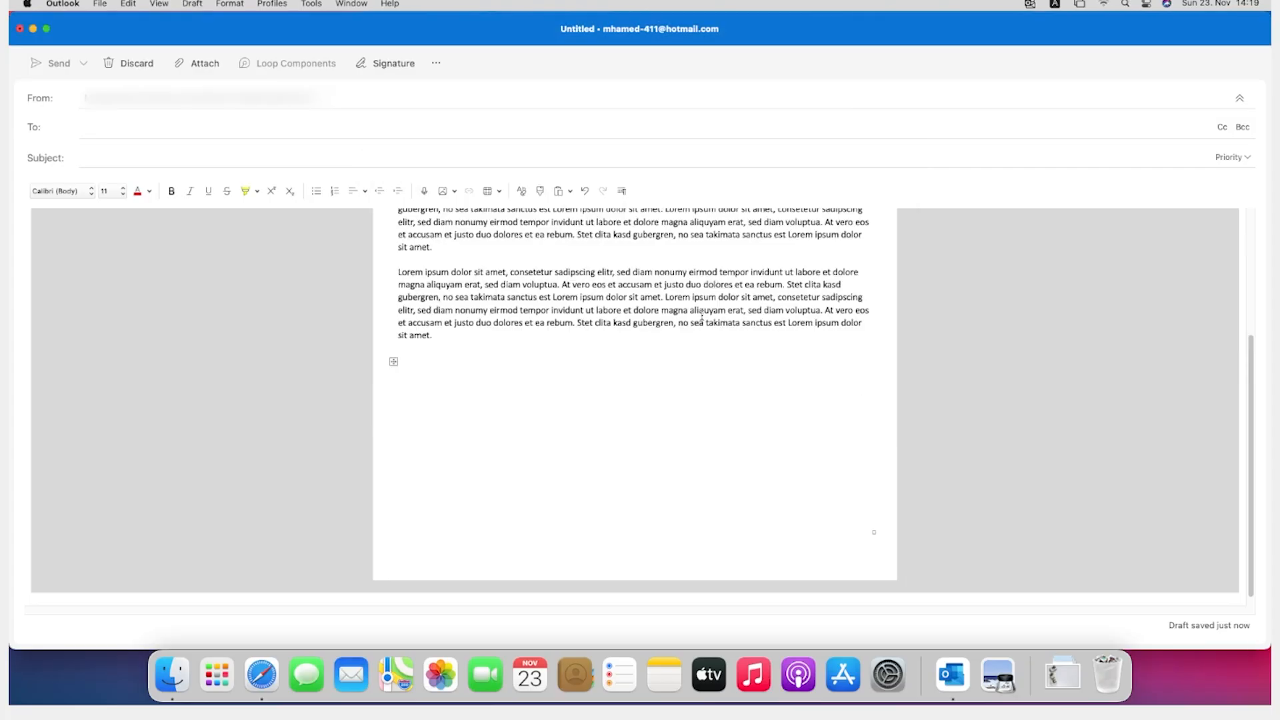
Step: Select the text cells in both columns of the shaded table and reopen the borders and shading settings
scroll(646, 450, up, 1)
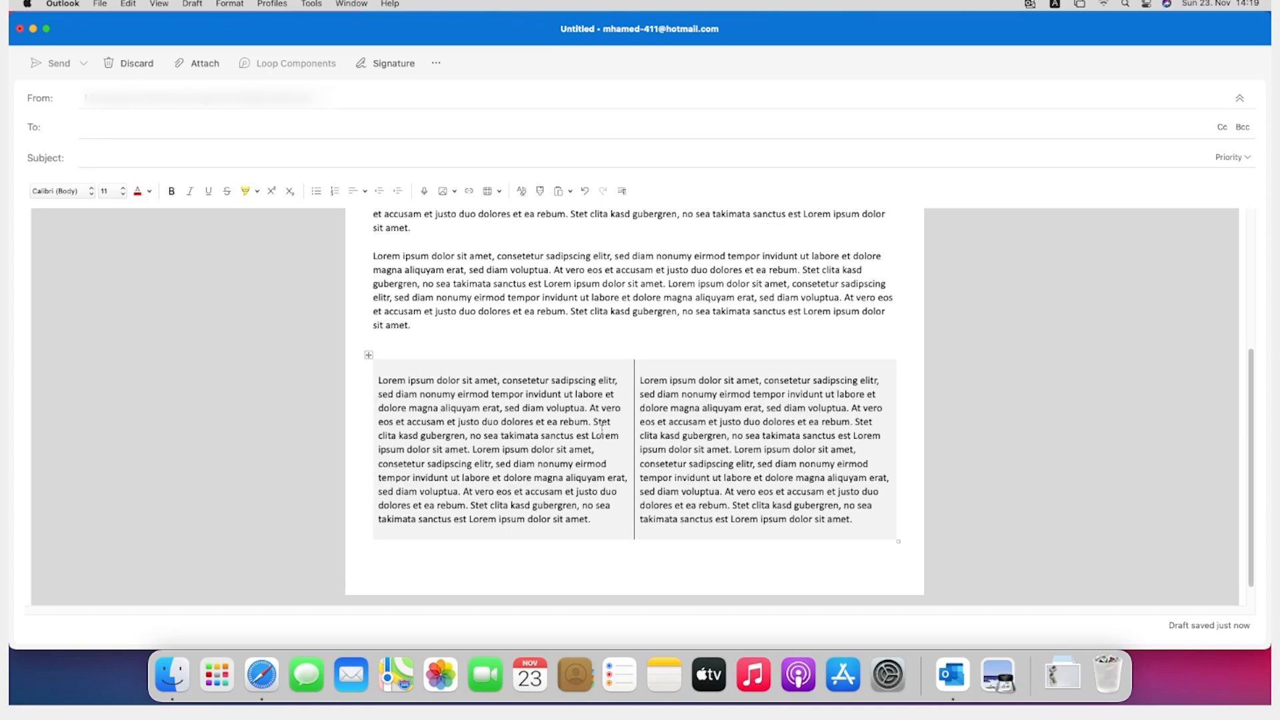
scroll(603, 430, down, 3)
drag(680, 504, 500, 391)
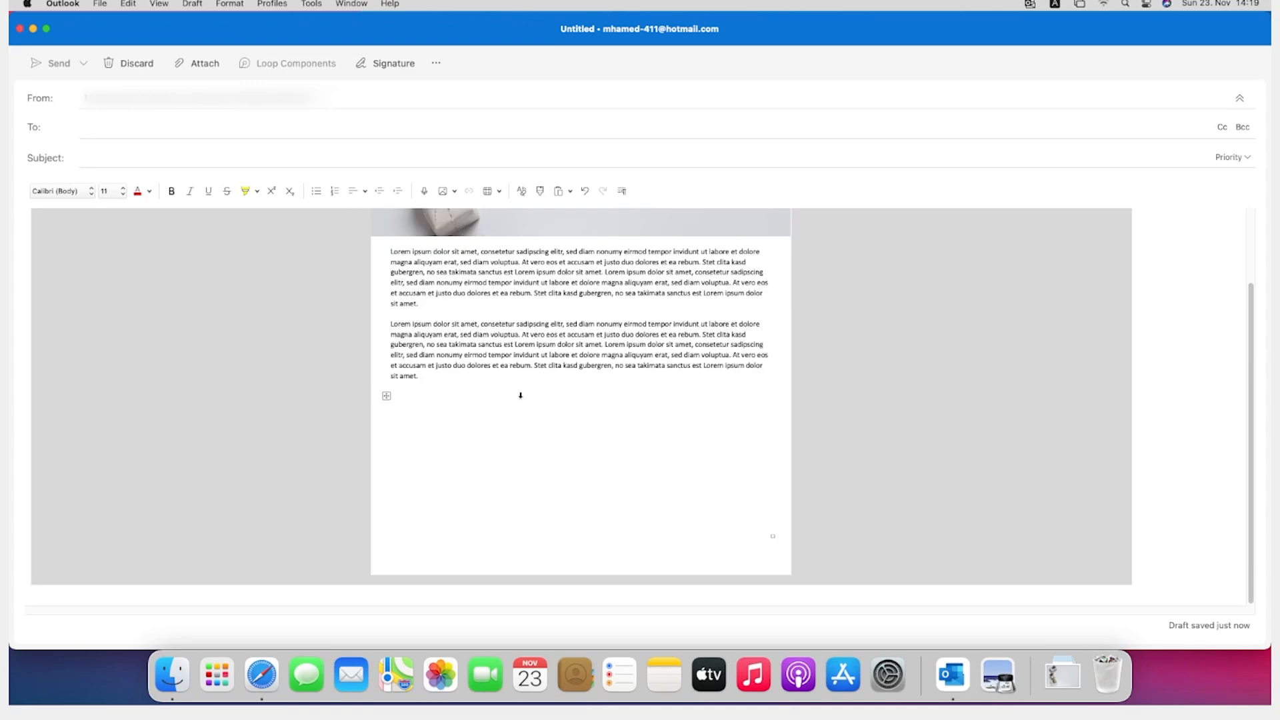
click(490, 192)
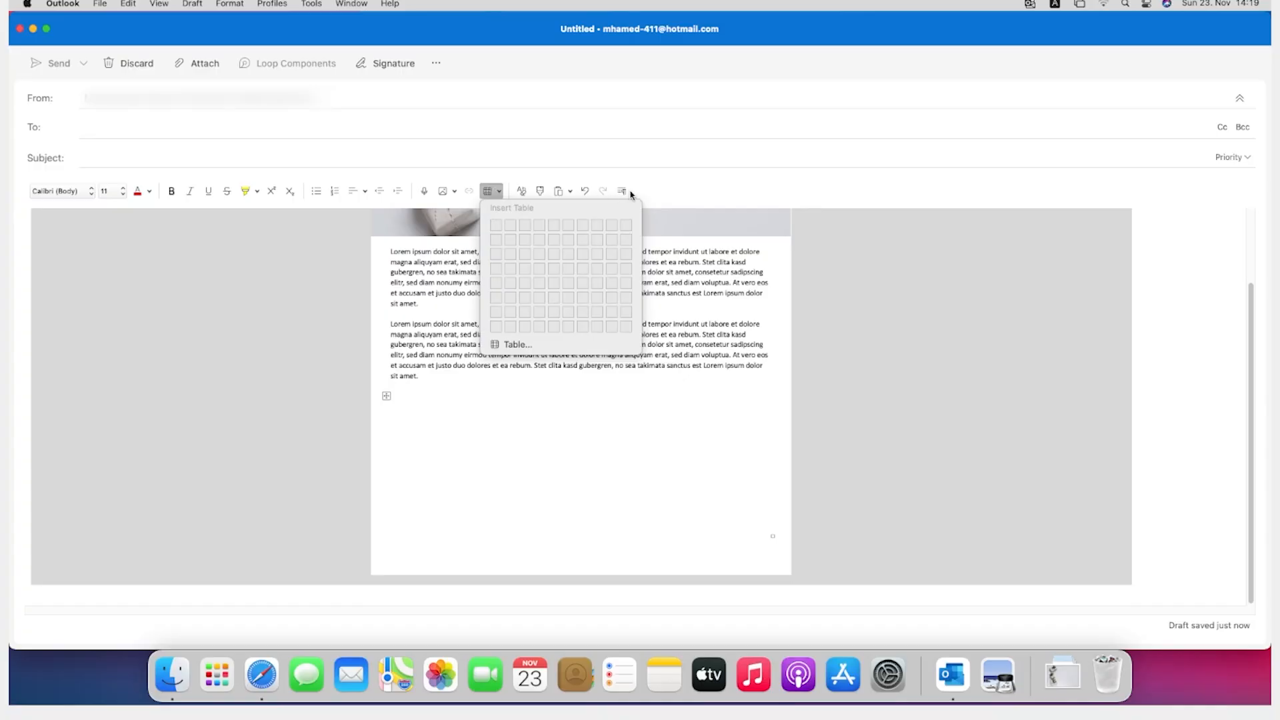
click(658, 195)
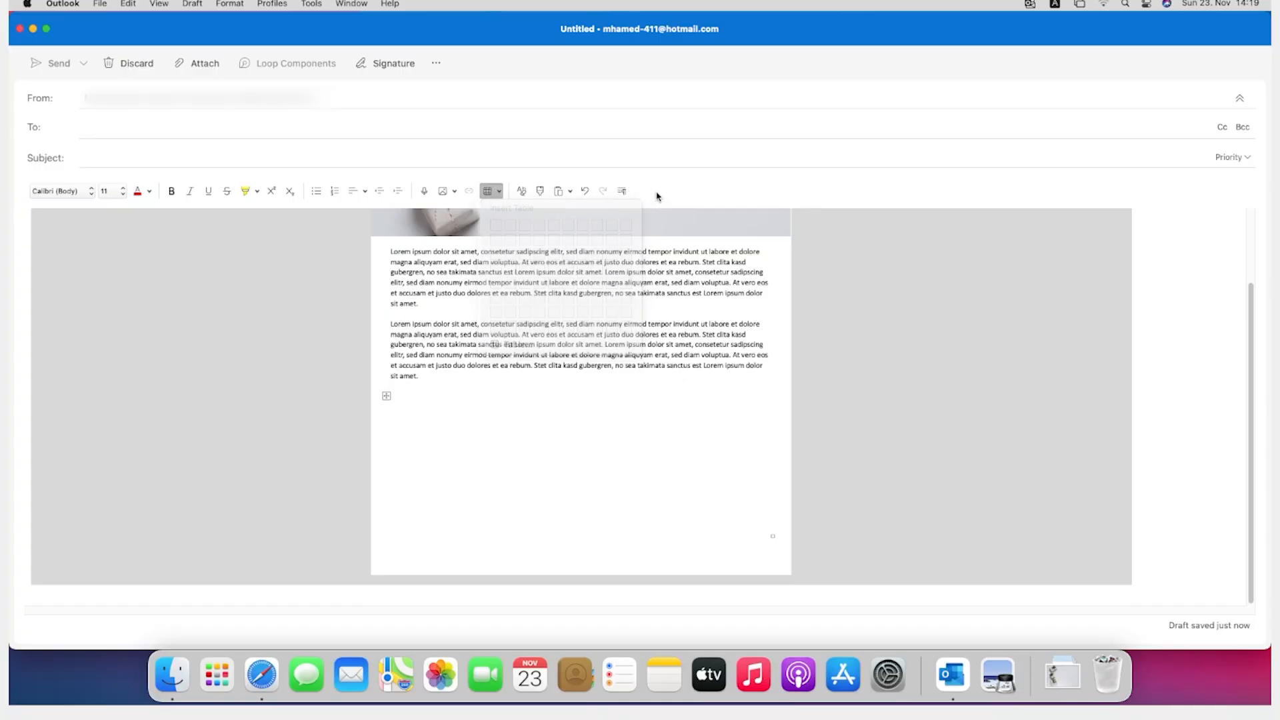
right_click(436, 441)
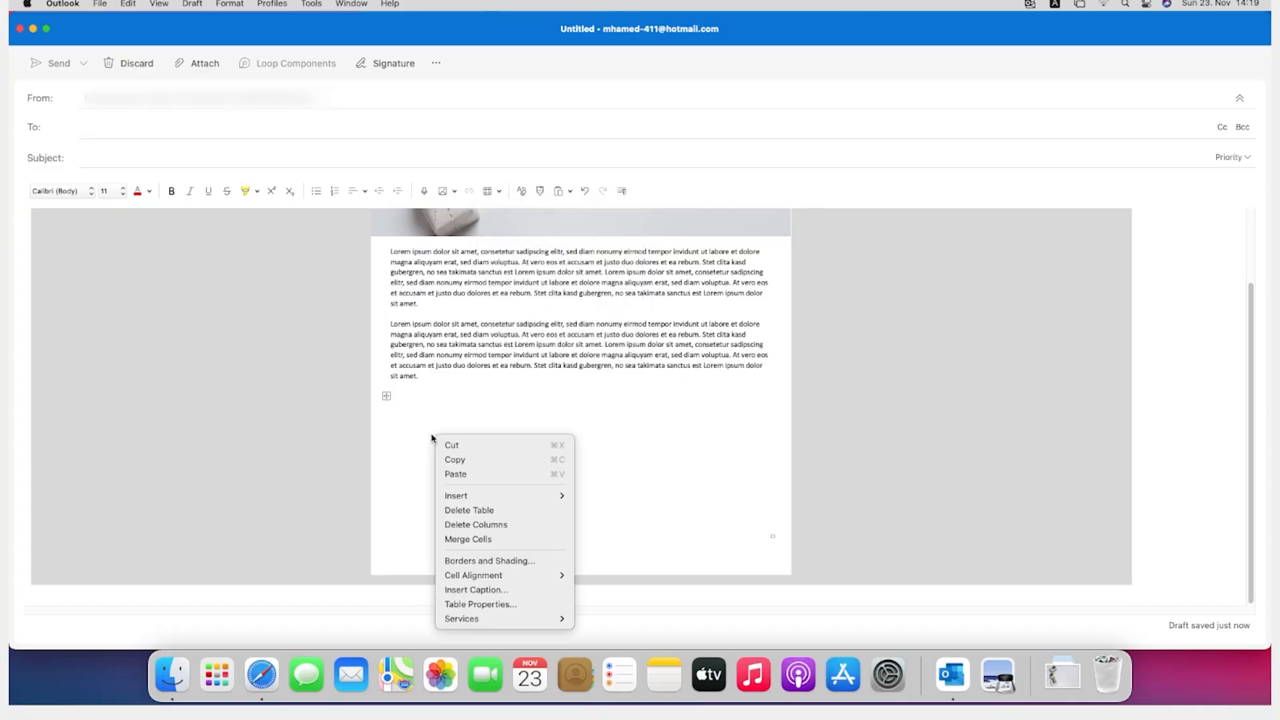
click(418, 420)
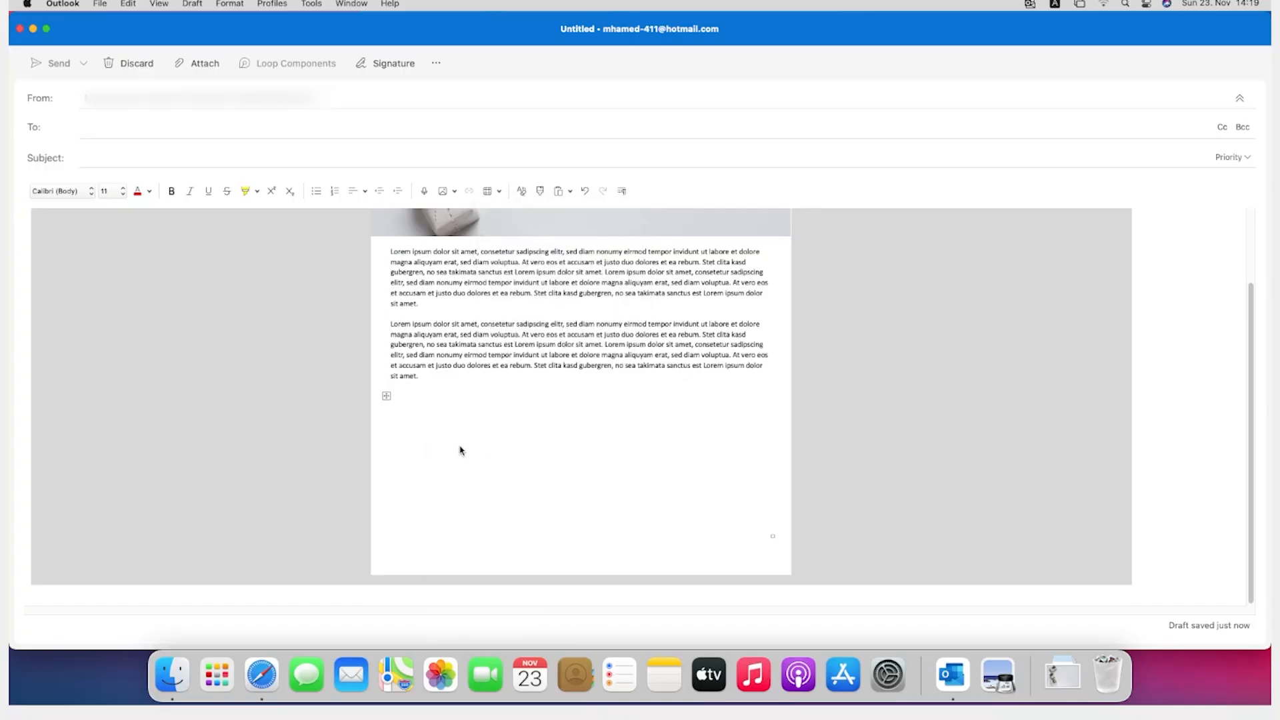
right_click(509, 452)
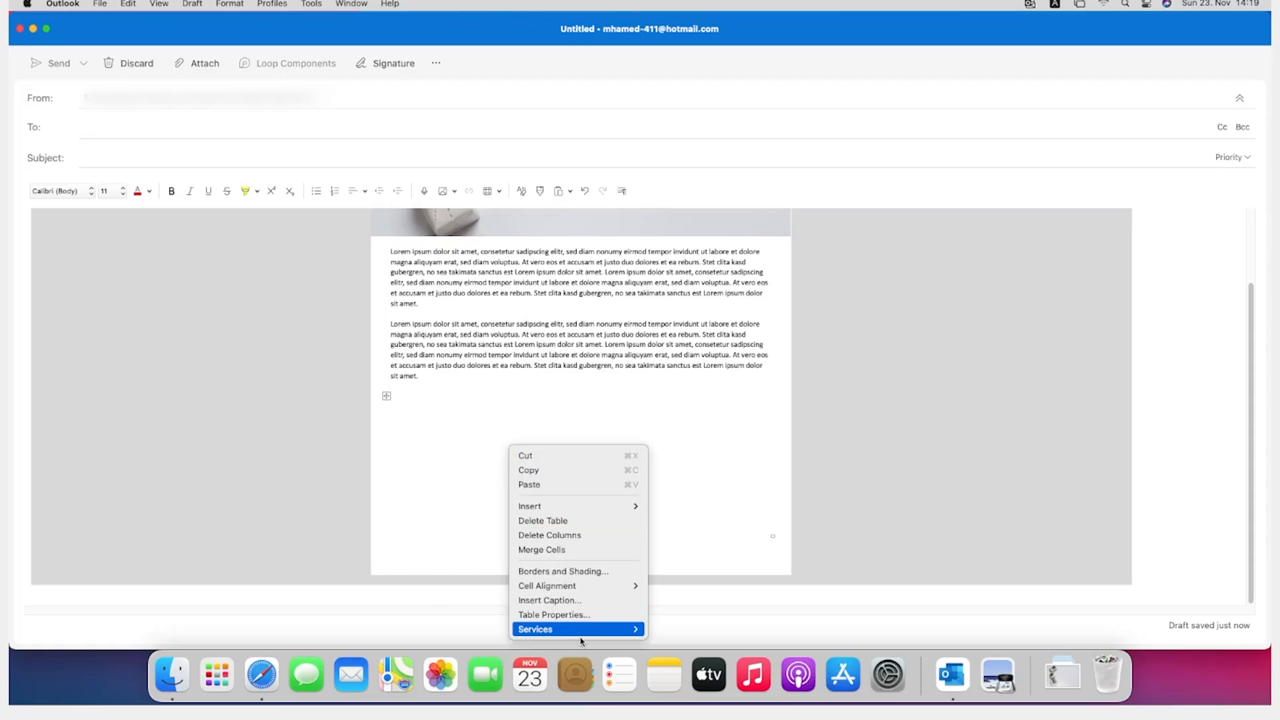
click(576, 571)
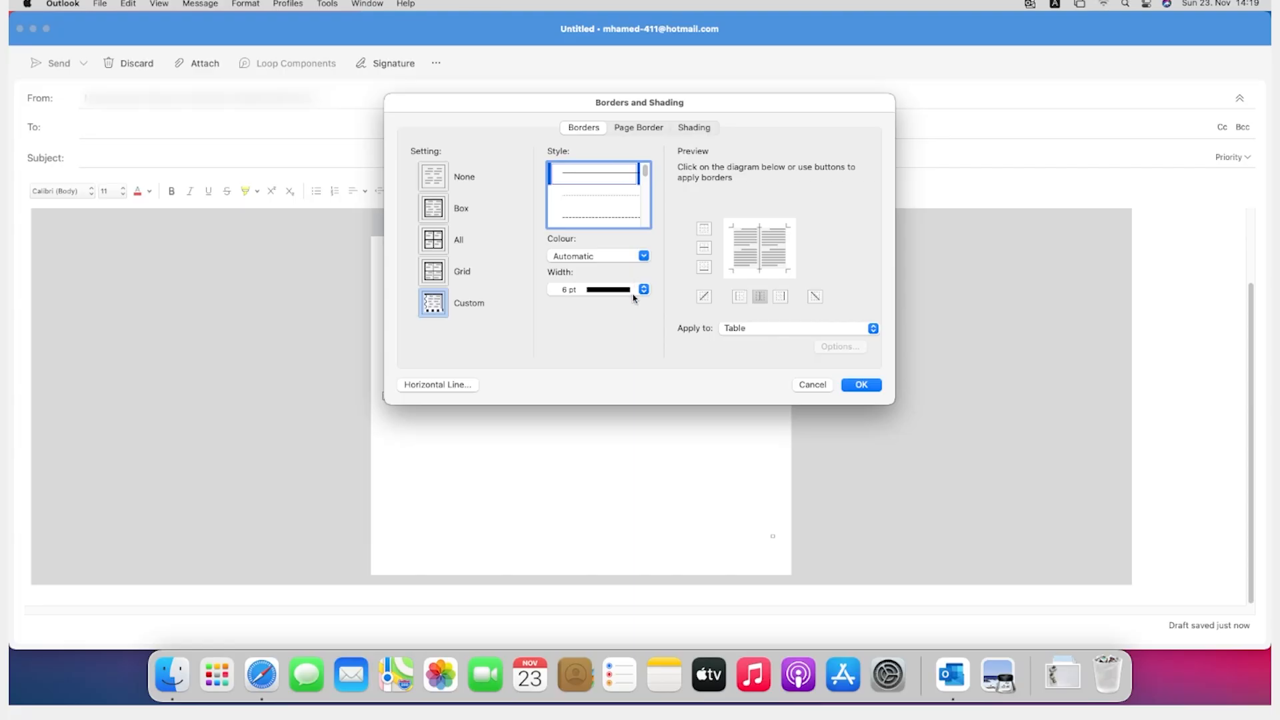
Step: Draw the inside vertical border between the two columns with a 6 pt line in the automatic colour
click(738, 300)
click(779, 299)
click(780, 300)
click(759, 300)
click(739, 300)
click(759, 298)
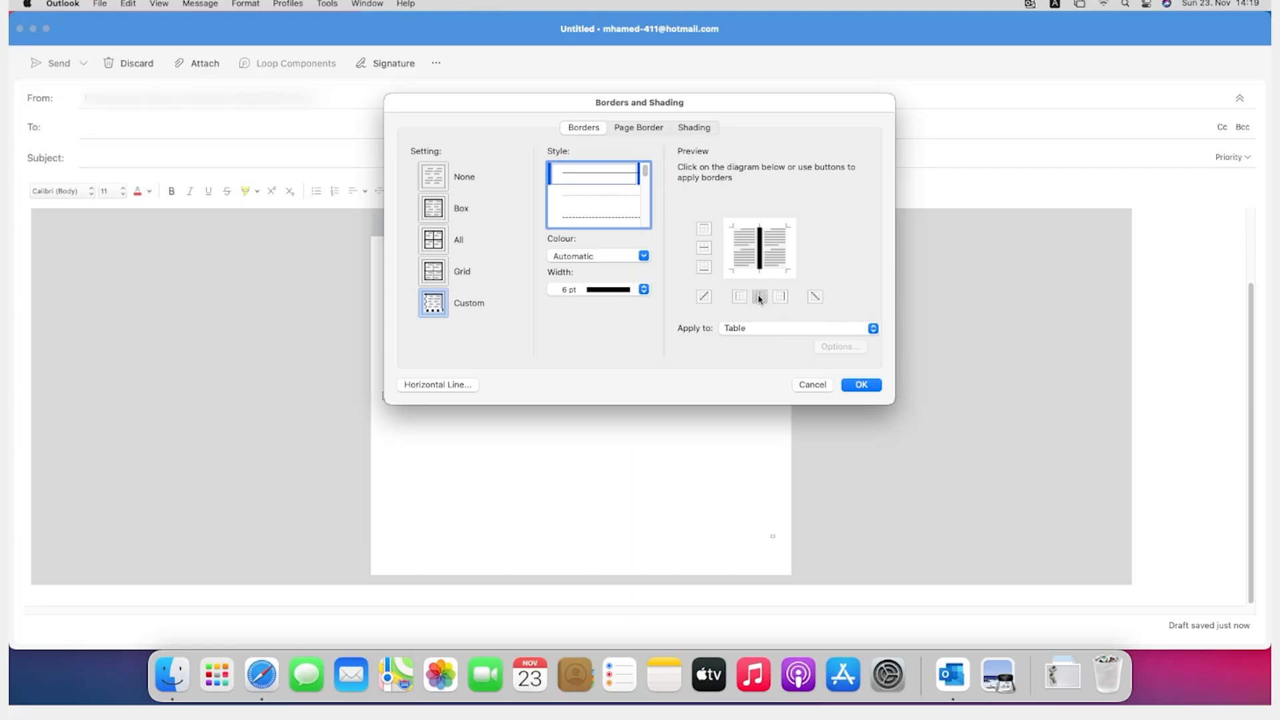
Step: Choose white as the line colour, redraw the inside vertical border at 6 pt and apply the settings to the table
click(627, 259)
click(627, 260)
click(625, 260)
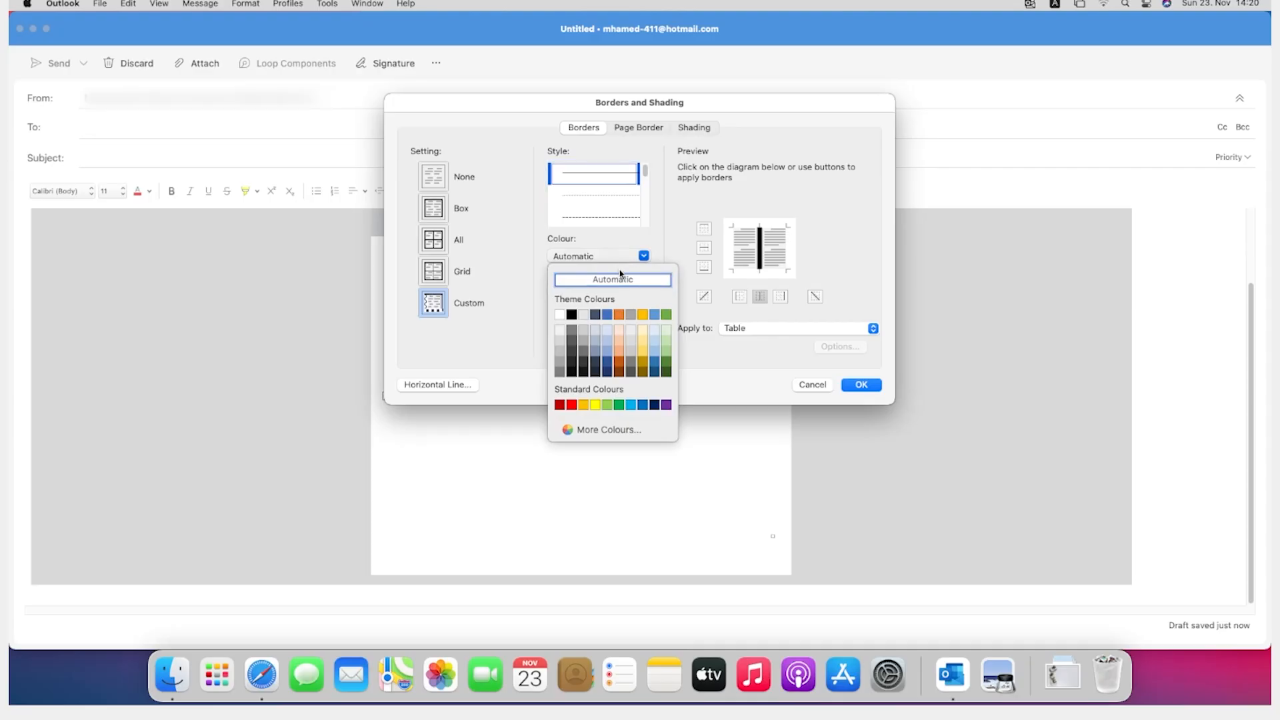
click(559, 315)
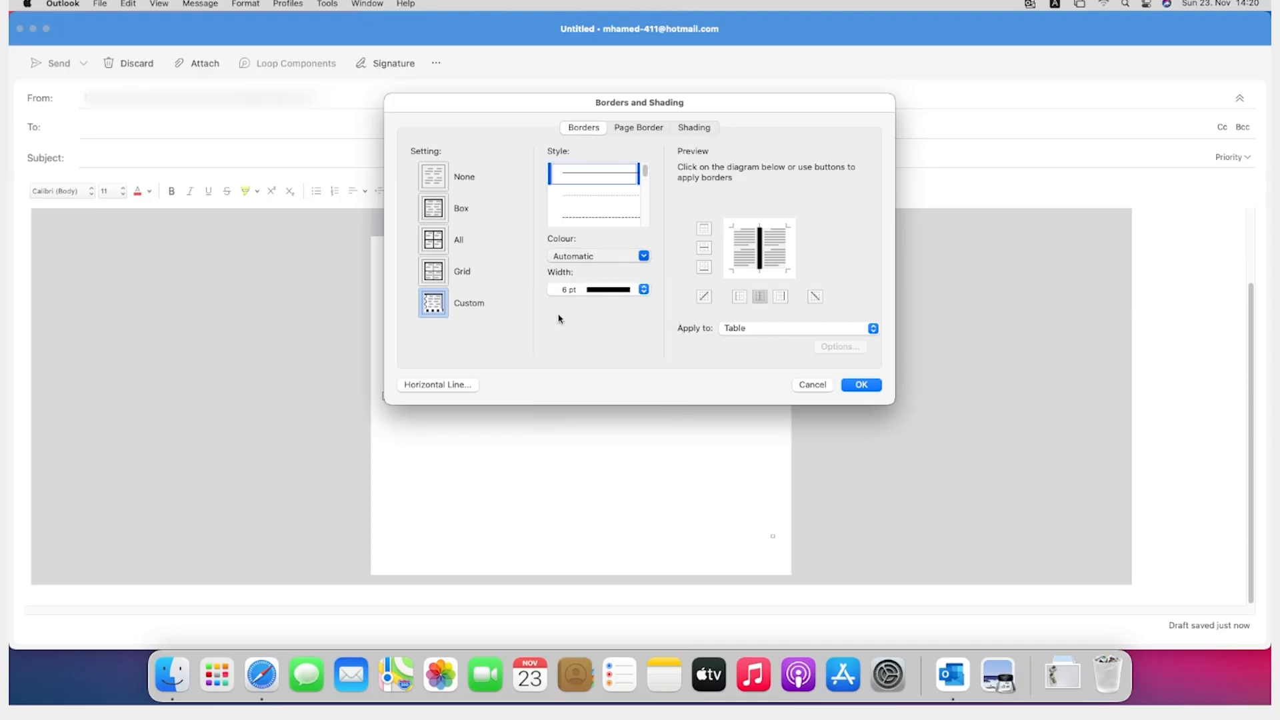
click(759, 297)
click(742, 298)
click(760, 297)
click(739, 297)
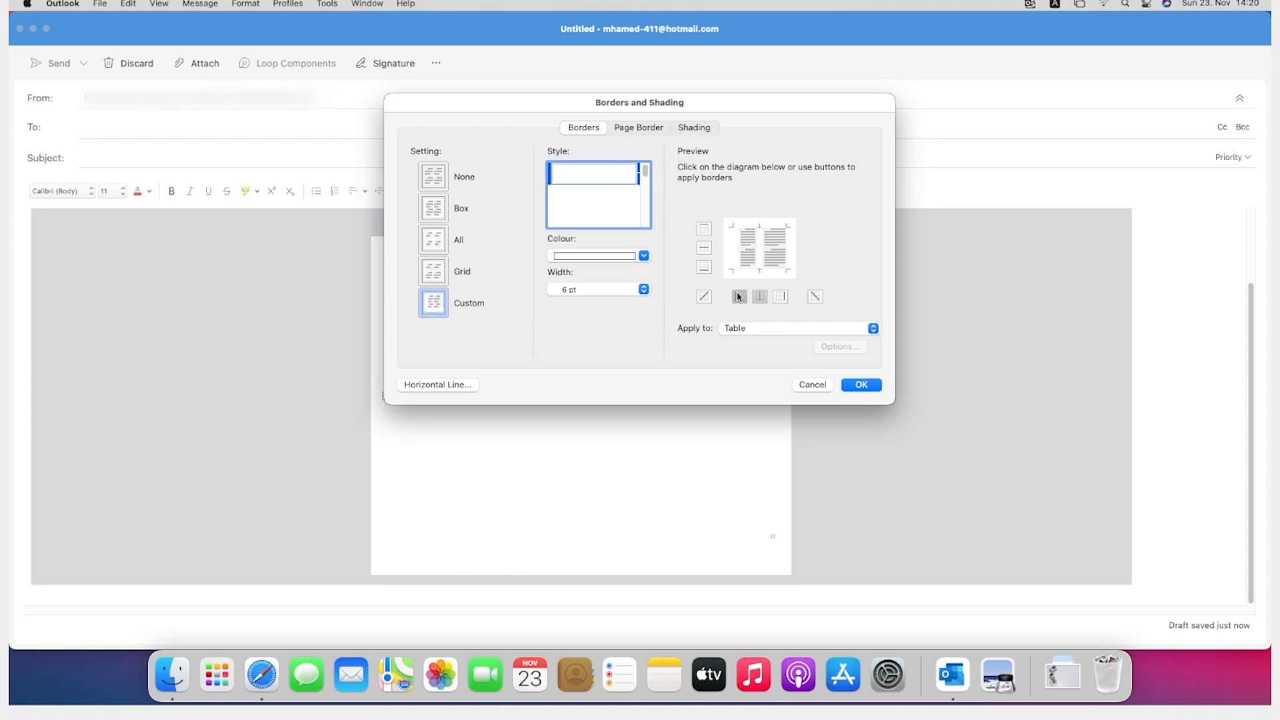
click(857, 386)
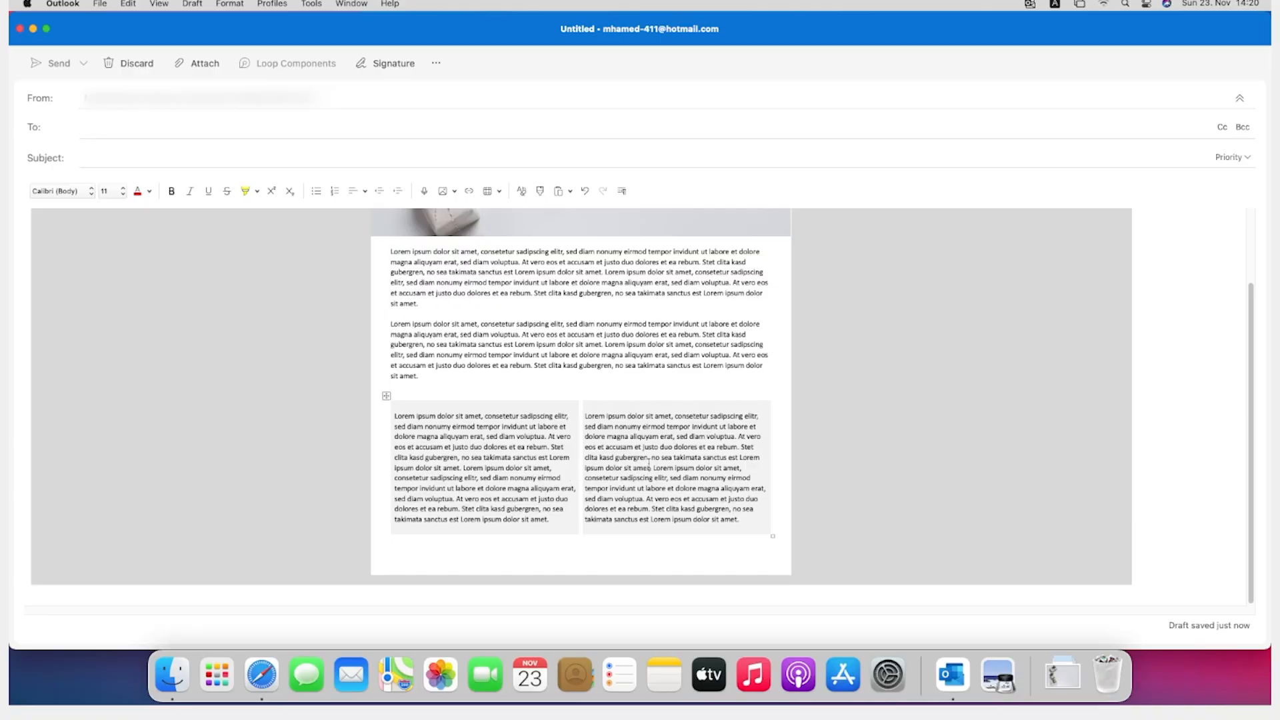
Step: Open the cell options for the text cells in both columns and stop their margins from matching the whole table
click(437, 408)
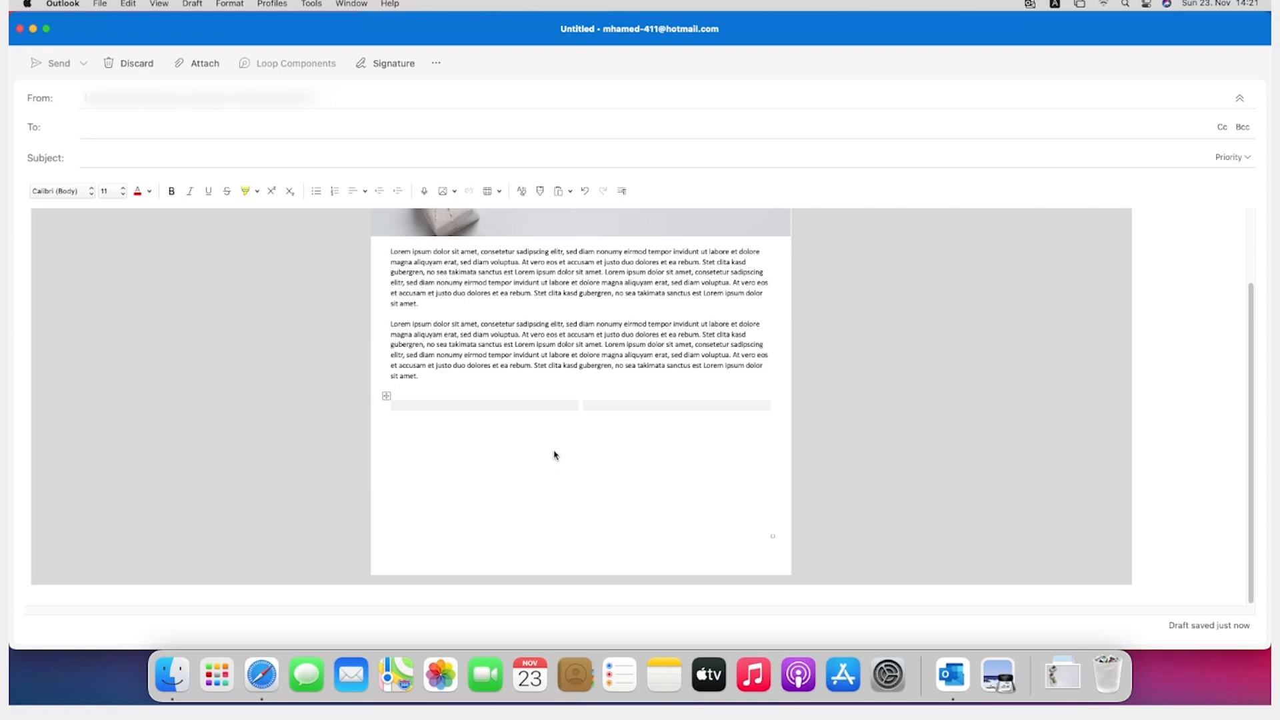
right_click(554, 454)
click(572, 470)
right_click(531, 450)
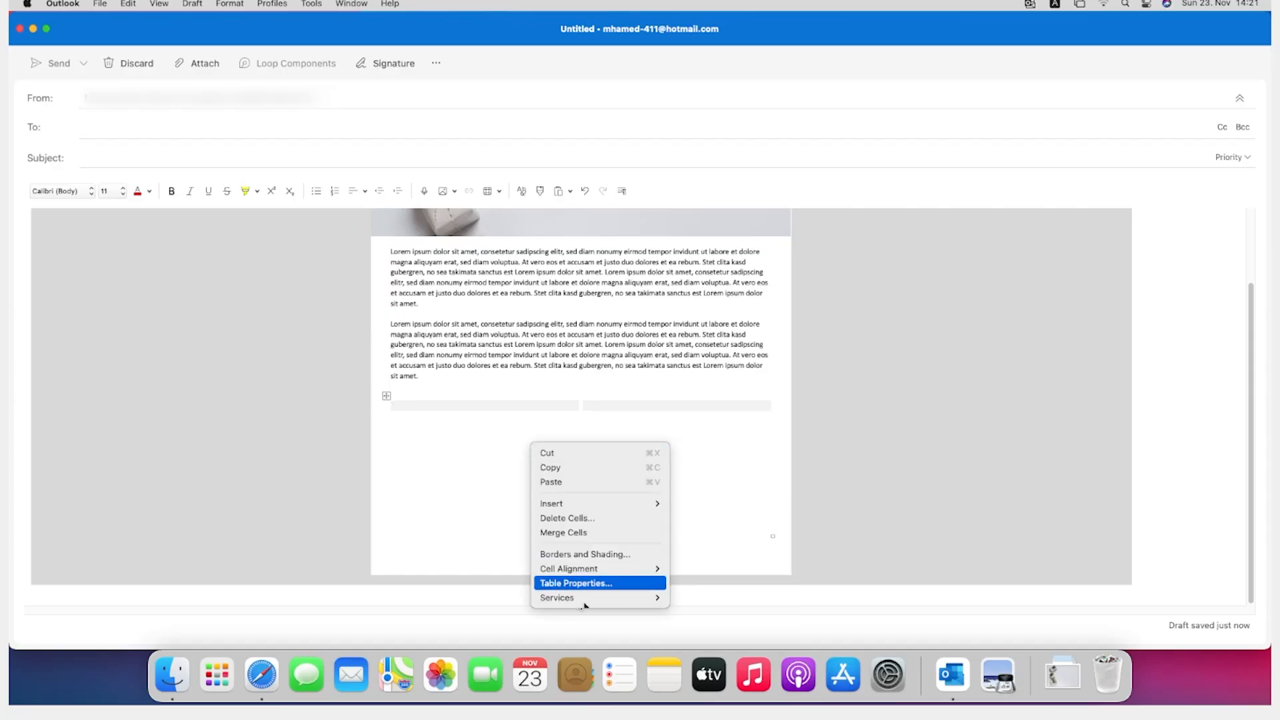
mouse_move(577, 602)
click(584, 584)
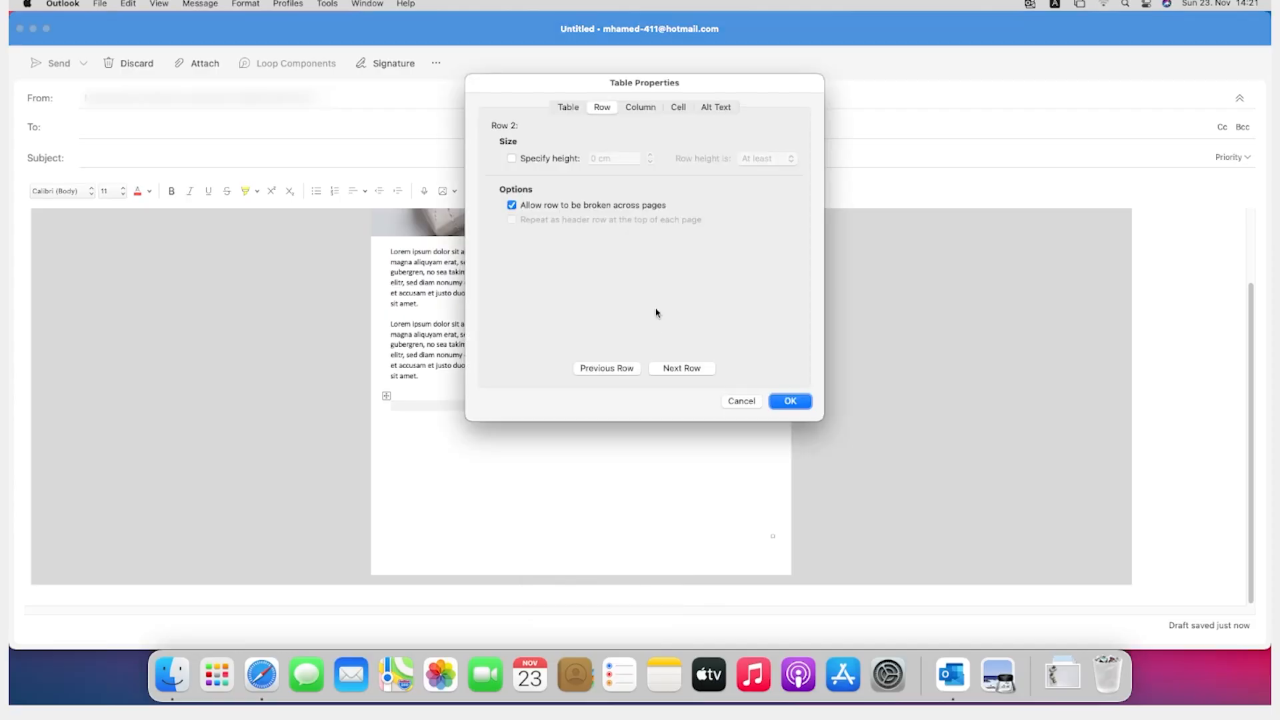
click(678, 108)
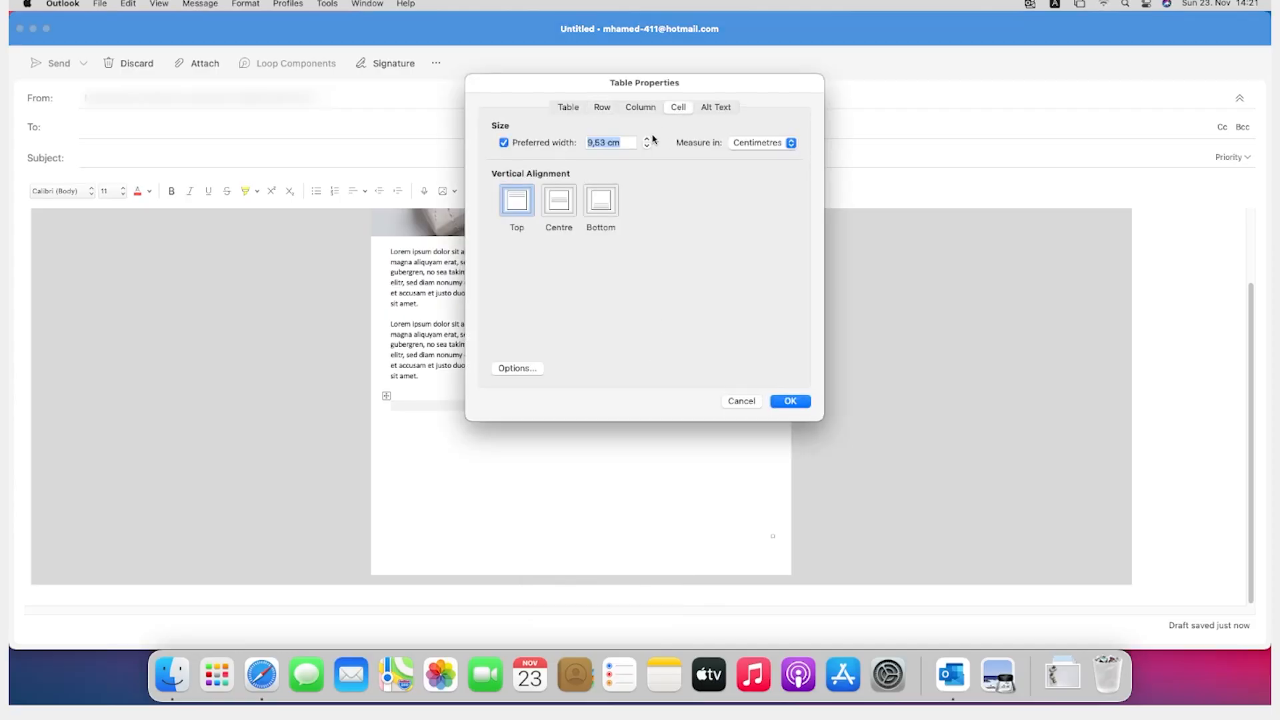
click(517, 369)
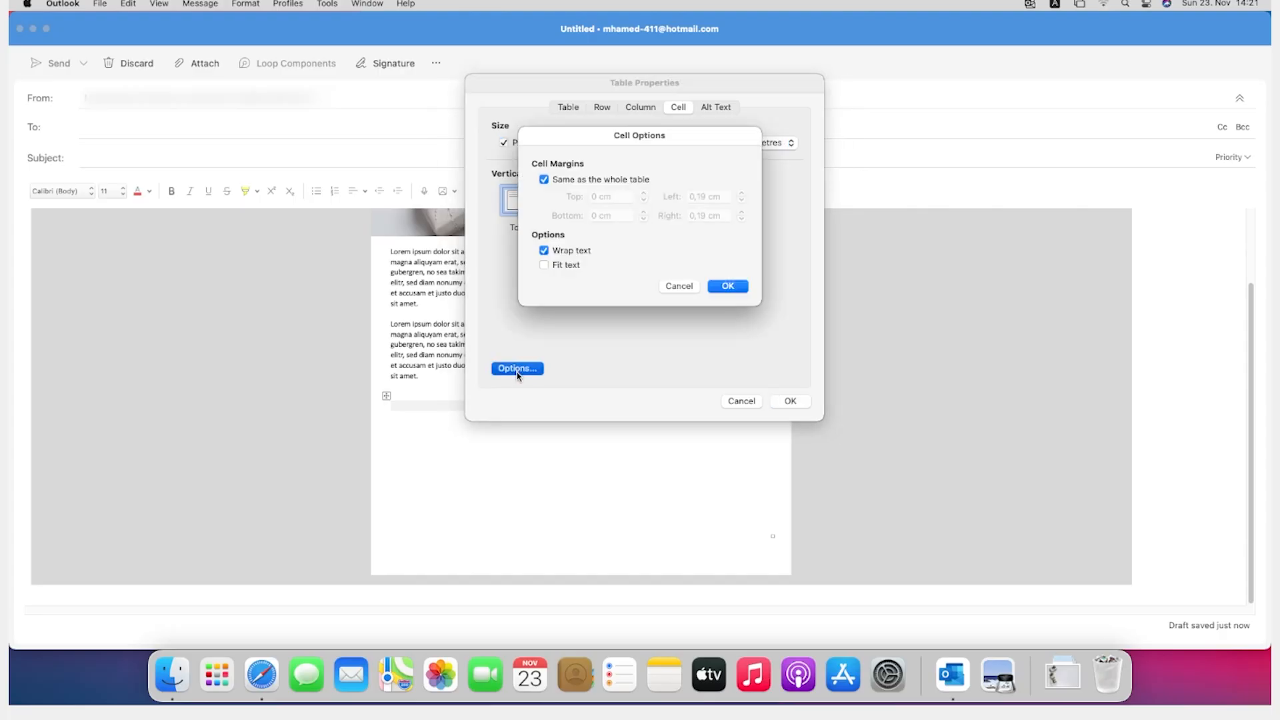
click(544, 180)
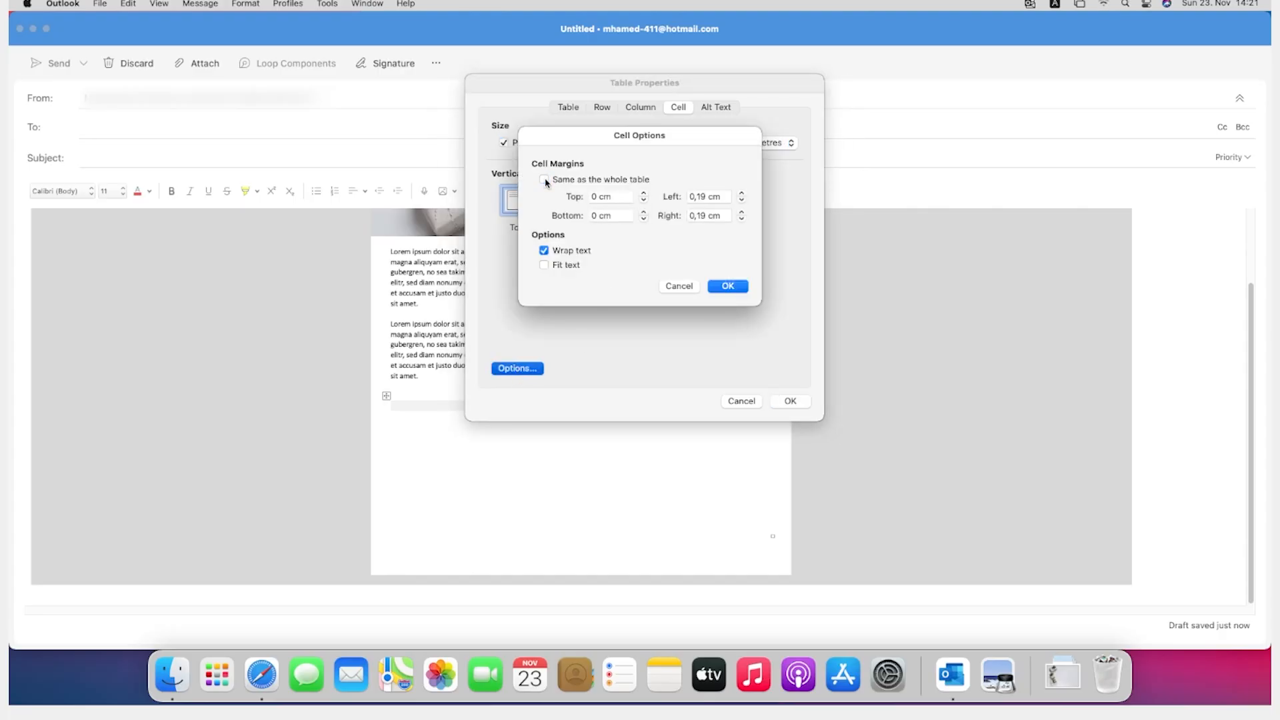
Step: Increase the top and bottom margins of the selected text cells
click(644, 194)
click(644, 194)
click(644, 194)
click(644, 194)
click(644, 193)
click(644, 194)
click(644, 193)
click(645, 212)
click(644, 212)
click(644, 212)
click(644, 200)
click(644, 212)
click(644, 212)
click(644, 212)
click(644, 212)
click(644, 212)
click(644, 212)
click(644, 212)
click(644, 194)
Step: Increase the left and right margins of the selected text cells and apply the table properties
click(742, 193)
click(741, 193)
click(741, 193)
click(741, 193)
click(741, 193)
click(740, 200)
click(741, 212)
click(742, 212)
click(742, 212)
click(742, 212)
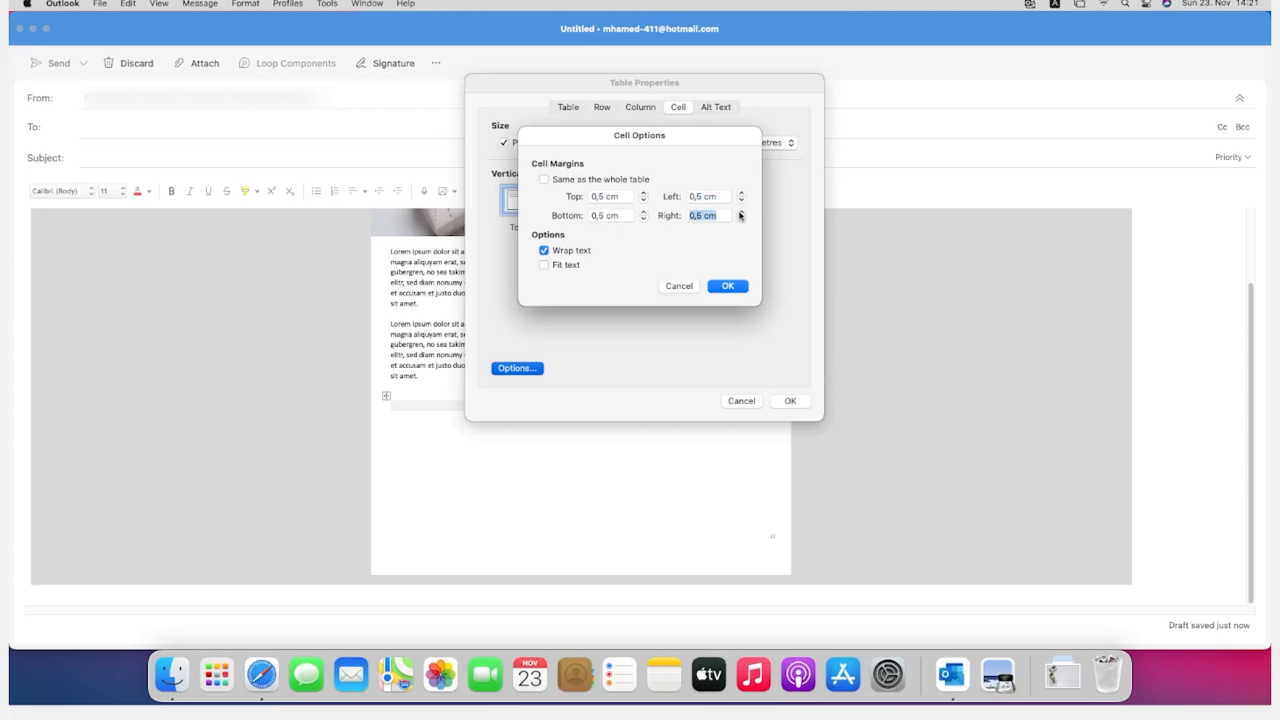
click(720, 285)
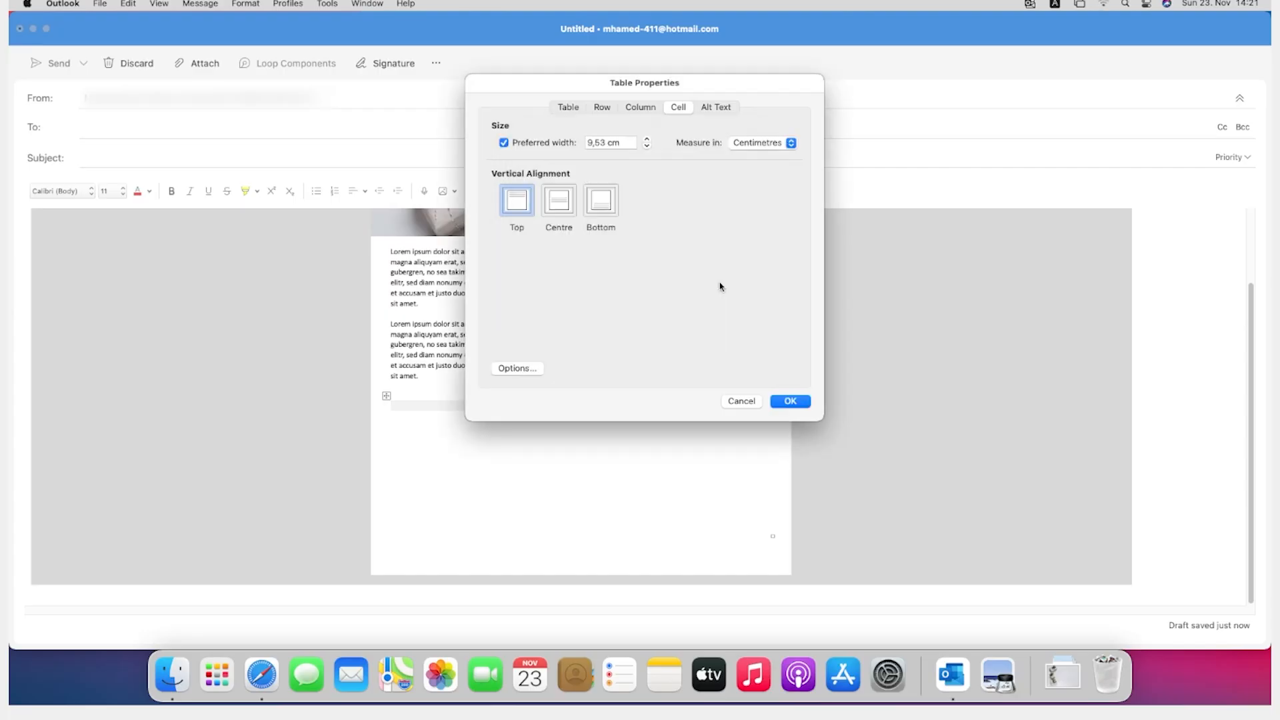
click(786, 400)
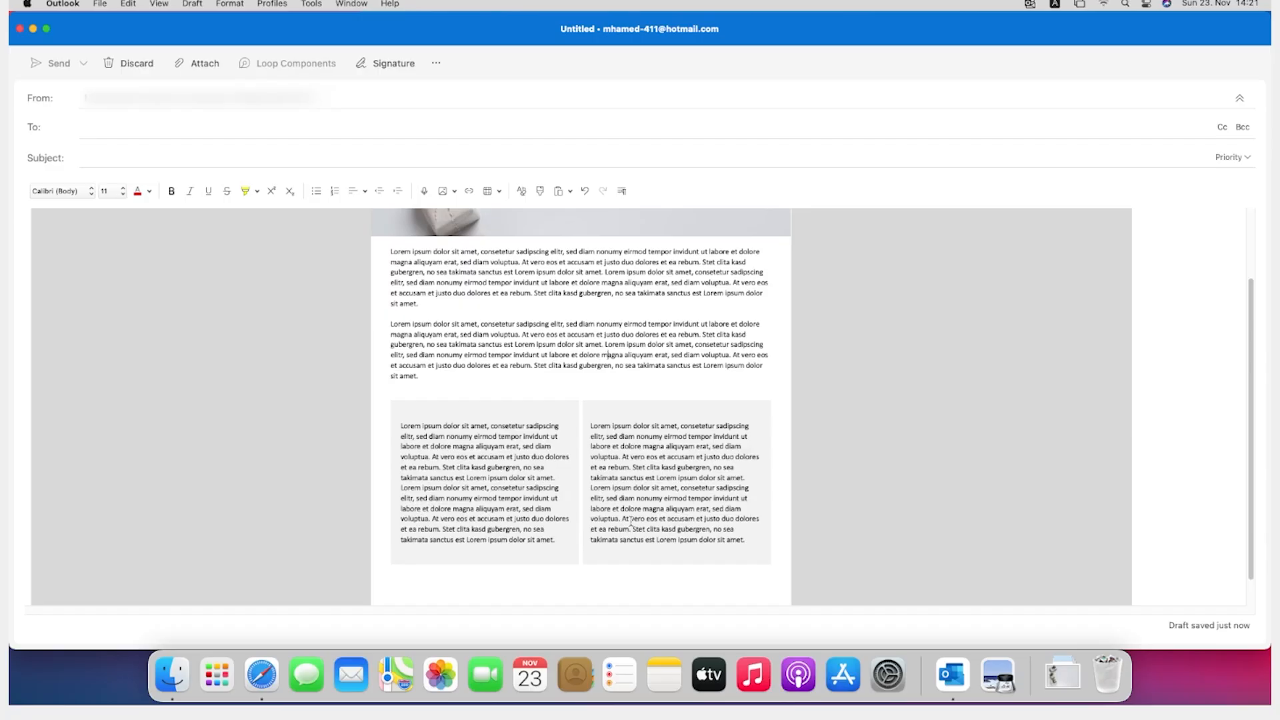
Step: Insert the christmas jpg picture from Downloads above the text in the left column of the shaded table
click(489, 412)
click(447, 193)
click(459, 222)
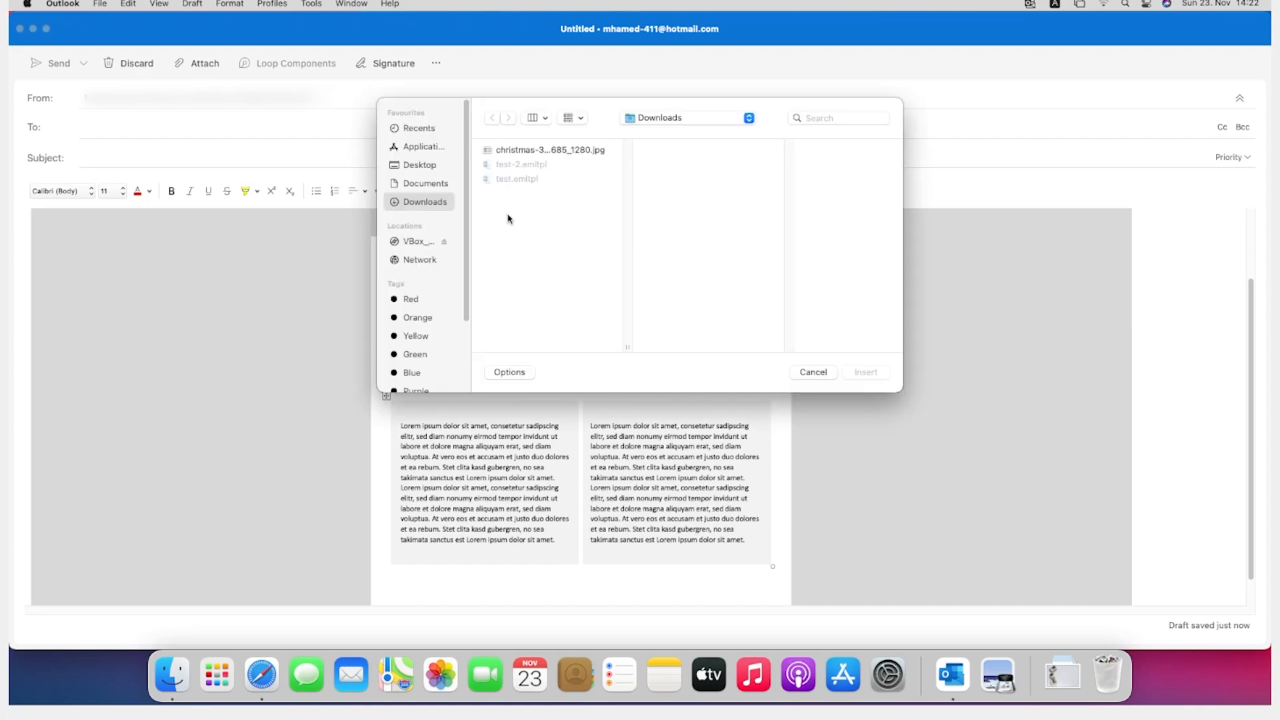
click(524, 151)
click(865, 372)
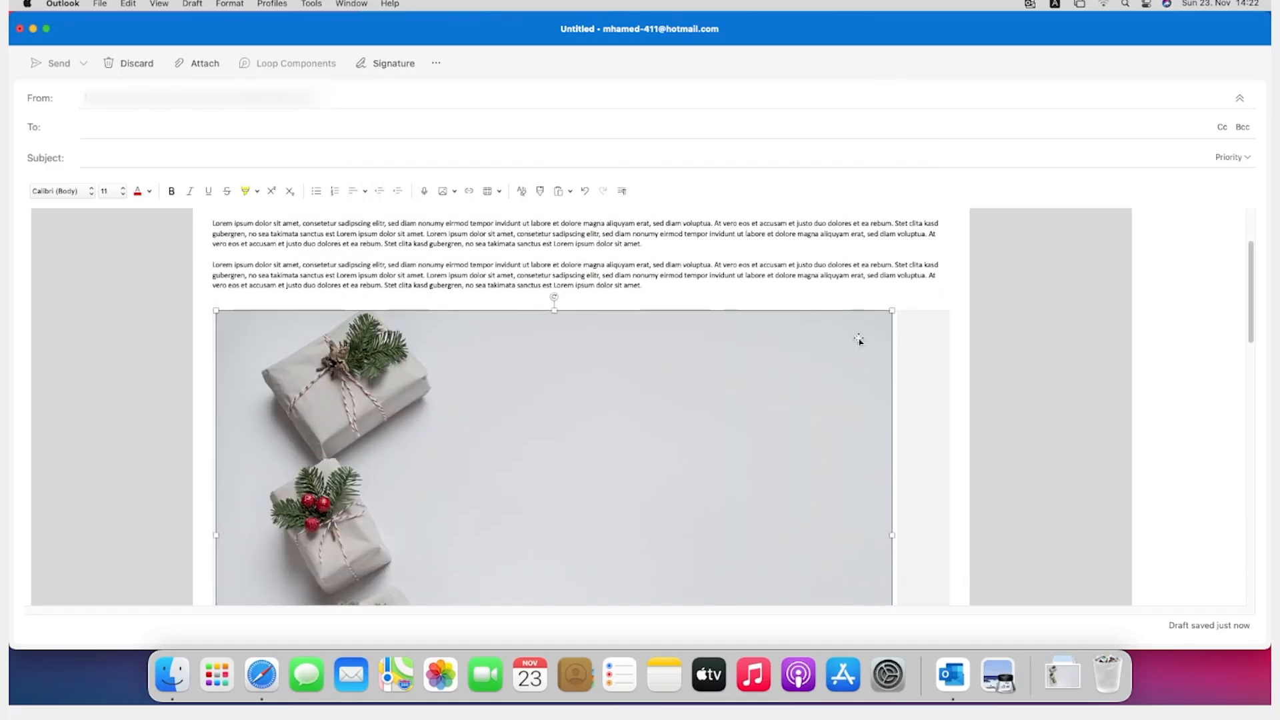
Step: Set the width of the christmas picture in the left column to 9 cm with the aspect ratio locked
right_click(700, 375)
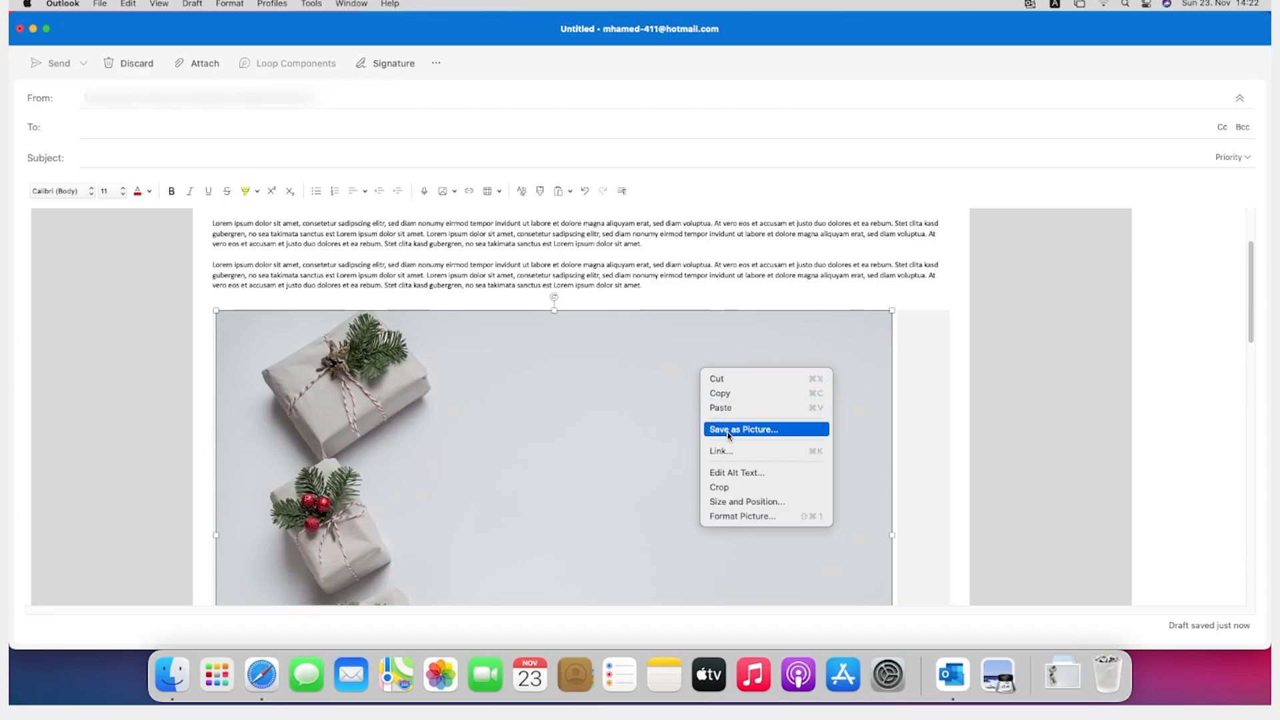
click(728, 501)
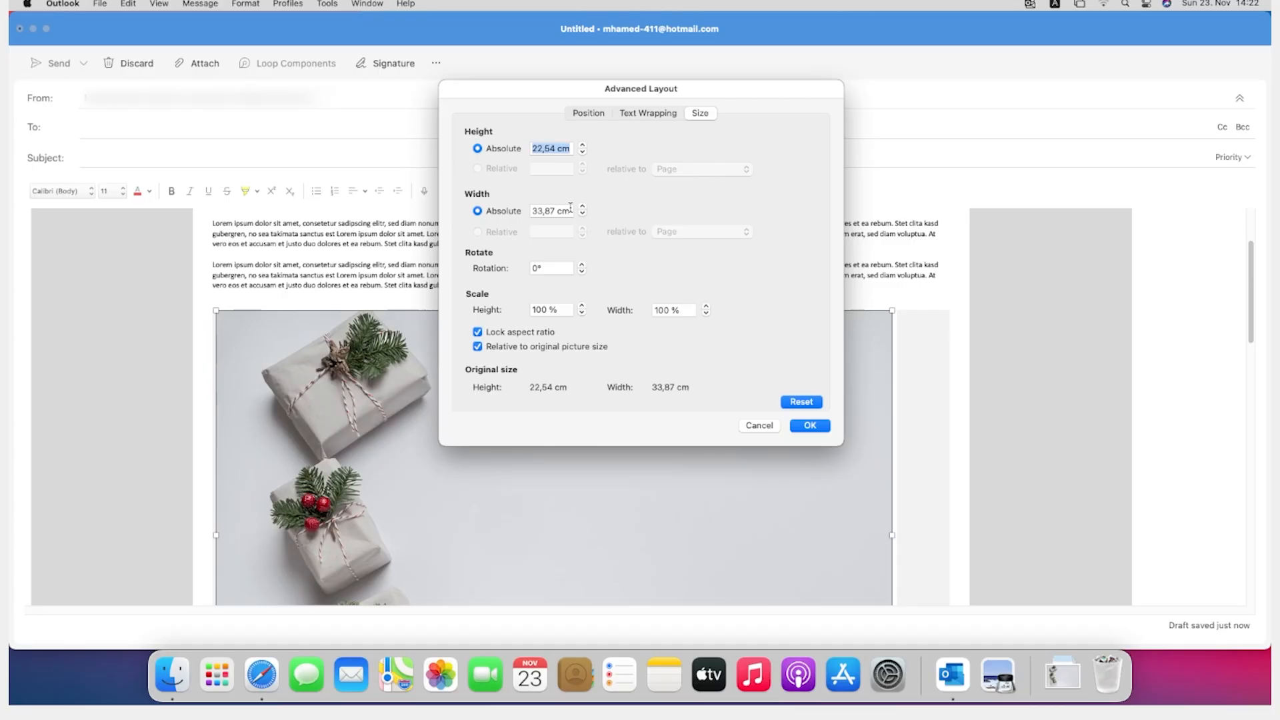
key(Tab)
text(9)
key(Return)
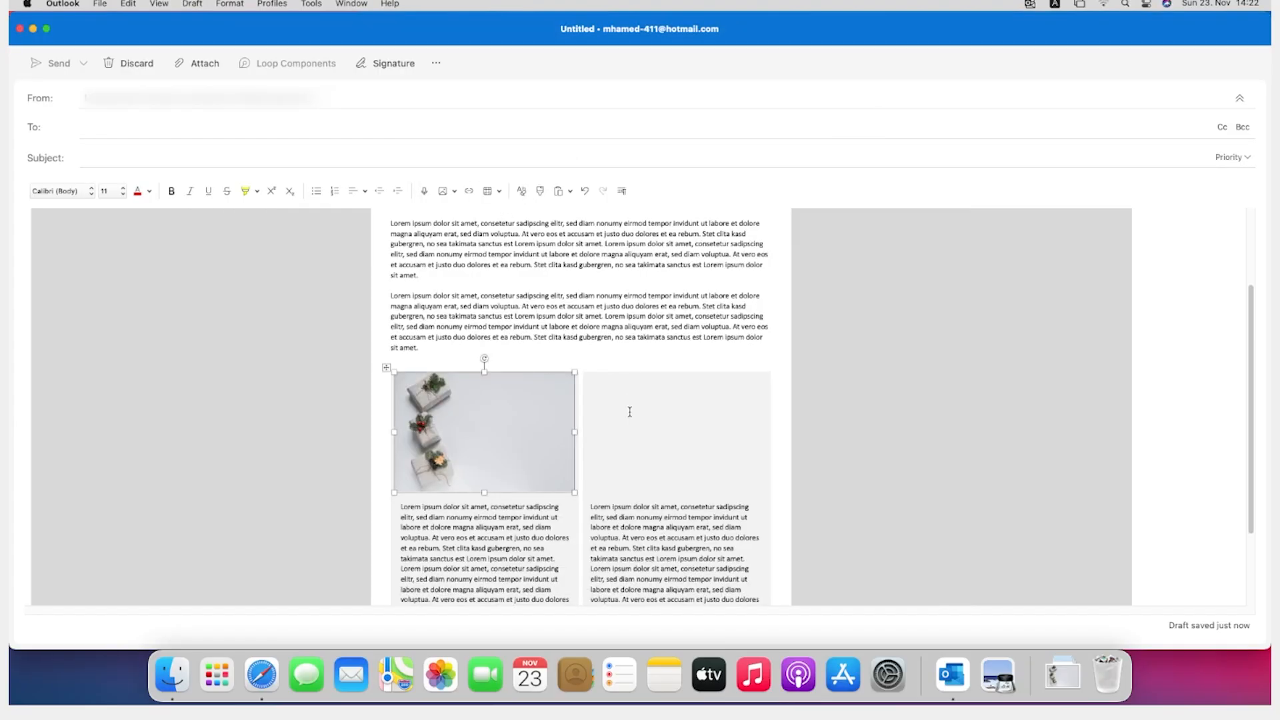
Step: Copy the resized christmas picture into the empty cell above the text in the right column
click(673, 395)
click(510, 422)
click(660, 434)
key(super+v)
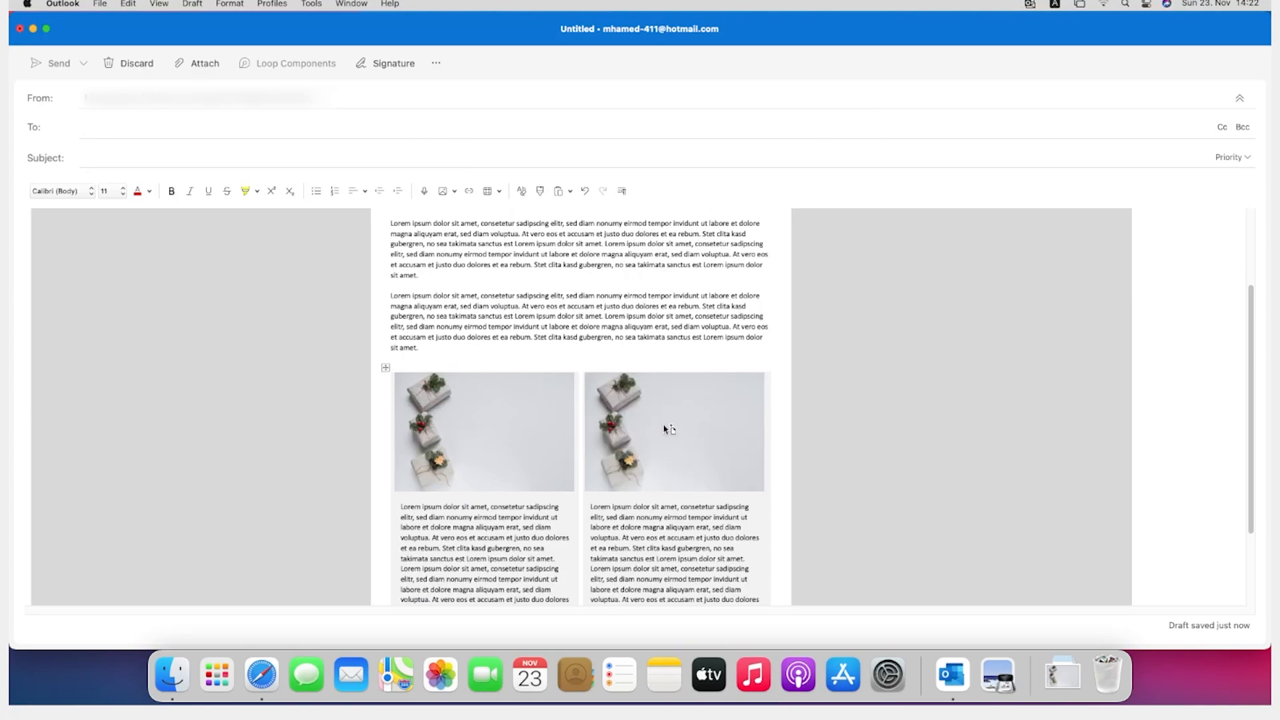
Step: Examine how the two pictures fit their shaded columns and which commands are offered for the left picture
scroll(733, 523, up, 3)
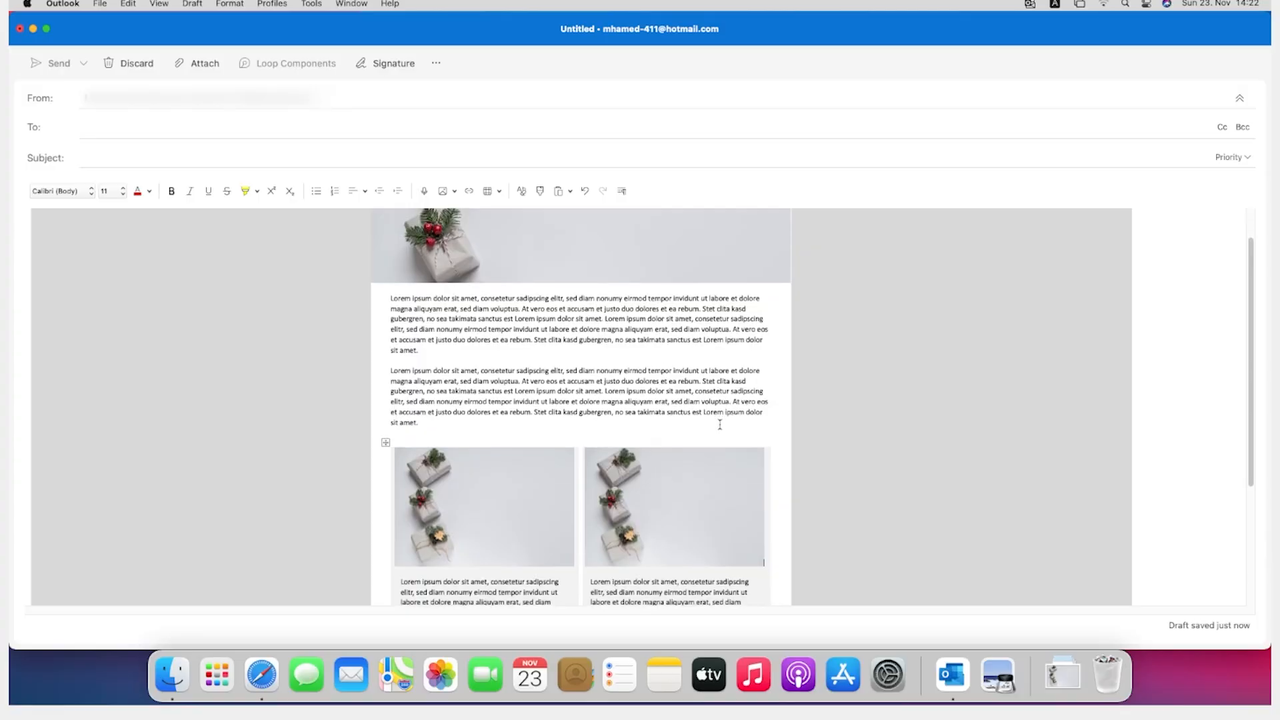
scroll(687, 373, down, 3)
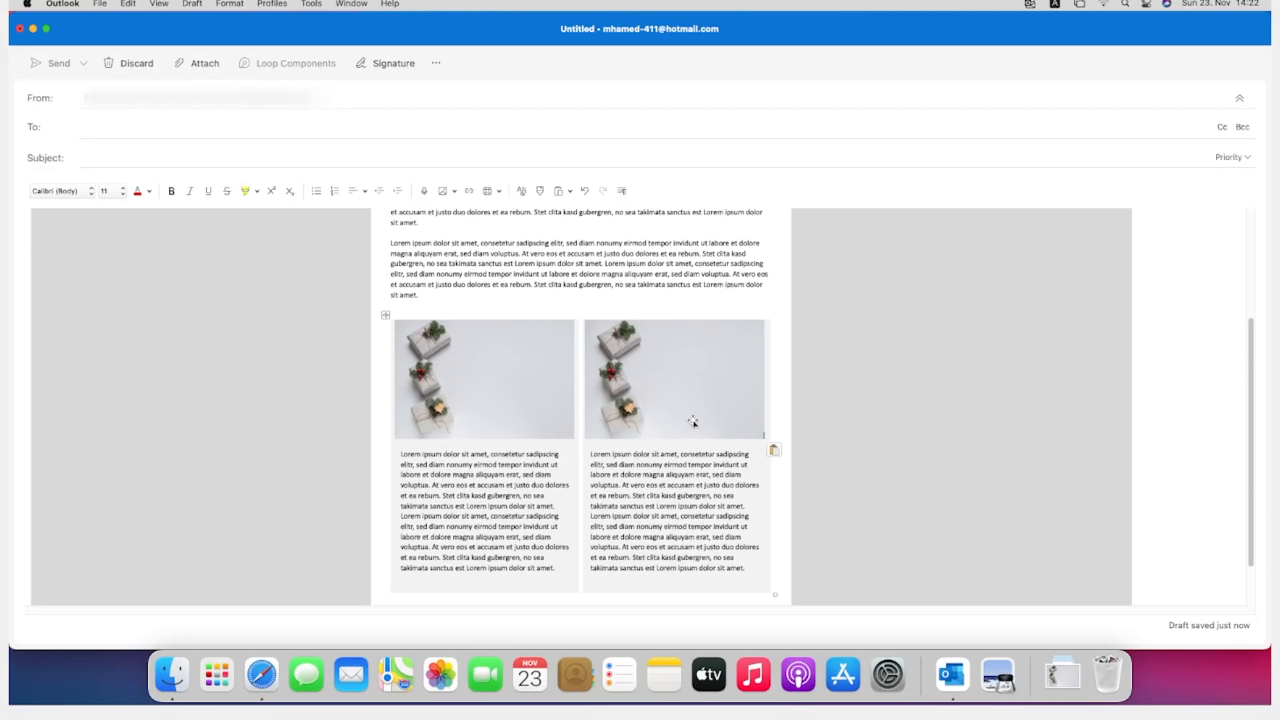
click(506, 394)
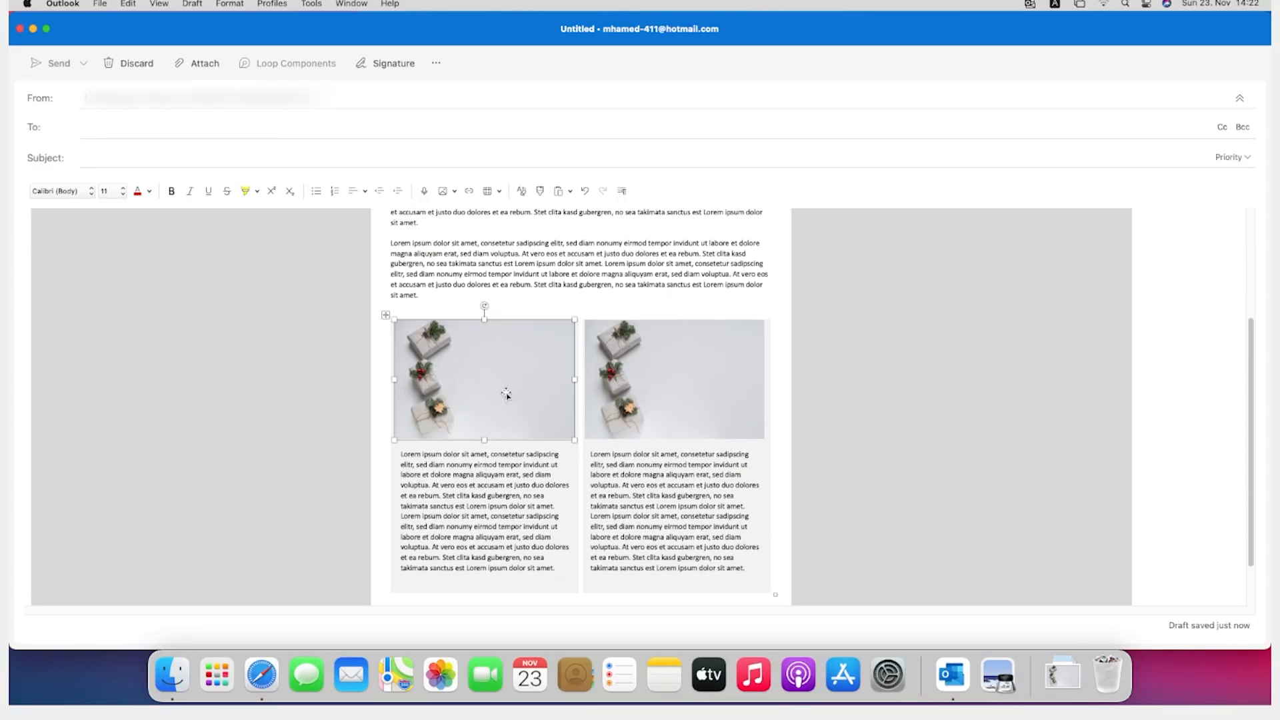
click(750, 387)
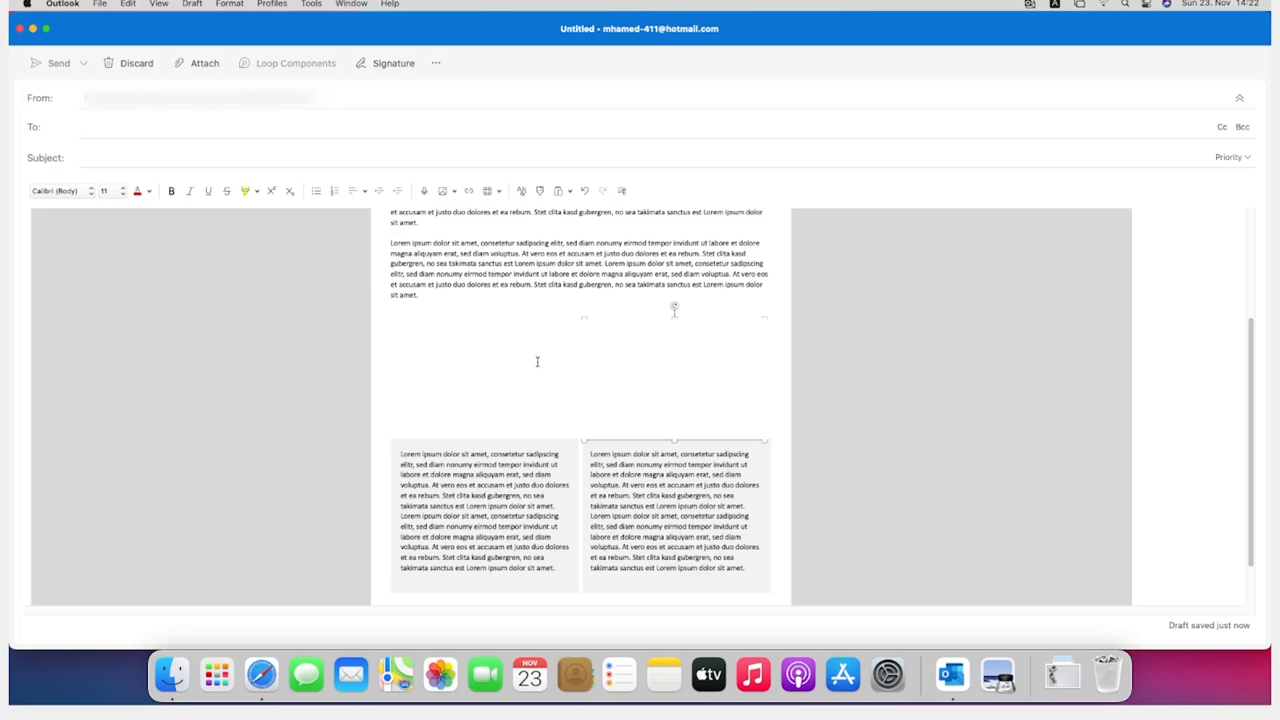
click(478, 368)
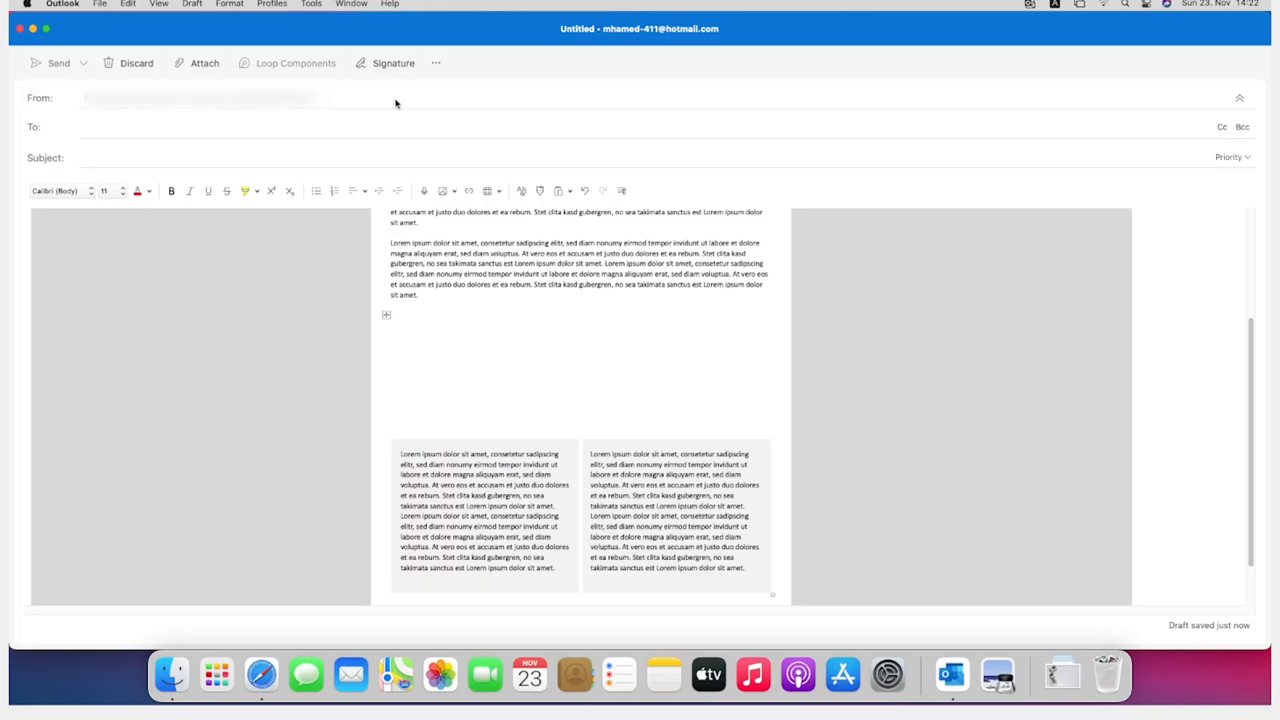
right_click(528, 360)
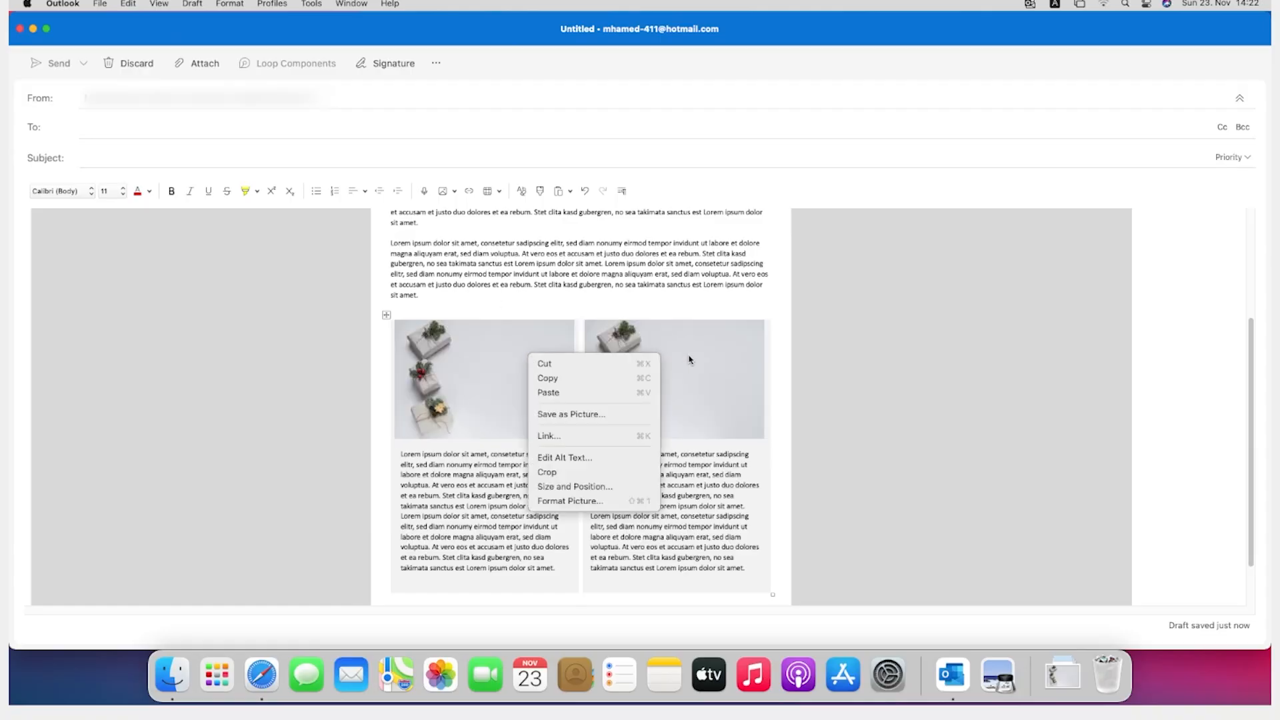
click(769, 369)
click(776, 371)
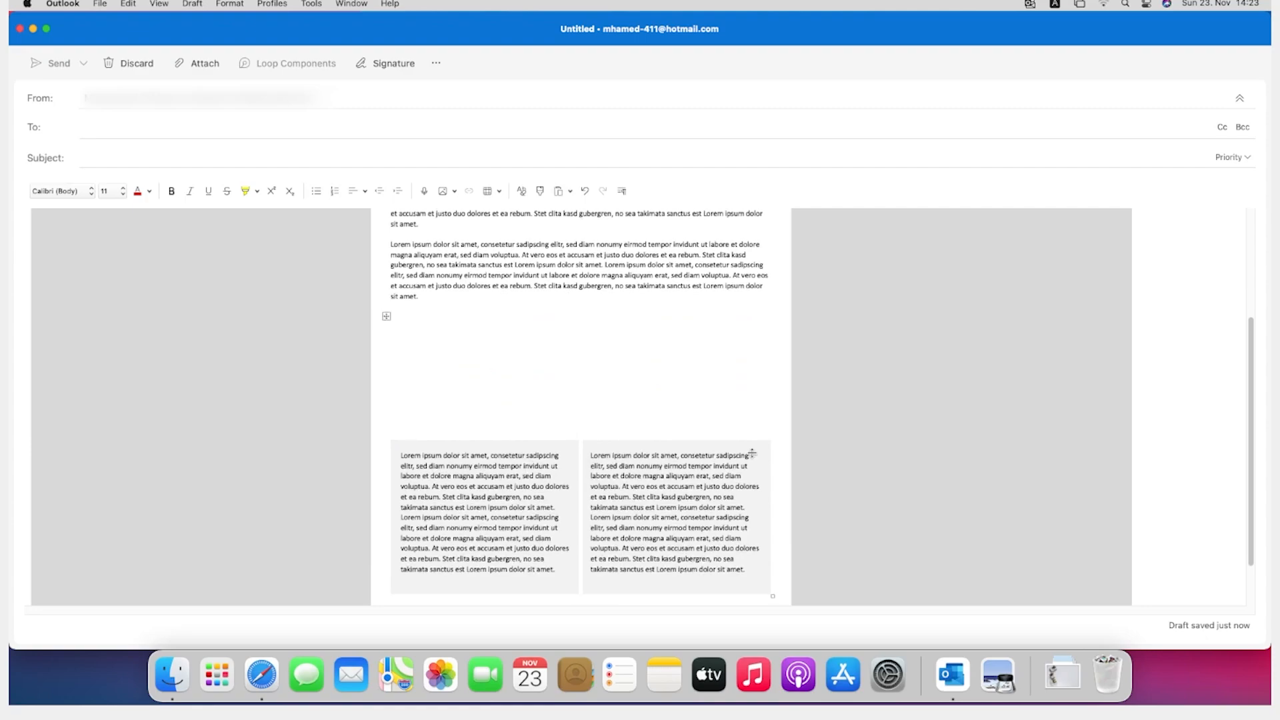
scroll(770, 487, up, 2)
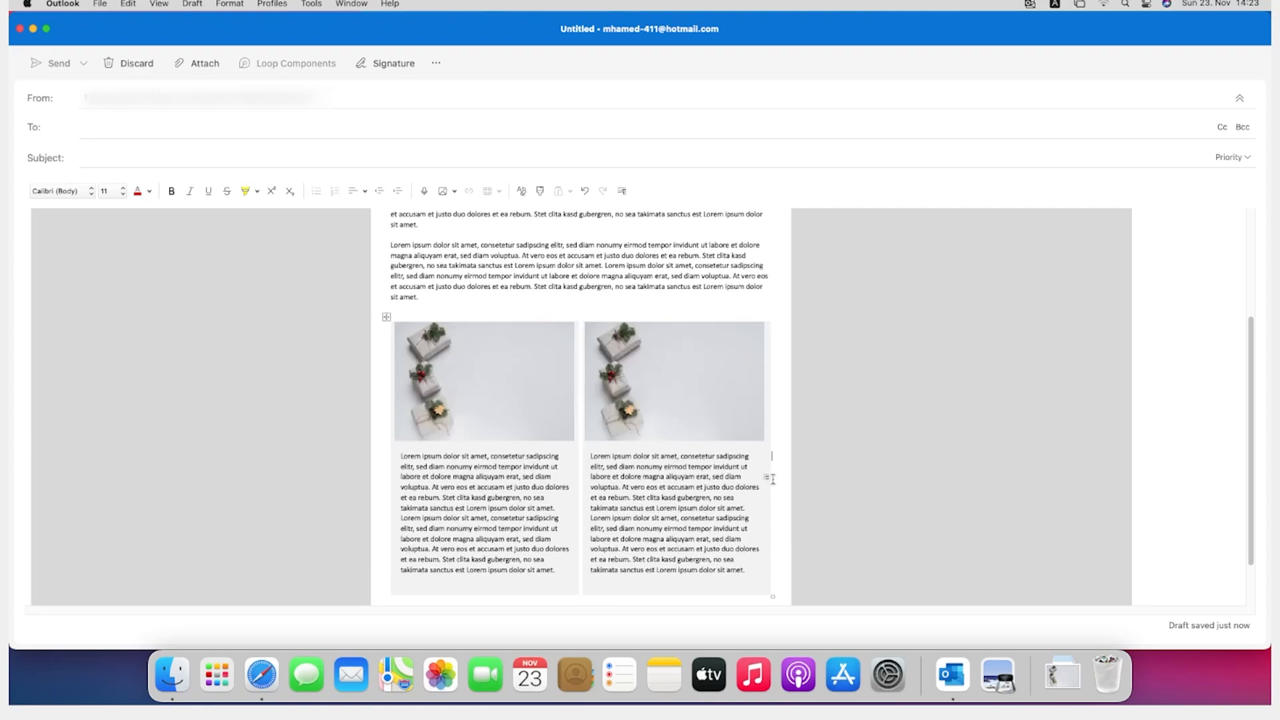
scroll(759, 495, up, 3)
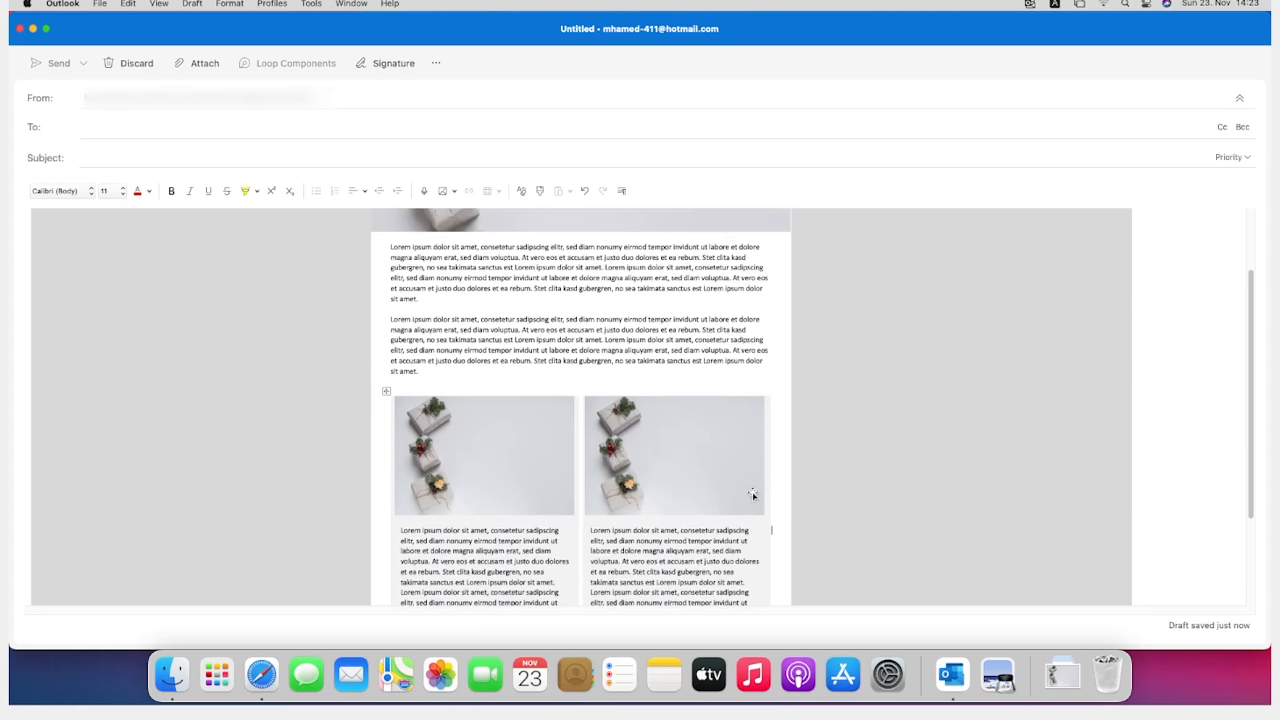
Step: Insert a table with four columns and one row below the shaded two-column section
scroll(734, 453, down, 2)
scroll(730, 432, down, 2)
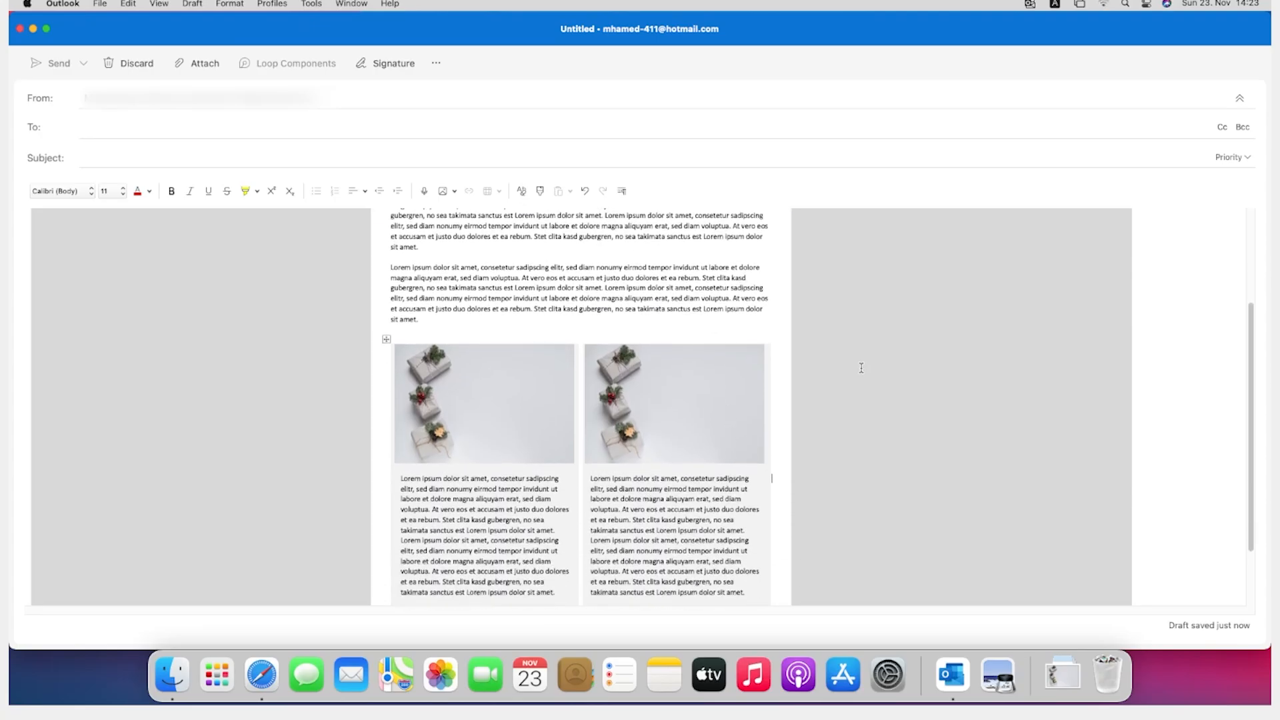
scroll(761, 420, down, 2)
scroll(762, 414, up, 2)
scroll(767, 393, down, 6)
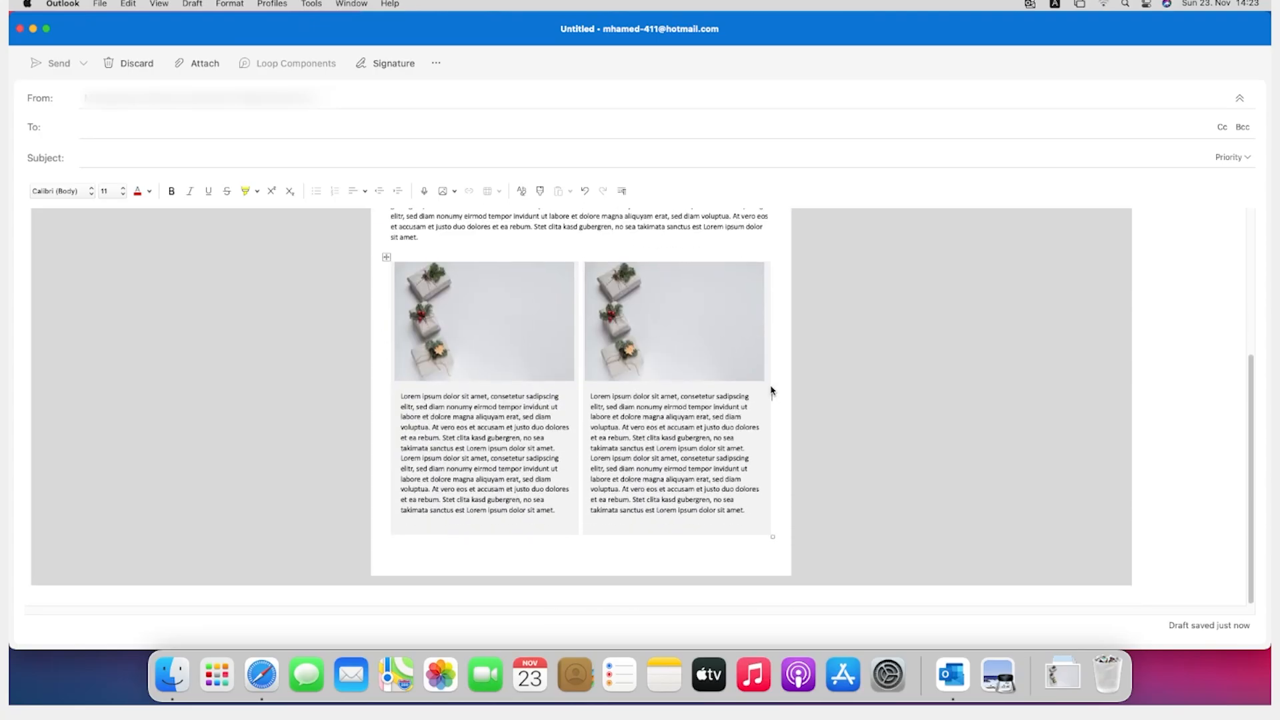
click(433, 560)
click(490, 191)
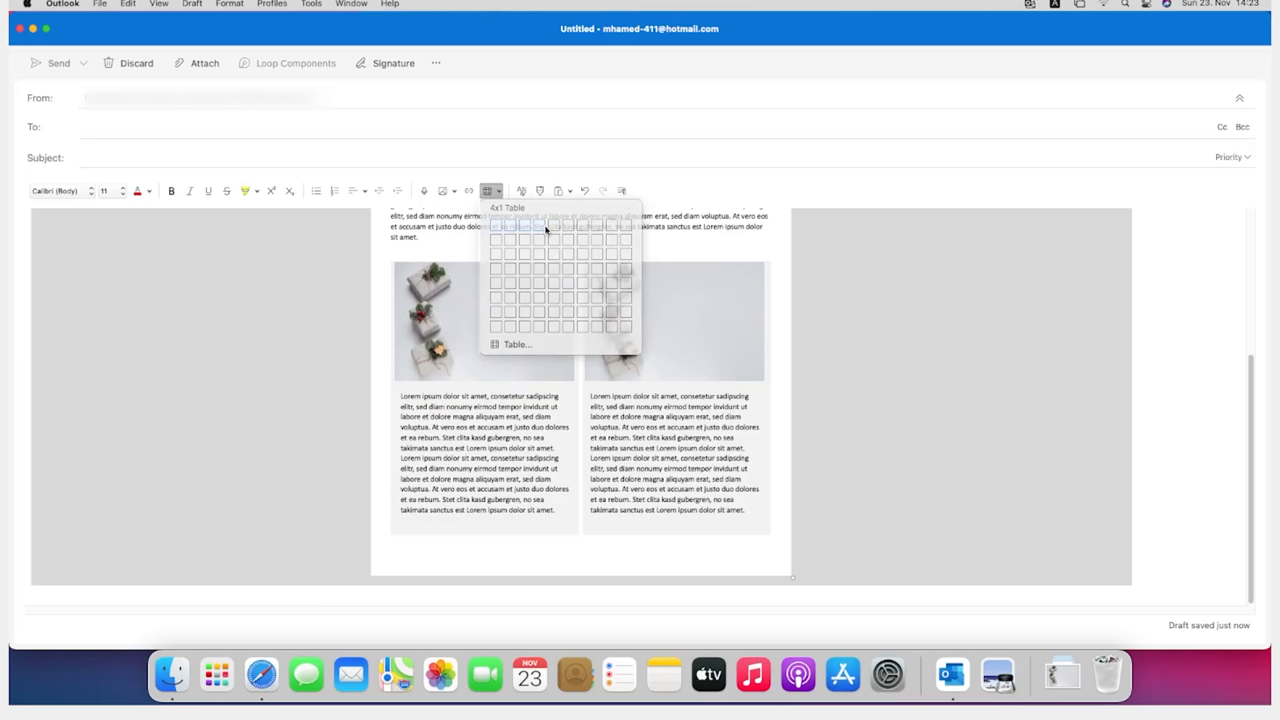
click(544, 226)
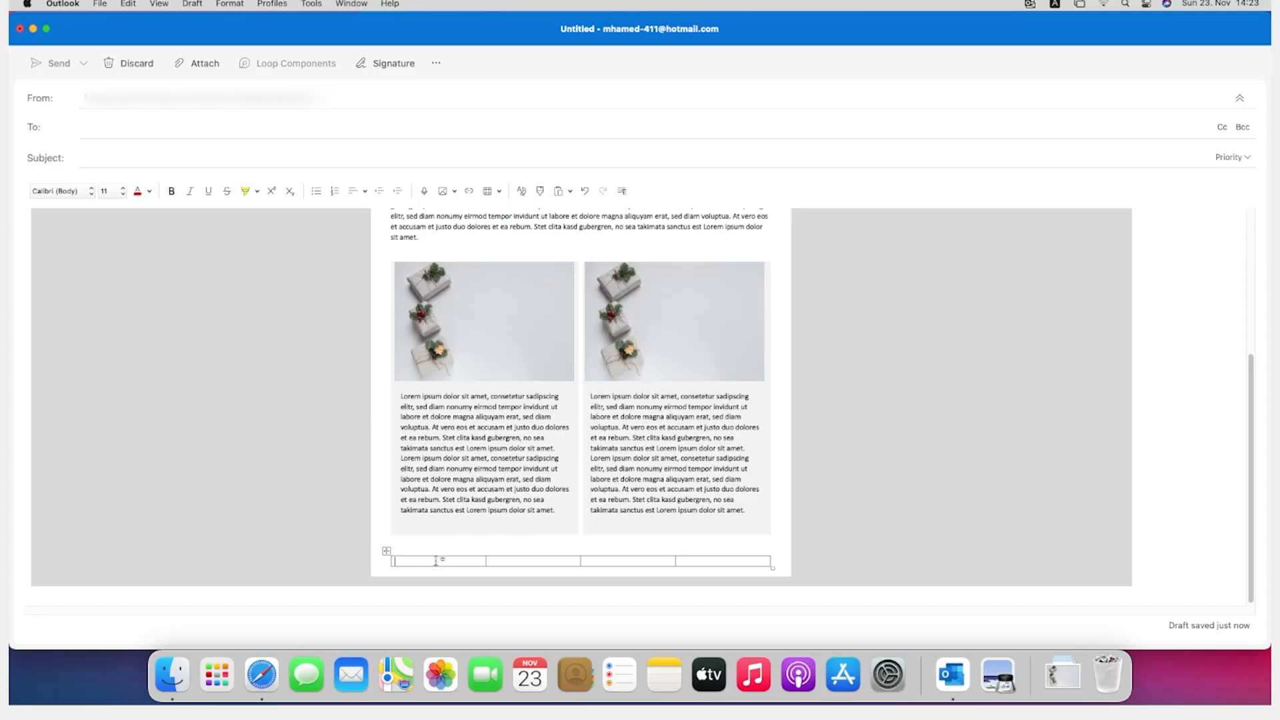
Step: Try to add a link with the display text "Visit our Website" in the first cell of the four-column table
text(Visit our Website)
key(BackSpace)
key(BackSpace)
key(BackSpace)
key(BackSpace)
key(BackSpace)
key(BackSpace)
key(BackSpace)
key(BackSpace)
key(BackSpace)
key(BackSpace)
key(BackSpace)
key(BackSpace)
key(BackSpace)
key(BackSpace)
key(BackSpace)
key(BackSpace)
key(BackSpace)
right_click(403, 566)
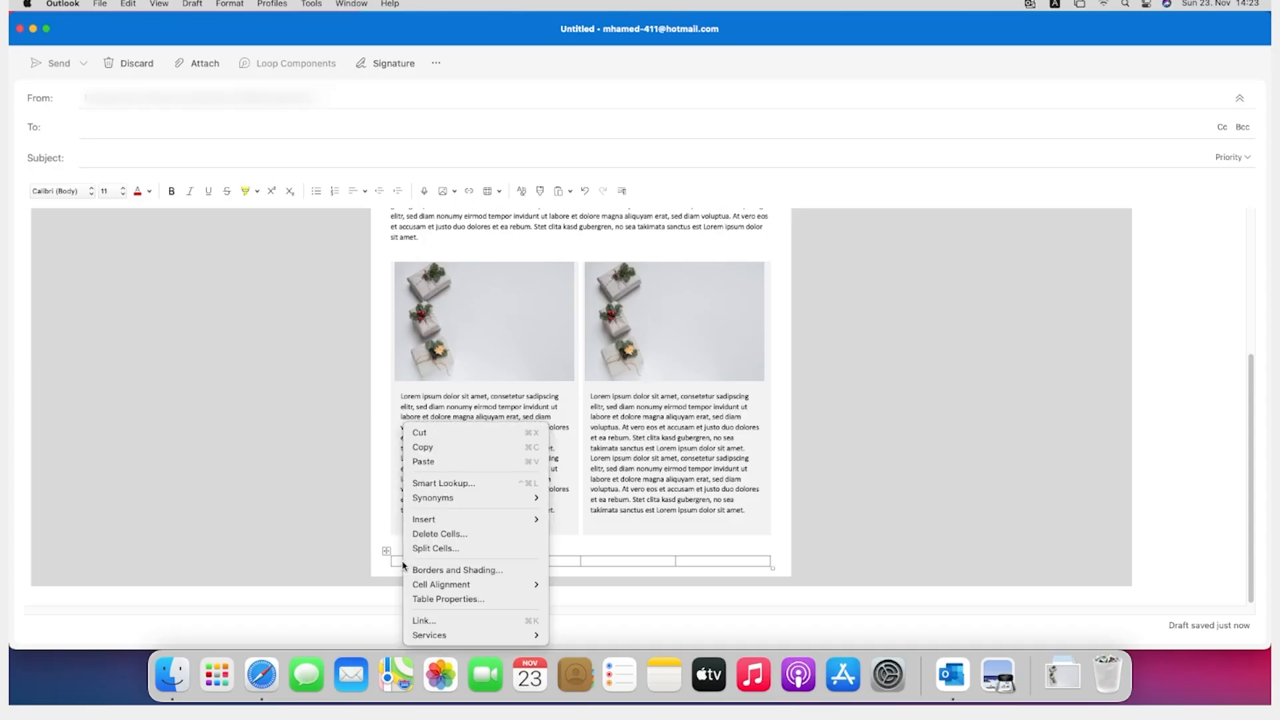
click(427, 620)
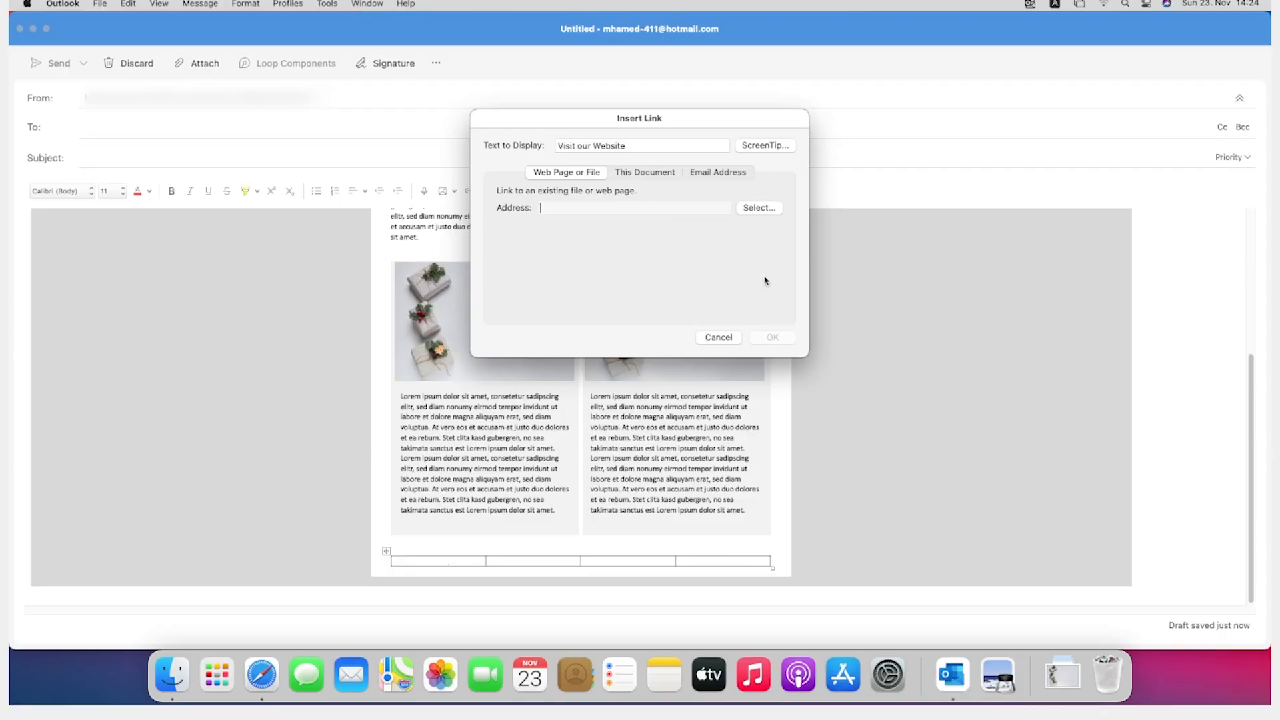
click(732, 338)
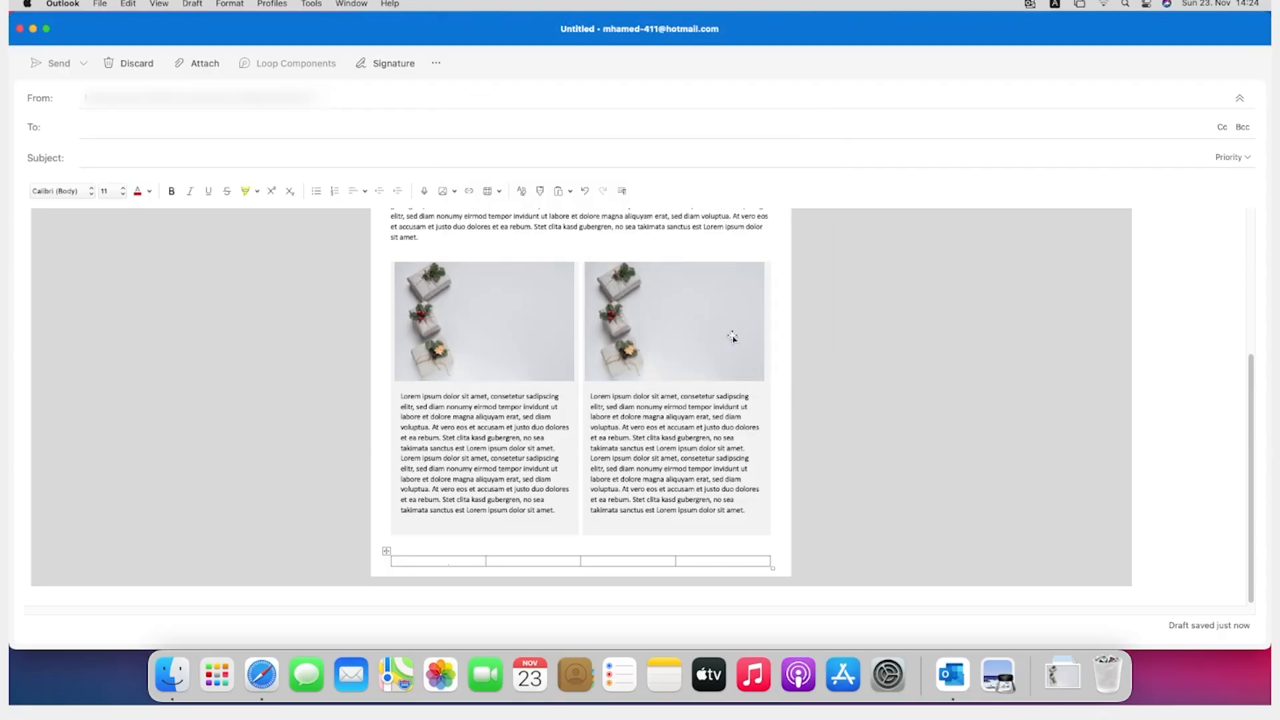
scroll(496, 489, up, 1)
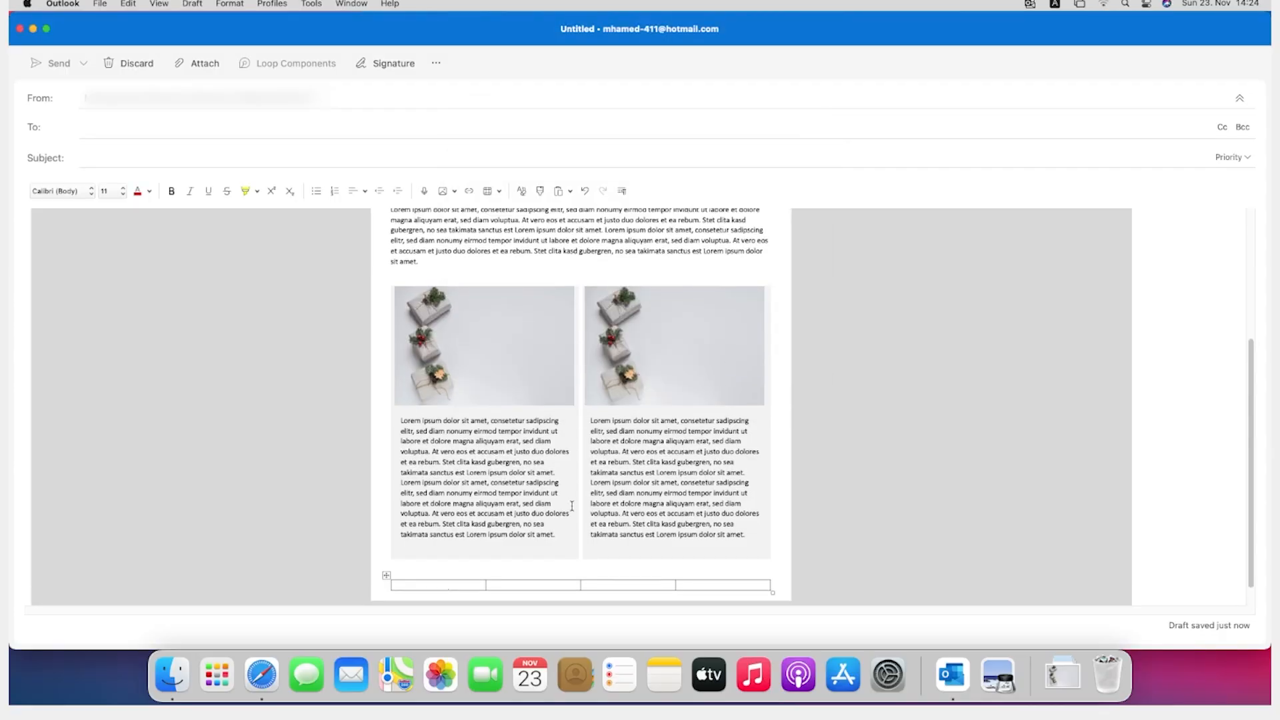
scroll(600, 467, up, 2)
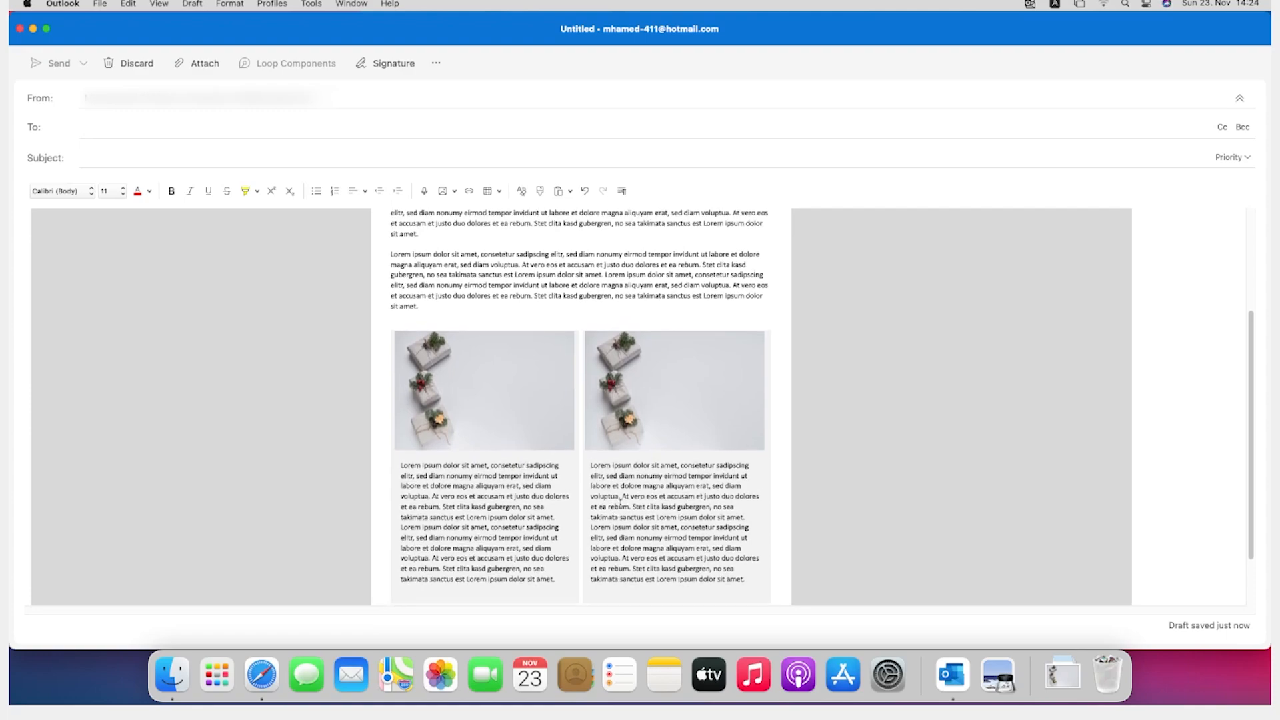
scroll(613, 497, down, 2)
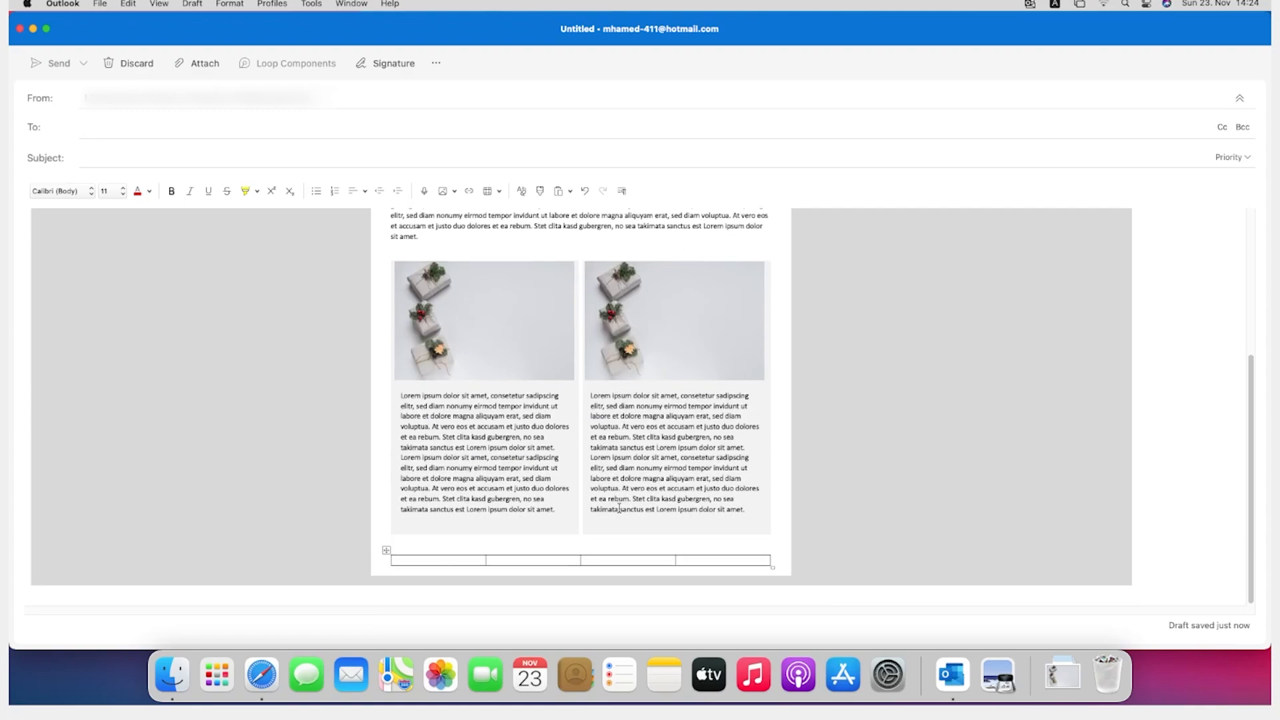